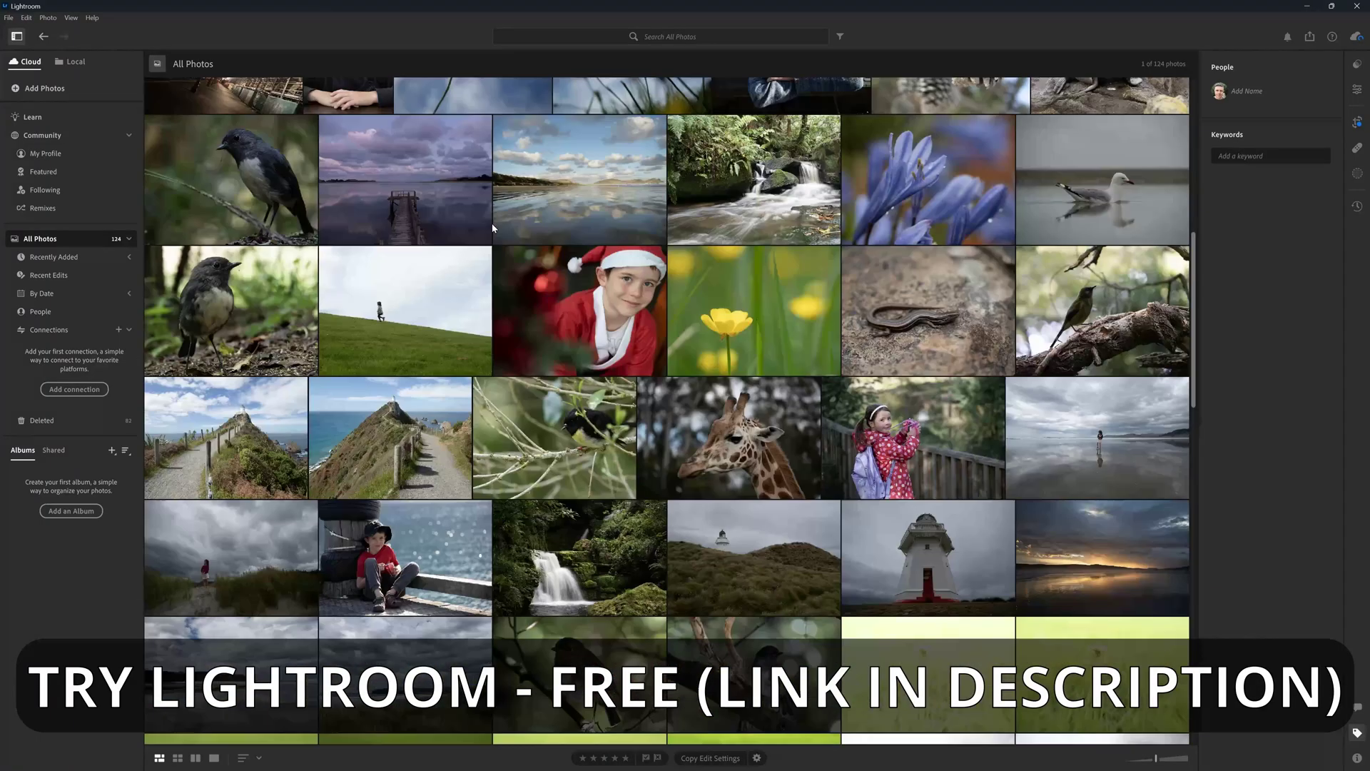
pyautogui.scroll(-3, 493, 227)
# Step: Open the waterfall photo in Loupe view, then browse the filmstrip to the perched bird photo
pyautogui.doubleClick(612, 358)
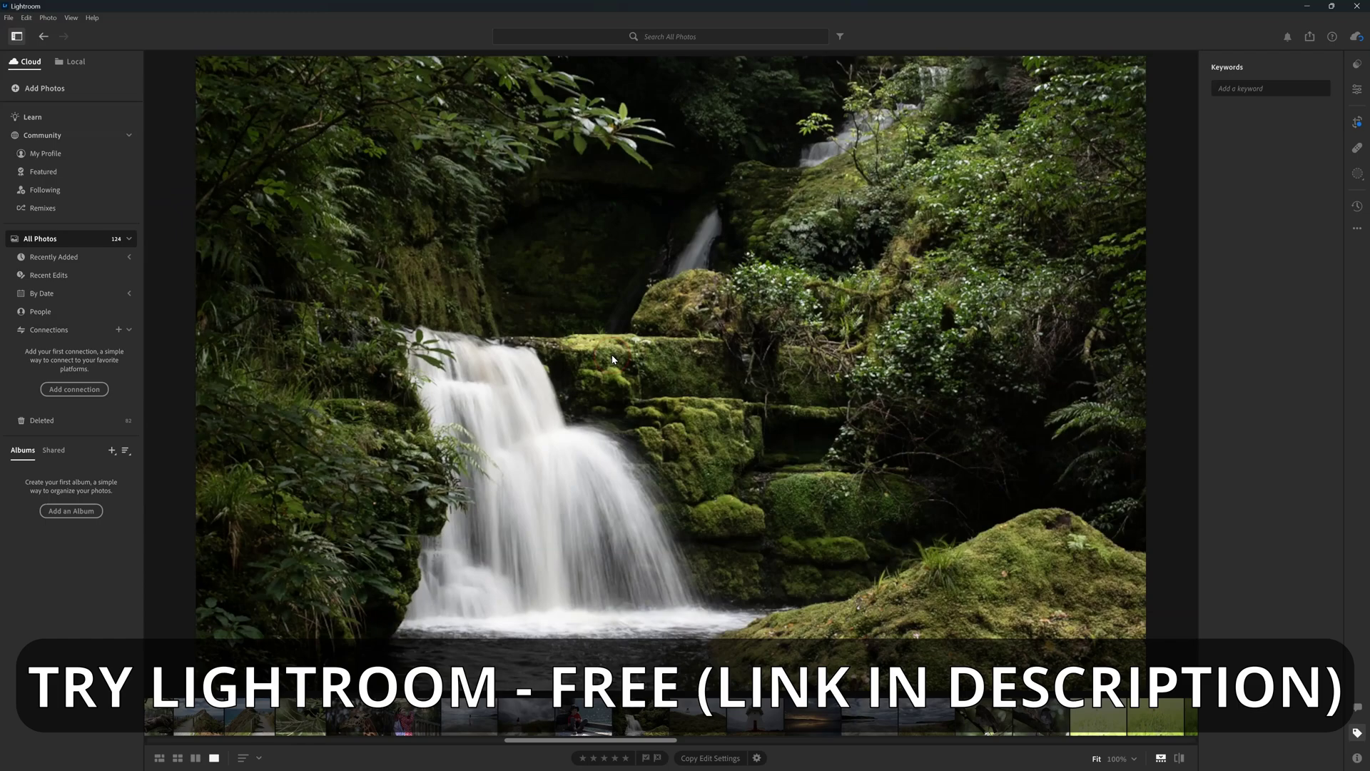
pyautogui.moveTo(583, 741); pyautogui.dragTo(638, 740)
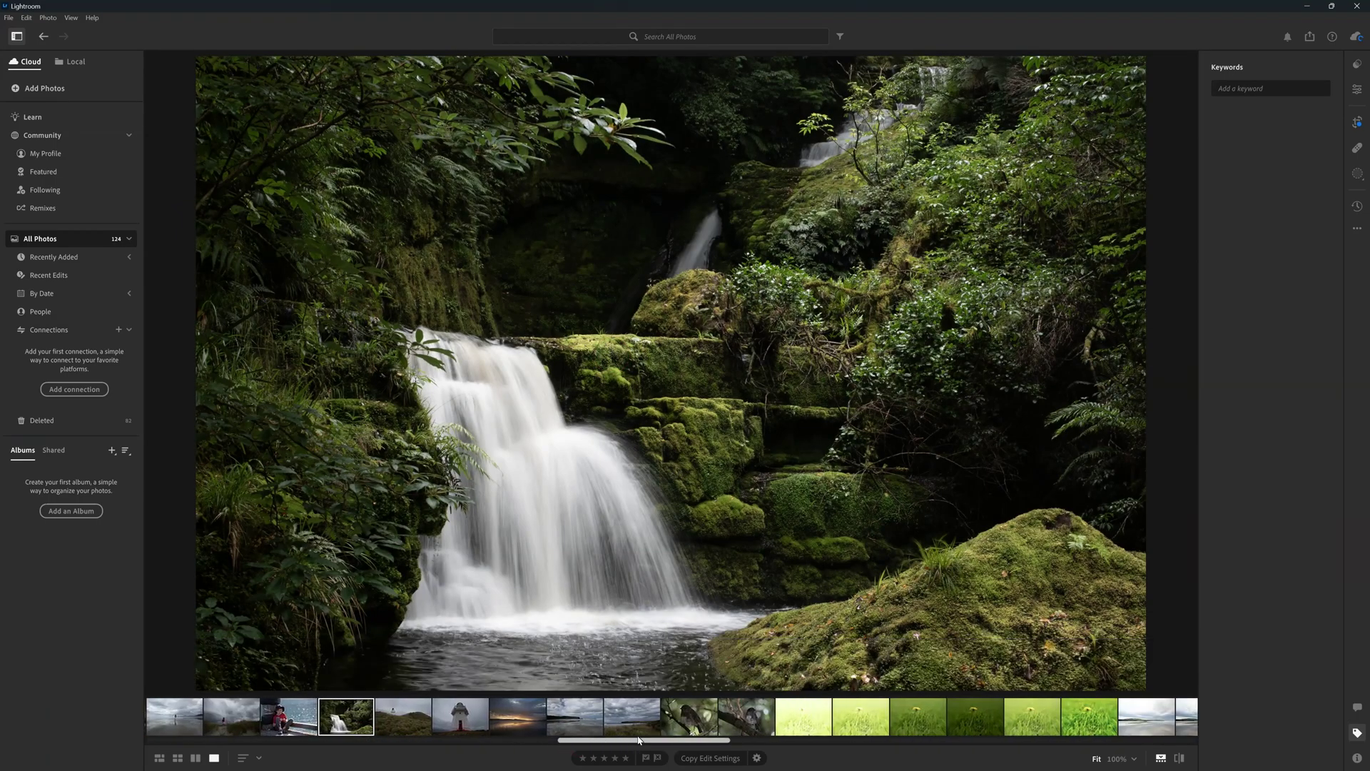
pyautogui.click(698, 716)
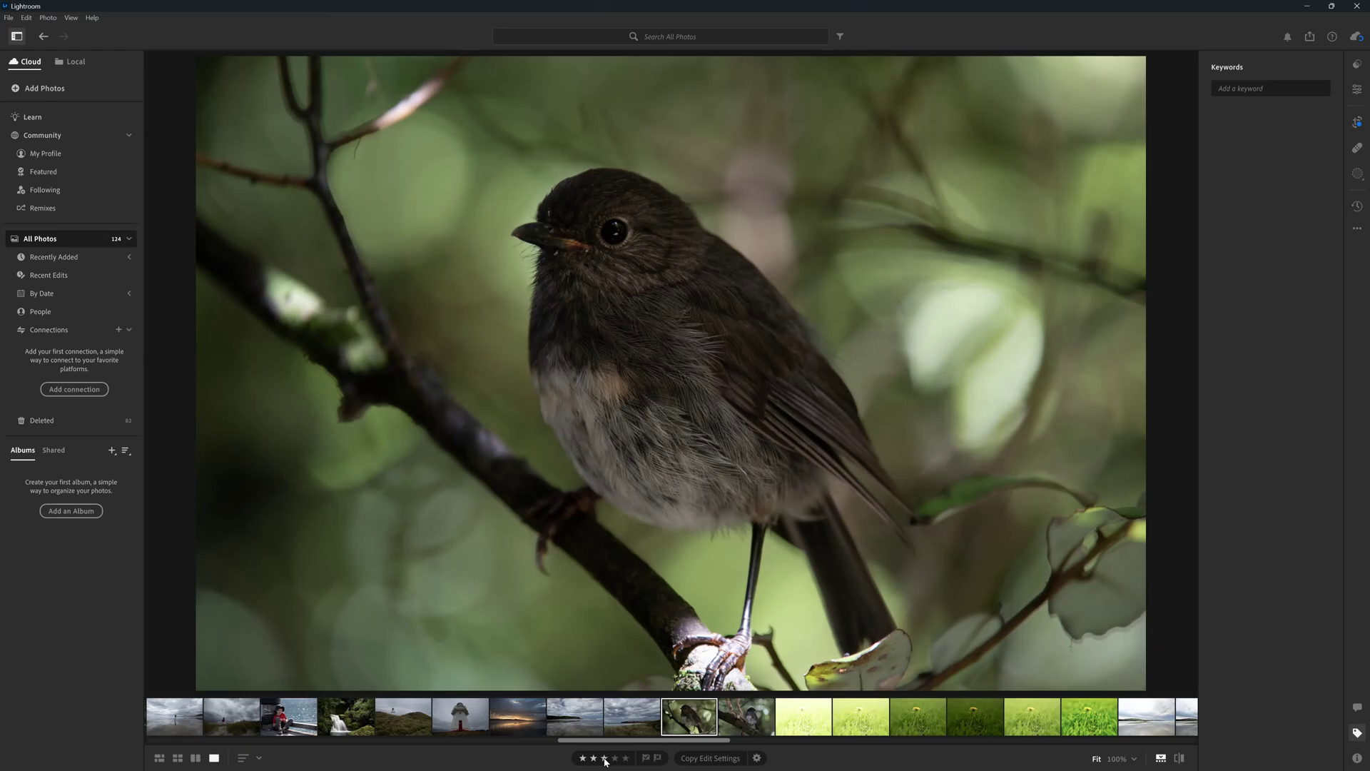
pyautogui.scroll(-10, 733, 720)
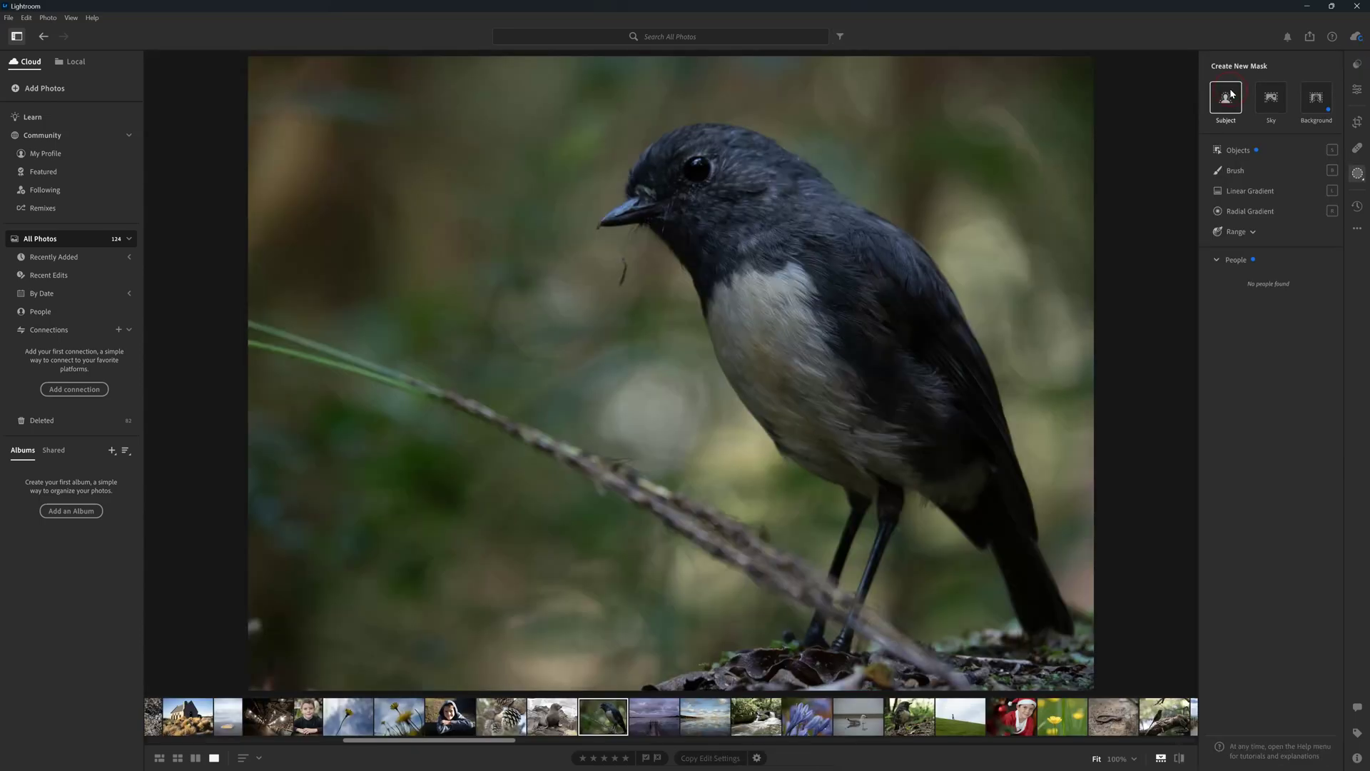
# Step: Mask the bird with Select Subject, then set the Denoise amount and run Enhance to make a DNG
pyautogui.click(1230, 93)
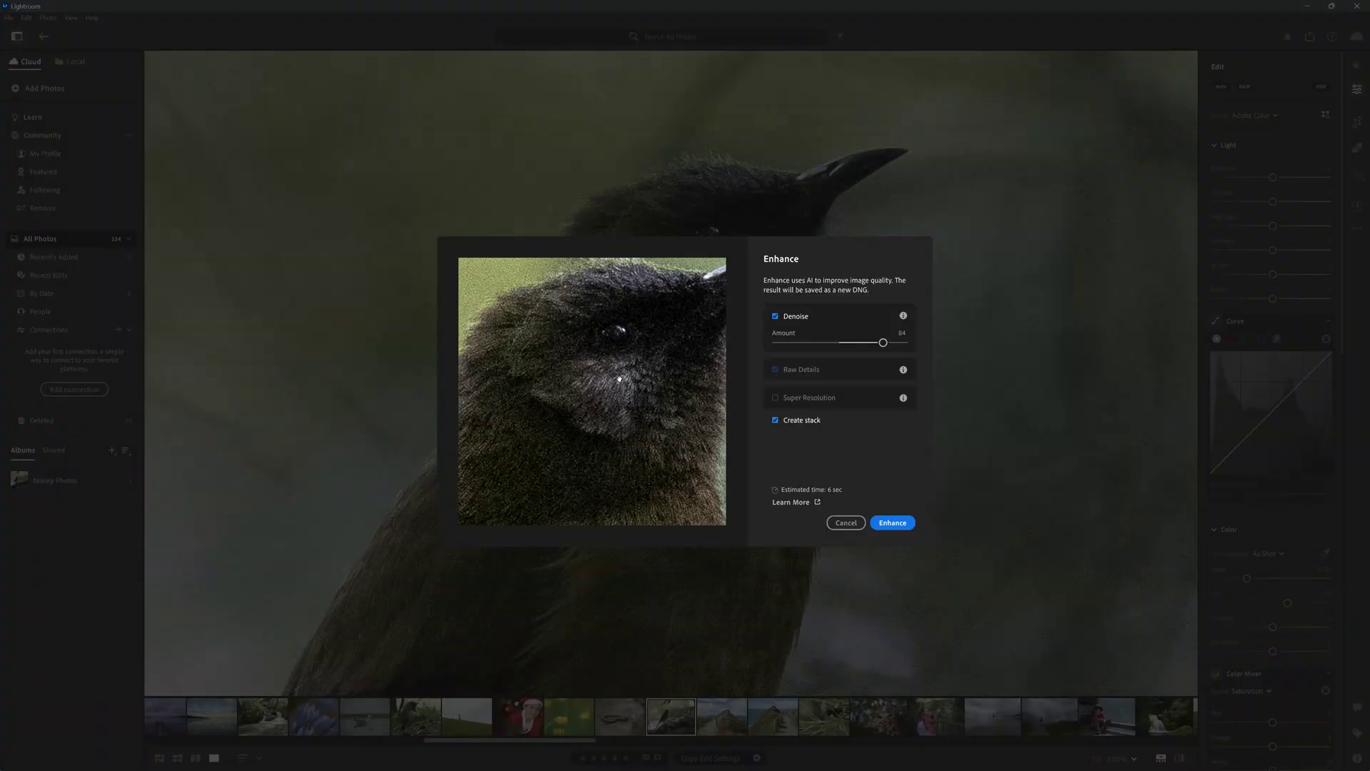
pyautogui.moveTo(881, 342)
pyautogui.mouseDown()
pyautogui.moveTo(768, 351)
pyautogui.moveTo(882, 345)
pyautogui.mouseUp()
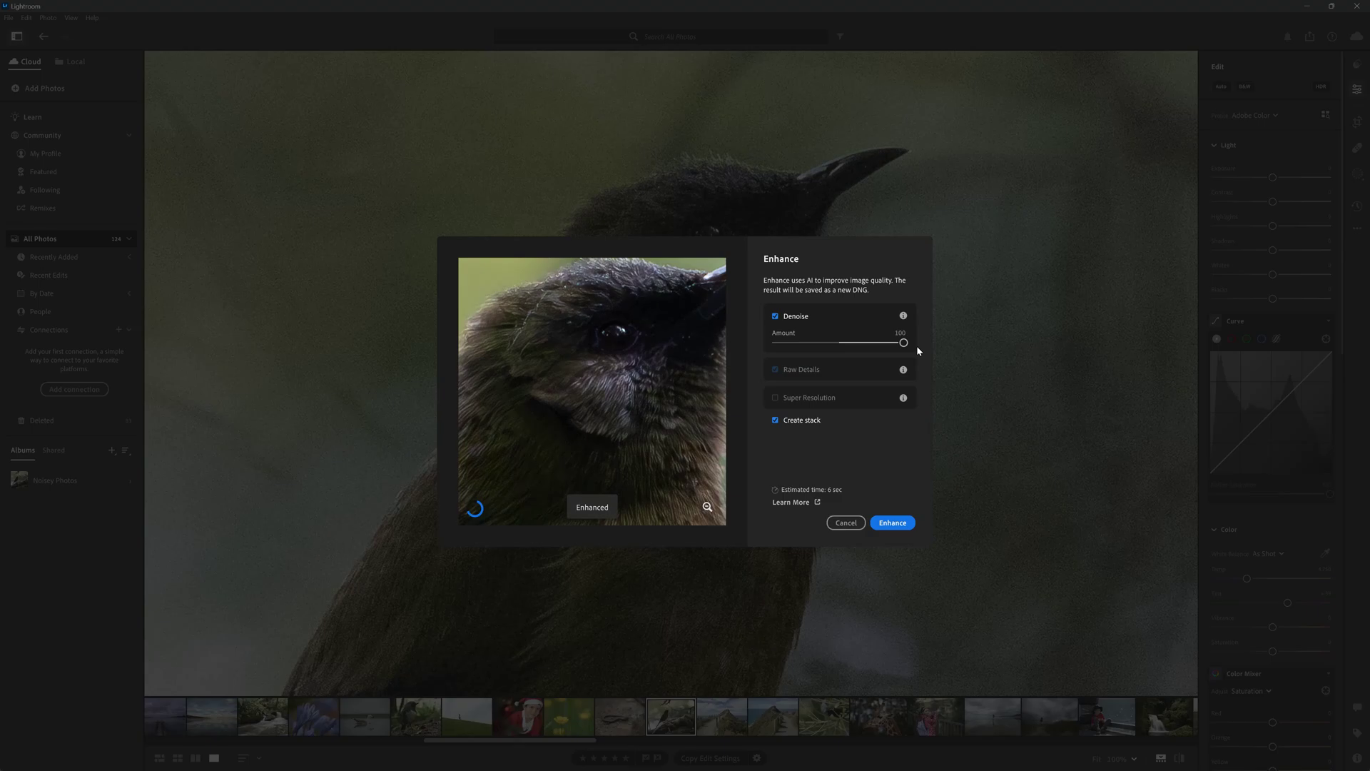
pyautogui.click(885, 522)
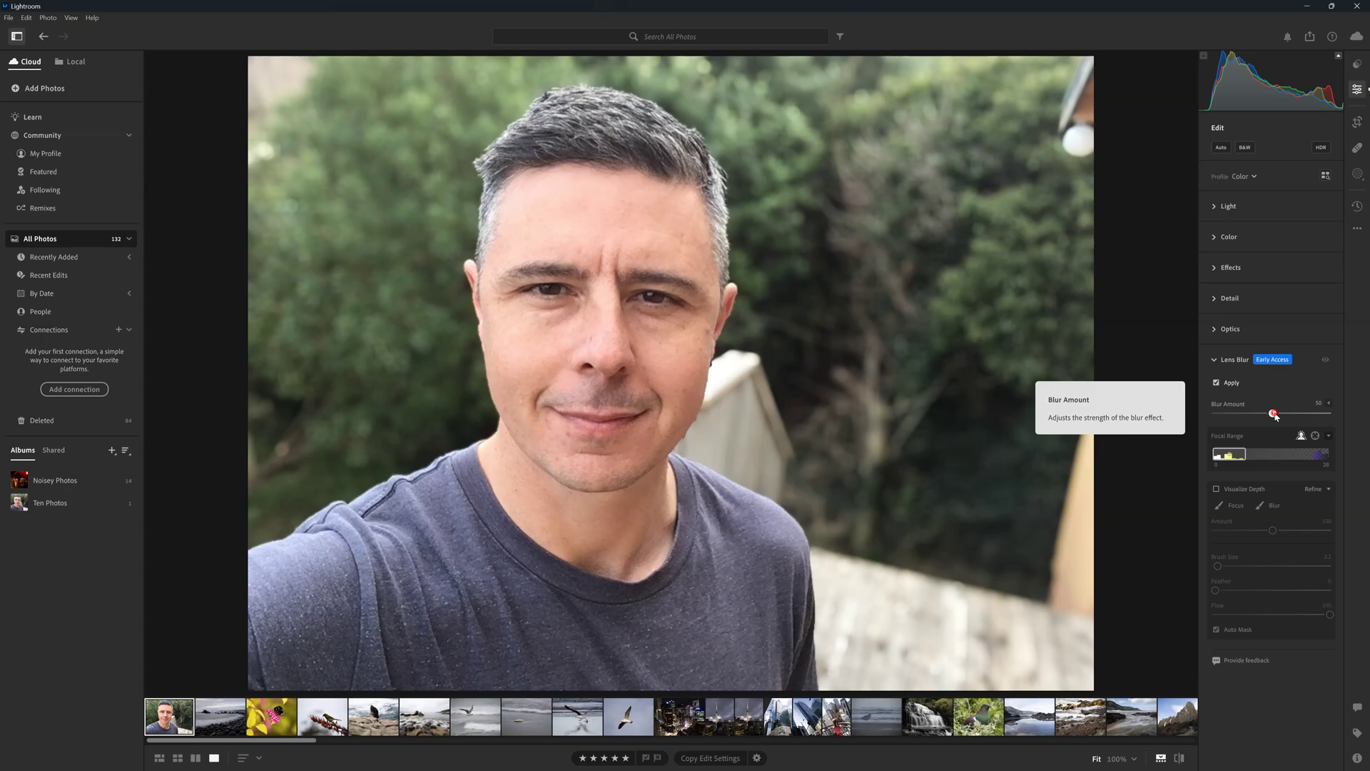
# Step: Lower the portrait's Lens Blur amount, then paint over the red patch with a smaller brush and remove it
pyautogui.moveTo(1275, 414); pyautogui.dragTo(1213, 413)
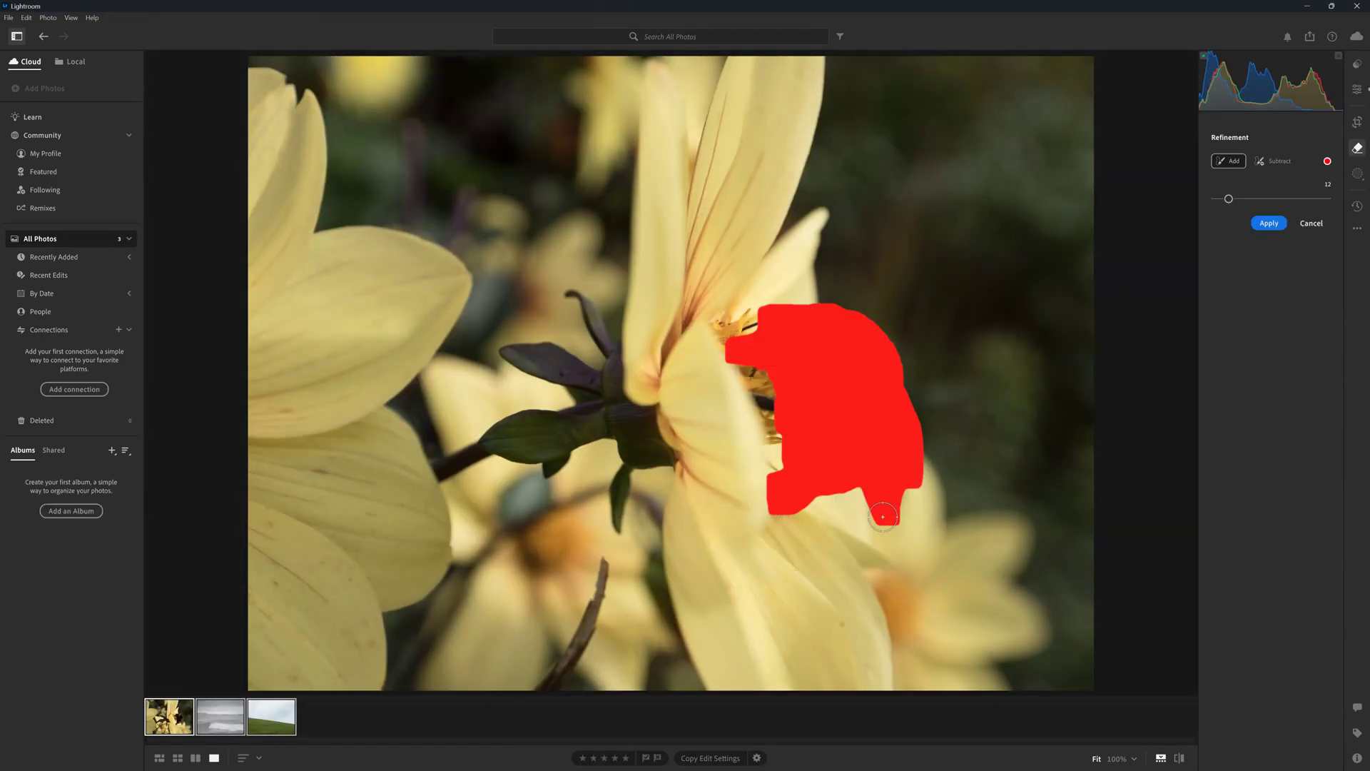
pyautogui.press('[')
pyautogui.moveTo(778, 414); pyautogui.dragTo(755, 401)
pyautogui.press('[')
pyautogui.moveTo(763, 321); pyautogui.dragTo(746, 328)
pyautogui.click(1270, 227)
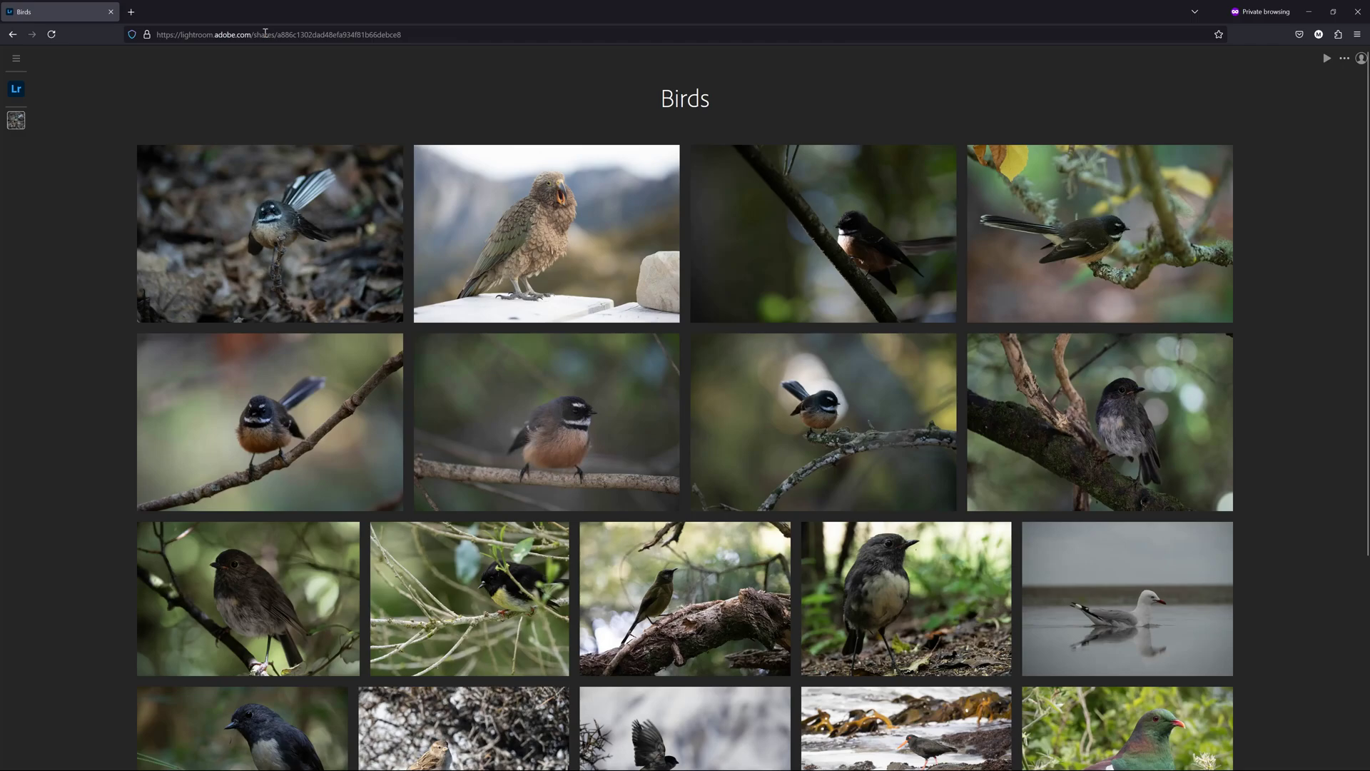
# Step: Open the flying-bird photo from the shared Birds album and show its Info file details
pyautogui.scroll(-4, 392, 207)
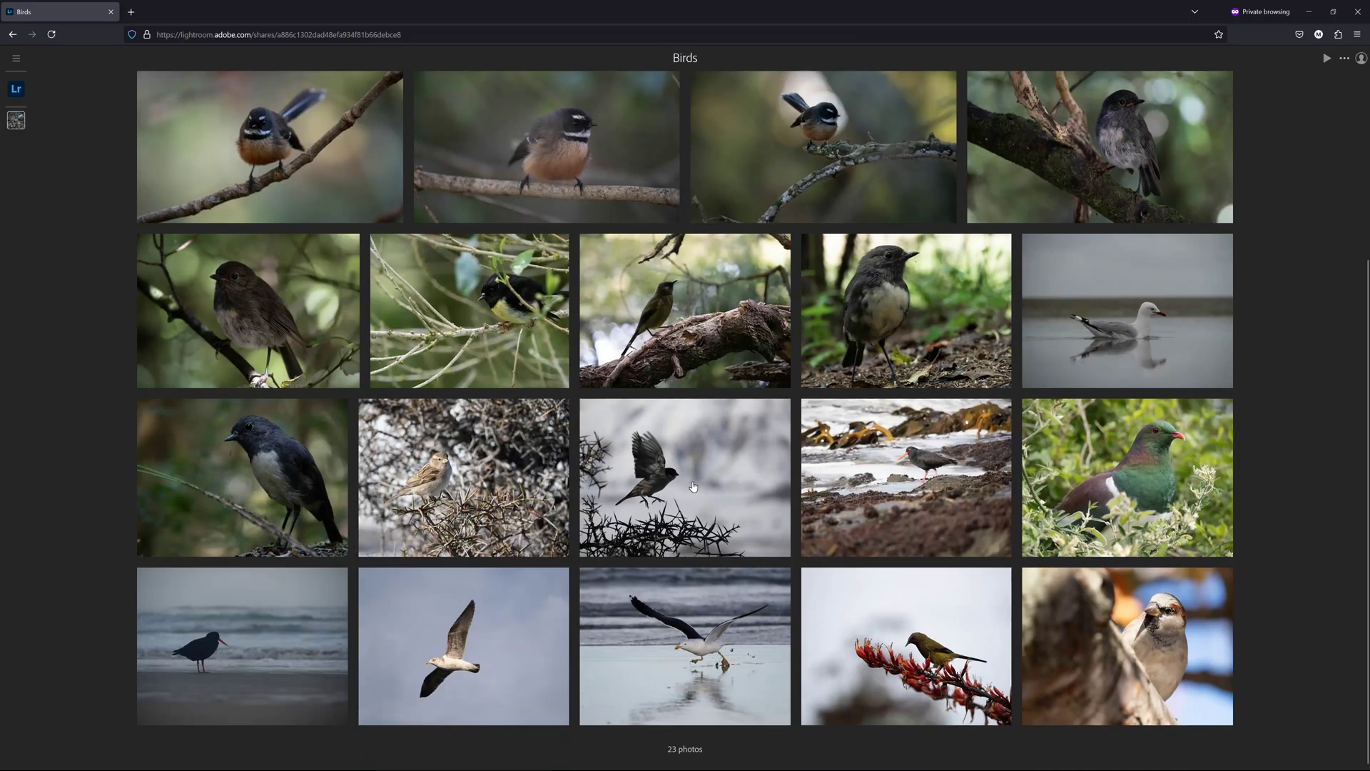
pyautogui.click(693, 486)
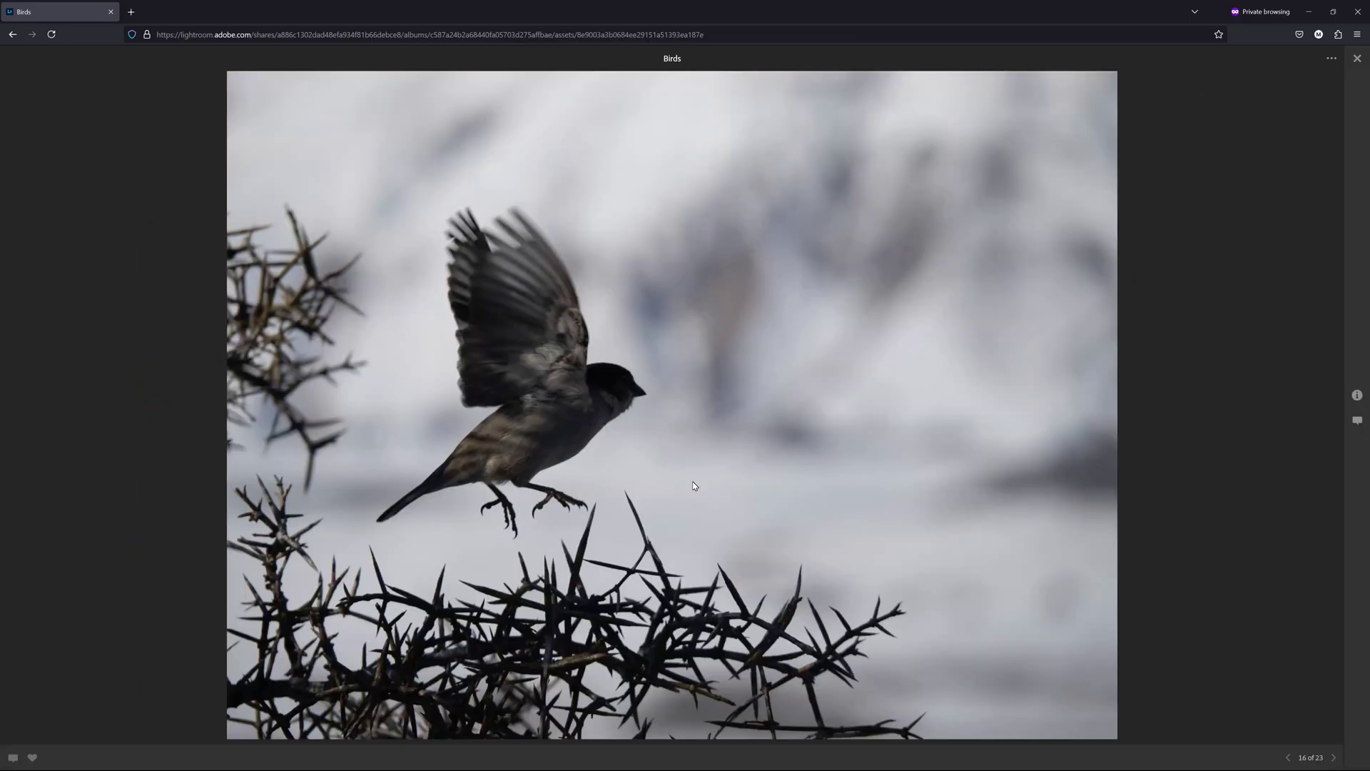
pyautogui.click(1358, 396)
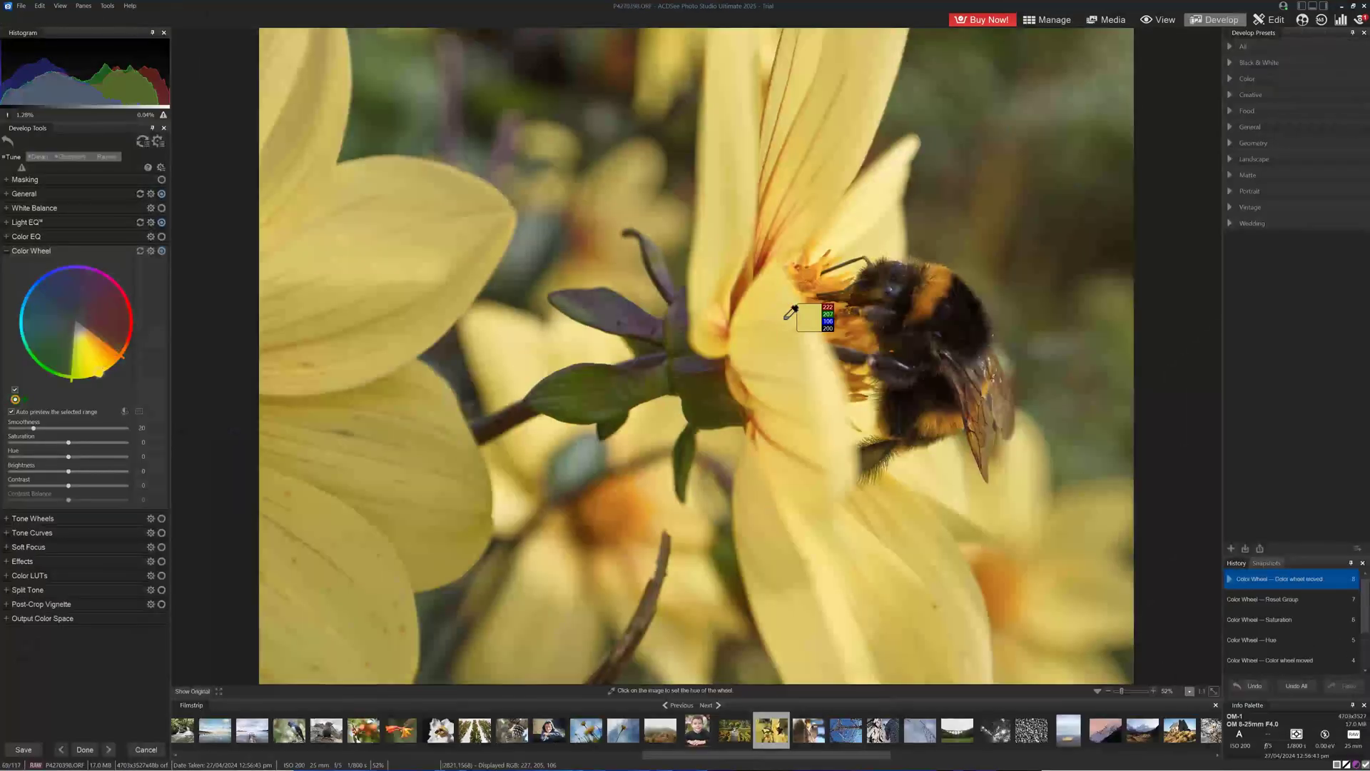
# Step: Desaturate the yellow petal range, then add Wheel 2 from the photo and raise its saturation and brightness
pyautogui.moveTo(78, 342); pyautogui.dragTo(70, 367)
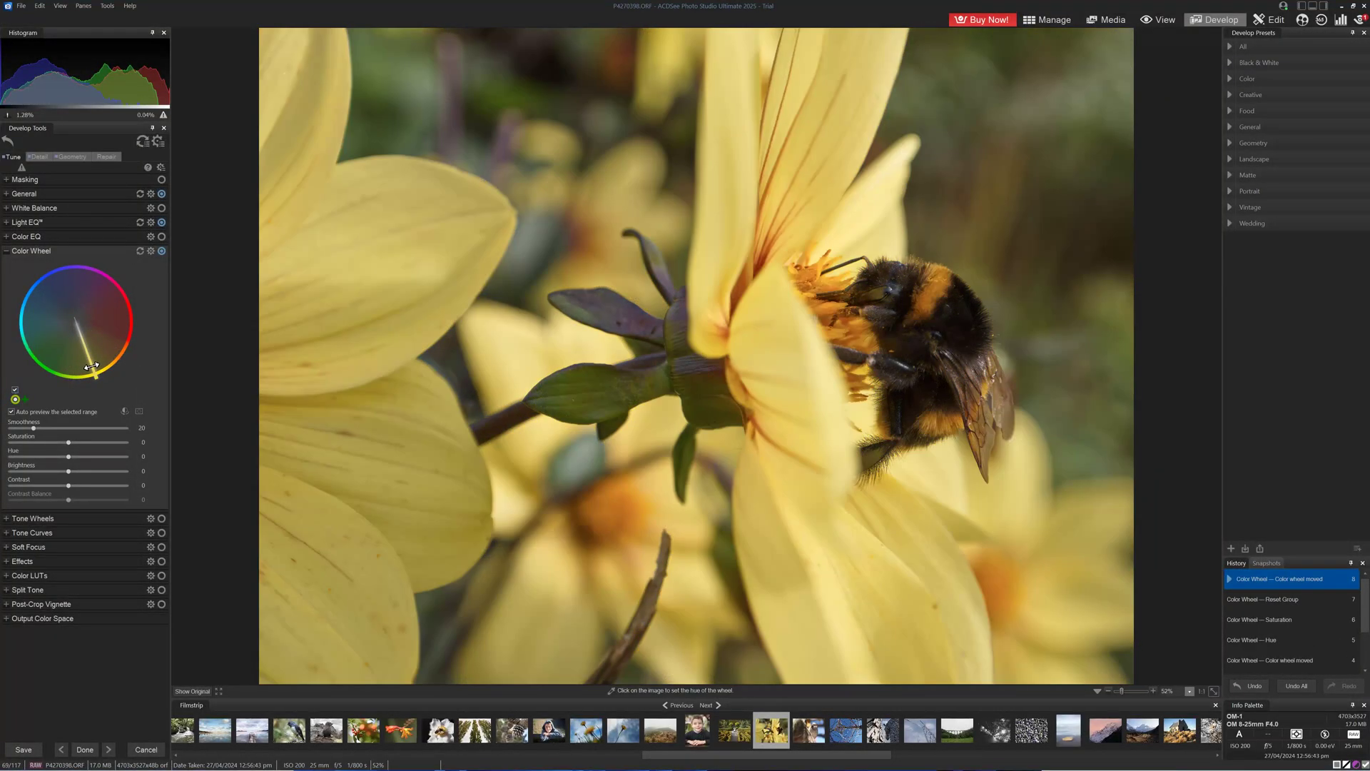
pyautogui.moveTo(68, 443); pyautogui.dragTo(44, 443)
pyautogui.click(68, 489)
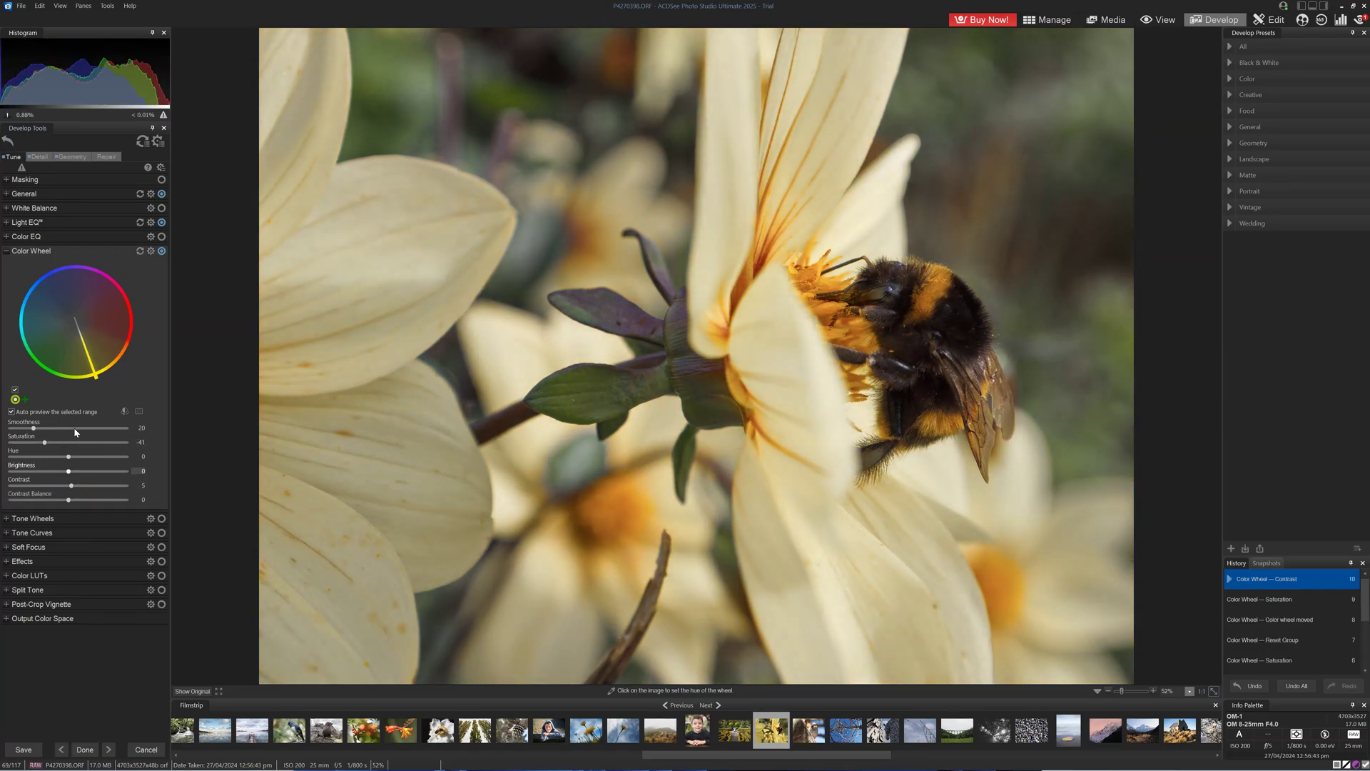
pyautogui.click(634, 343)
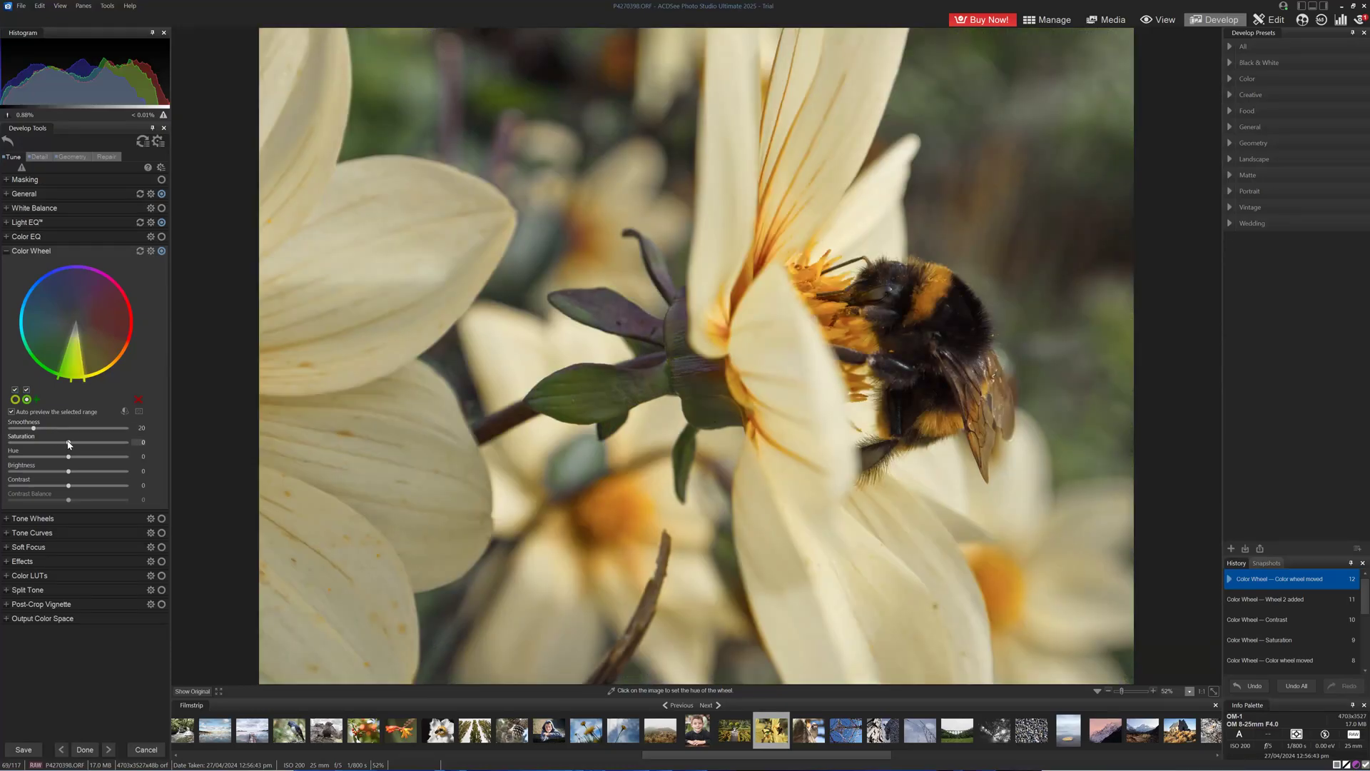
pyautogui.moveTo(68, 442); pyautogui.dragTo(102, 471)
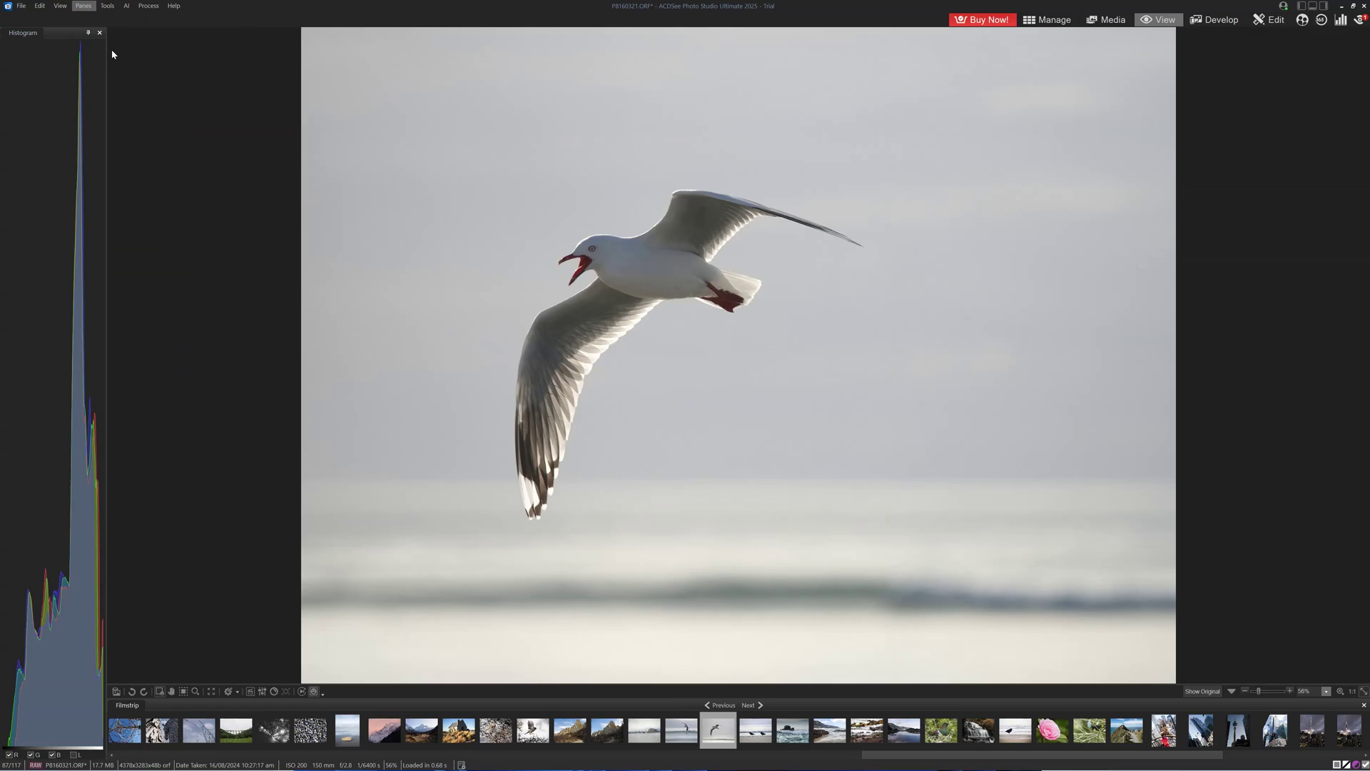
# Step: Dock the Magnifying Glass and Info Palette on the left below the histogram, and resize the panes
pyautogui.moveTo(171, 187); pyautogui.dragTo(52, 417)
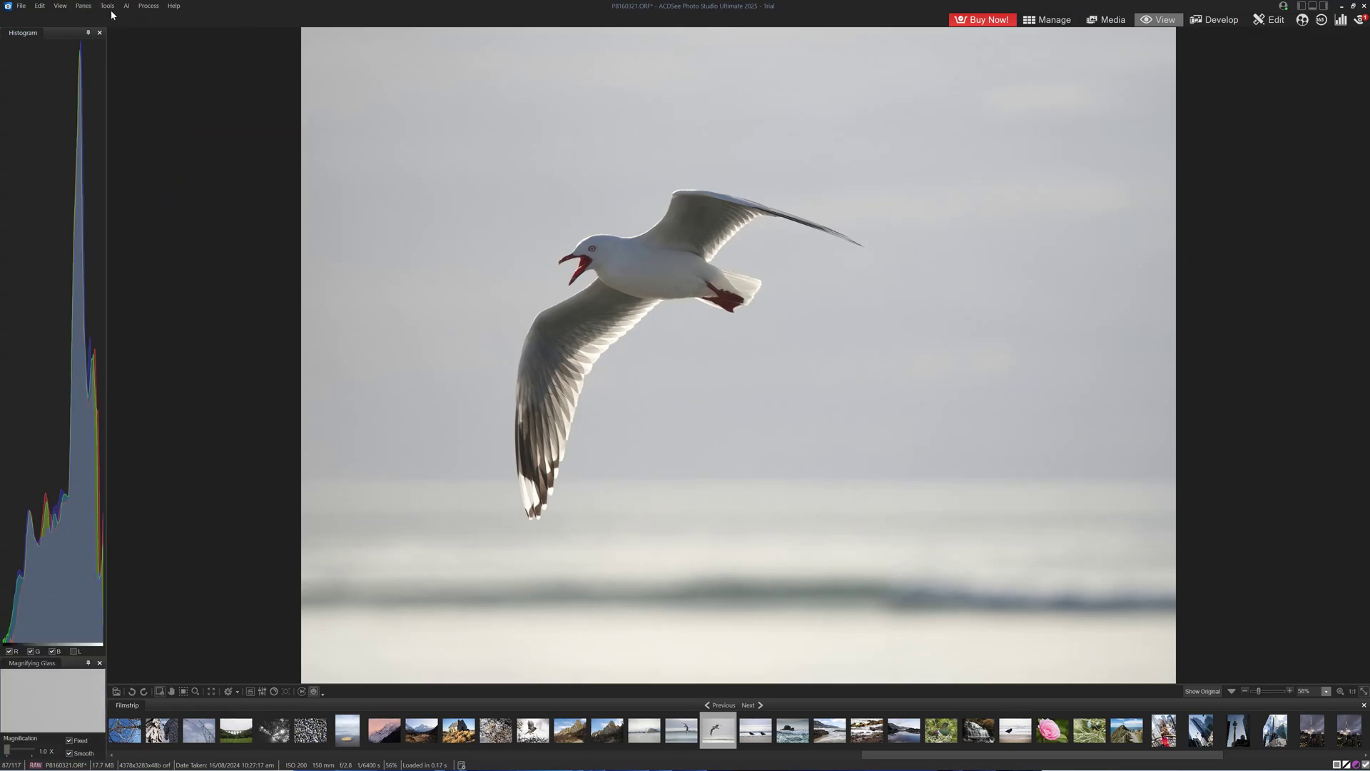
pyautogui.click(83, 6)
pyautogui.click(123, 124)
pyautogui.moveTo(136, 32); pyautogui.dragTo(75, 338)
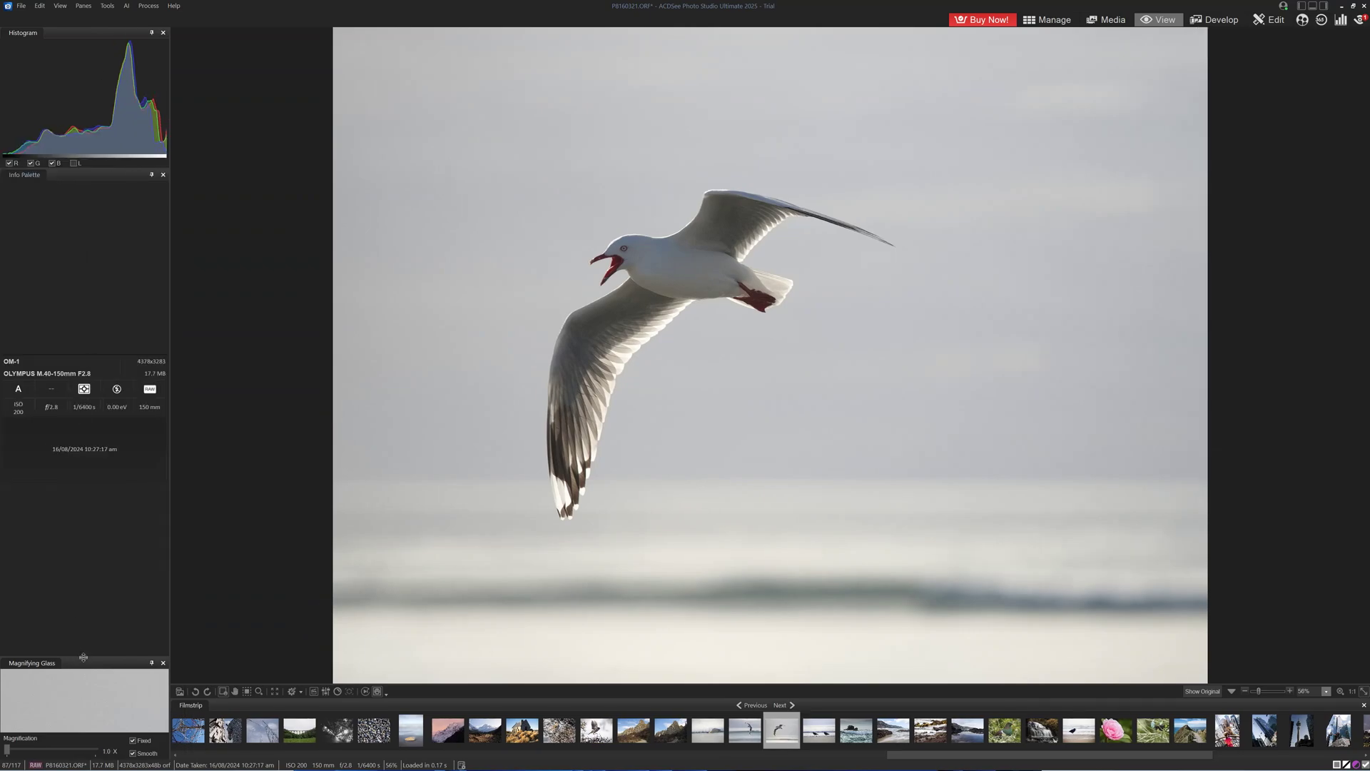
pyautogui.moveTo(84, 657); pyautogui.dragTo(97, 311)
pyautogui.moveTo(117, 92); pyautogui.dragTo(119, 199)
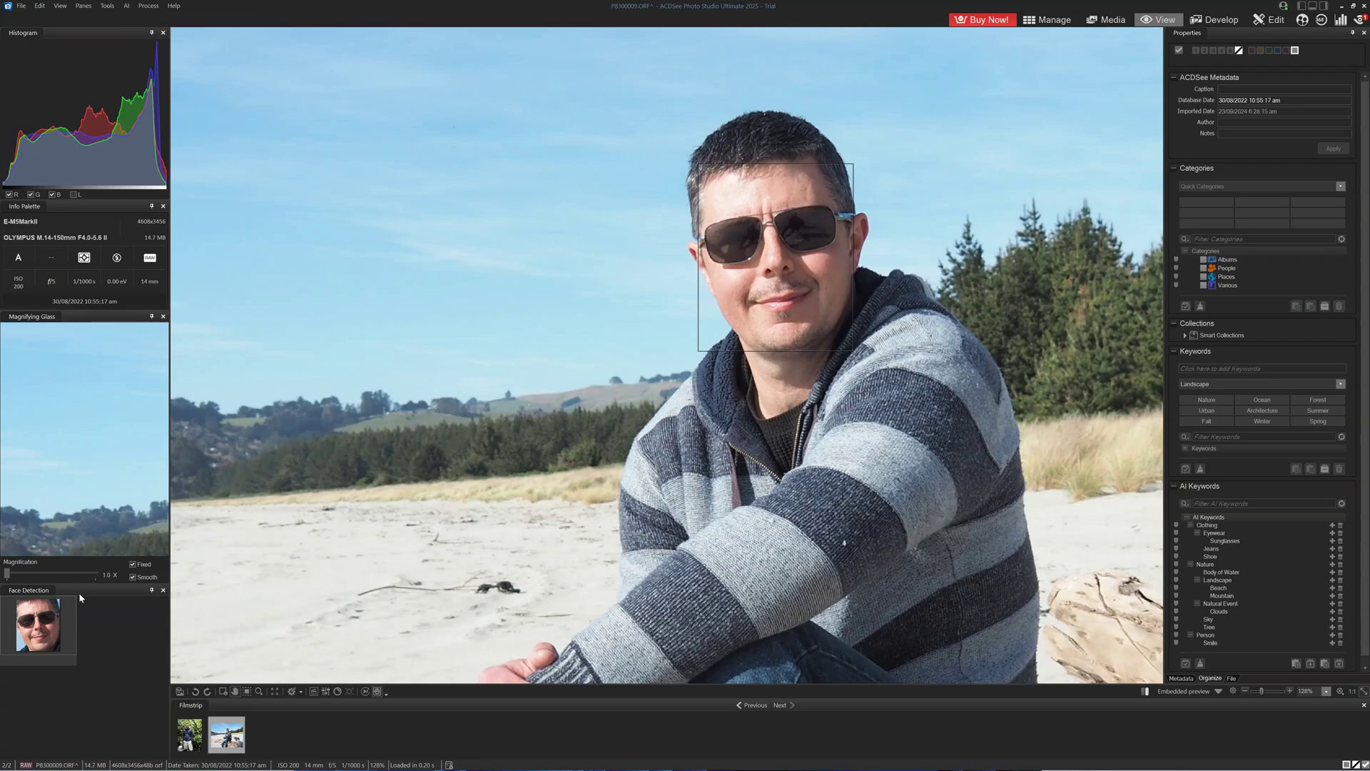
# Step: Label the detected face with the person's name
pyautogui.click(33, 662)
pyautogui.press('capslock')
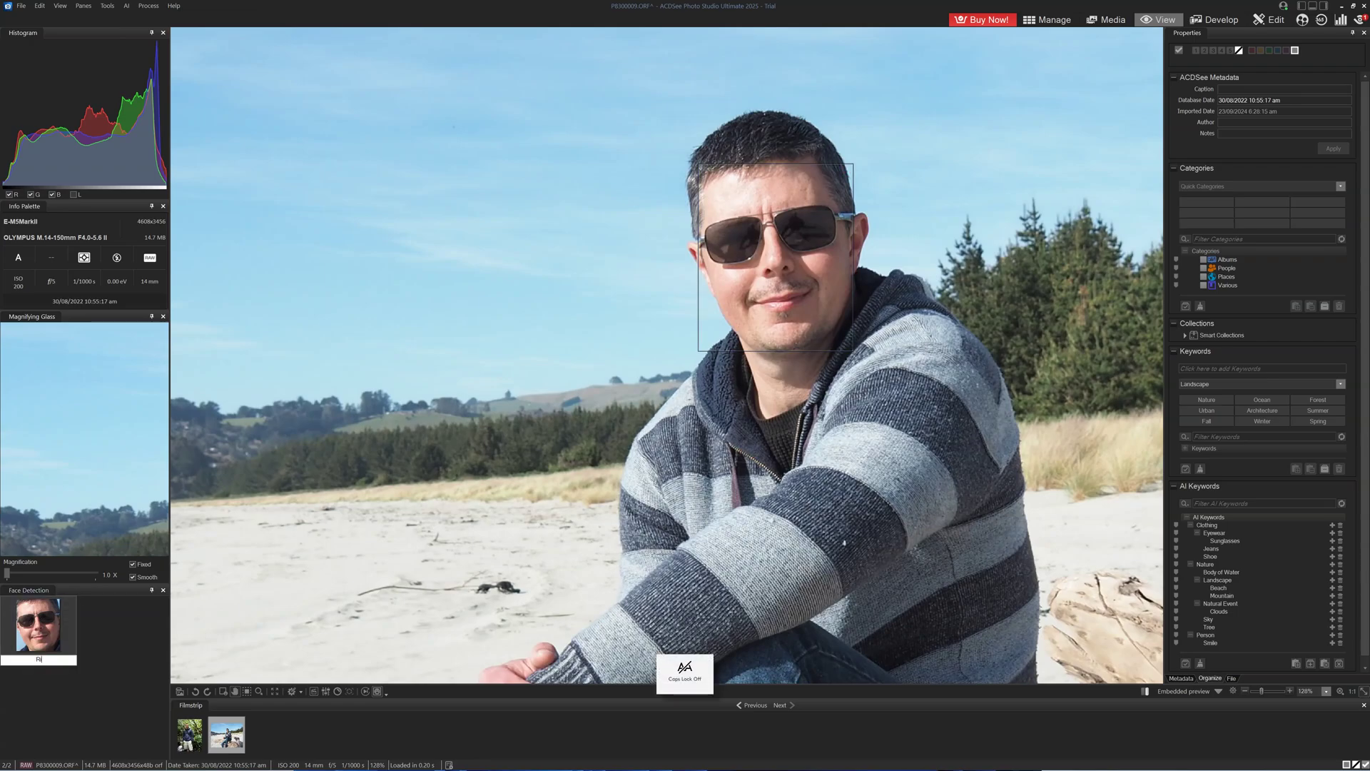
pyautogui.write('Richard')
pyautogui.press('Return')
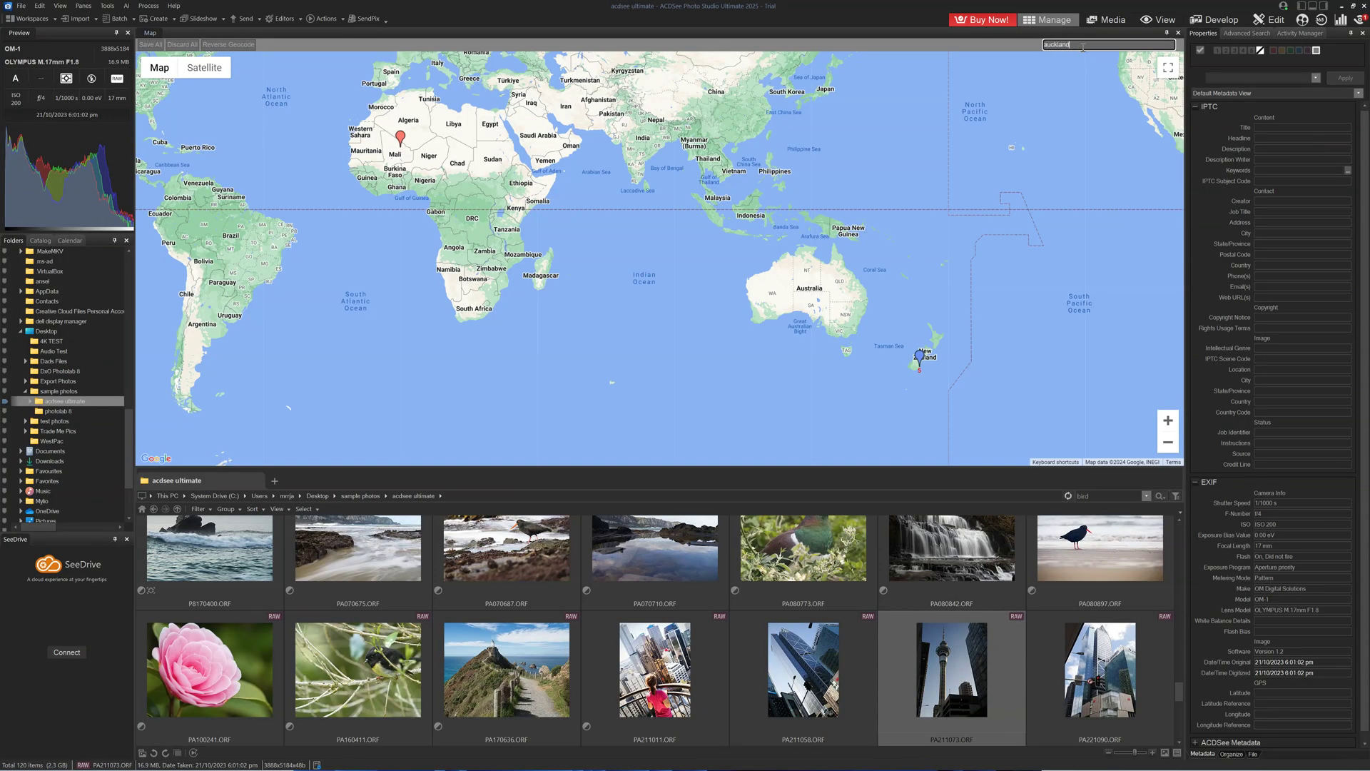
# Step: Search the map for 'auckland' and zoom in on the streets around the Sky Tower
pyautogui.click(1082, 46)
pyautogui.write('auckland')
pyautogui.press('Return')
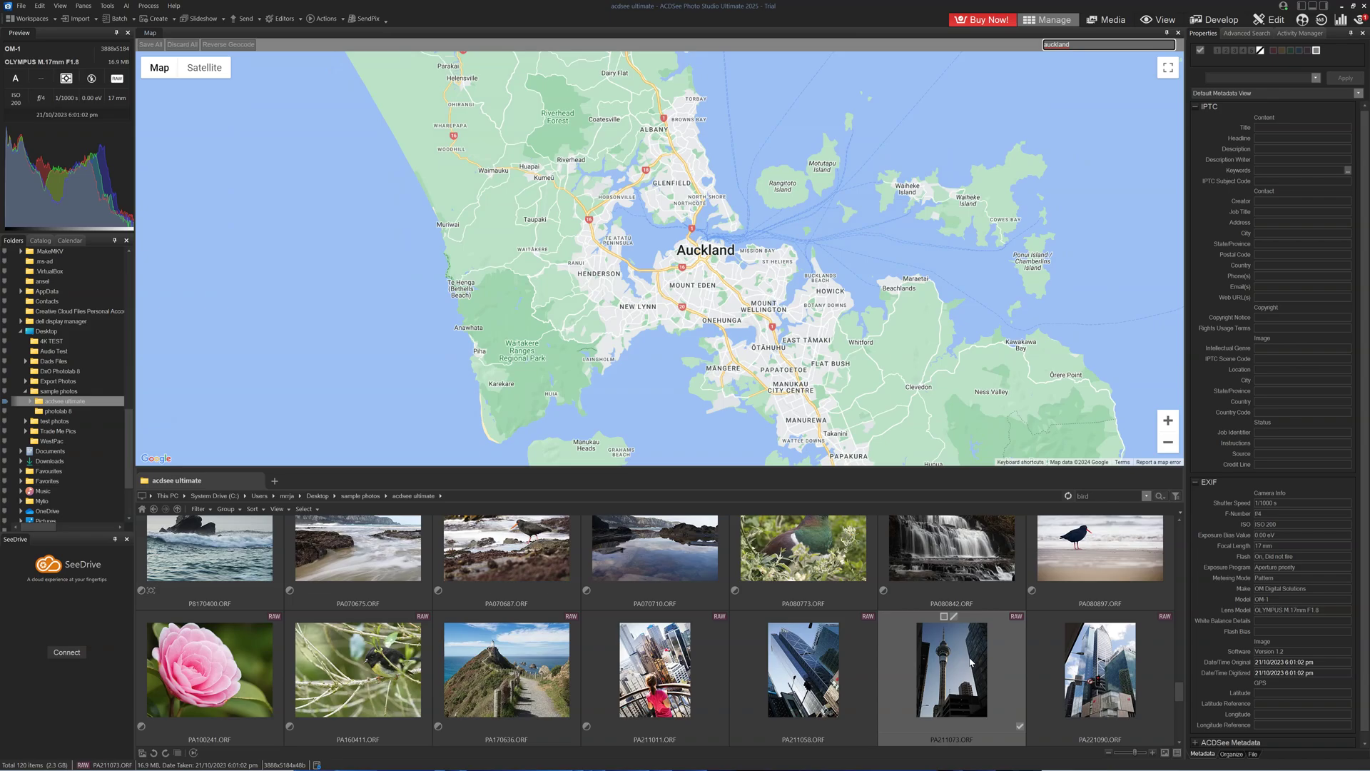
pyautogui.scroll(4, 664, 247)
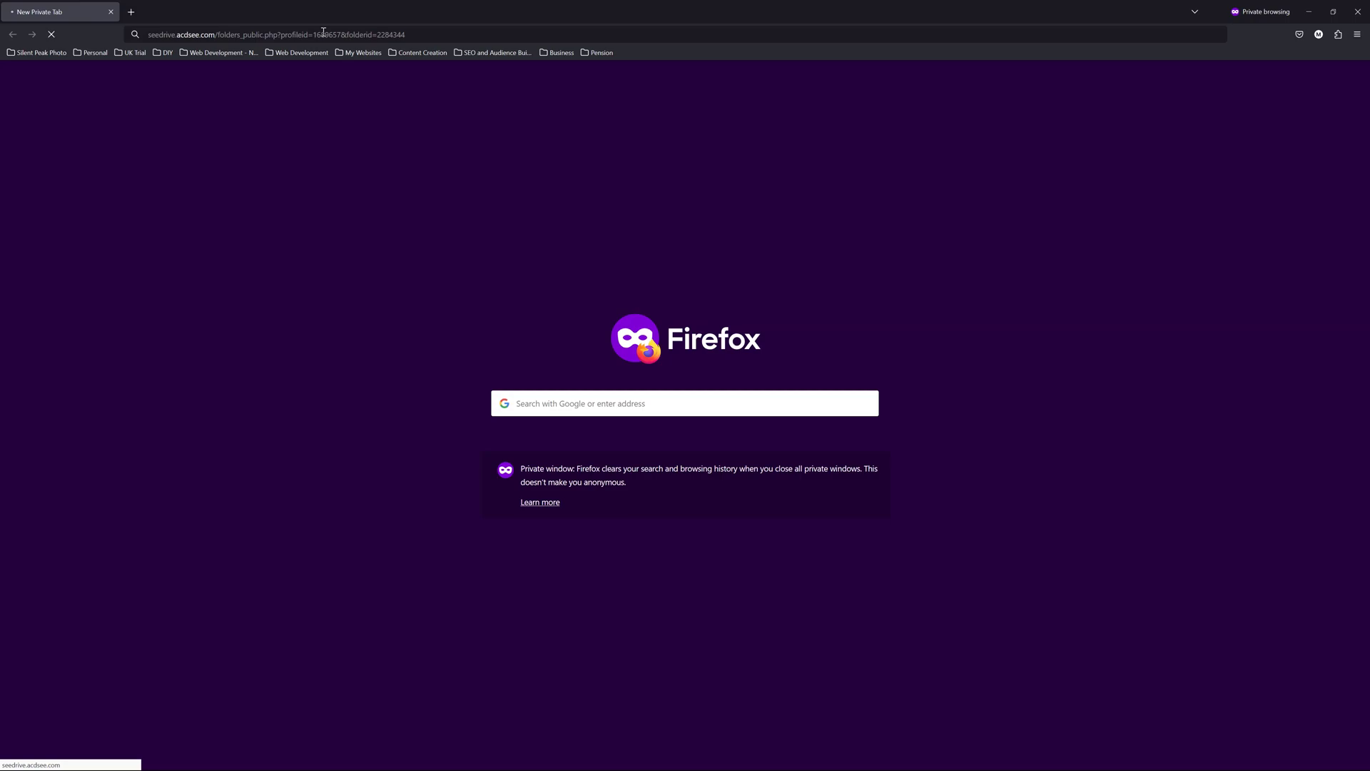
# Step: Open the SeeDrive album link, view the boy's portrait, and advance two photos to the beach reflection
pyautogui.press('Return')
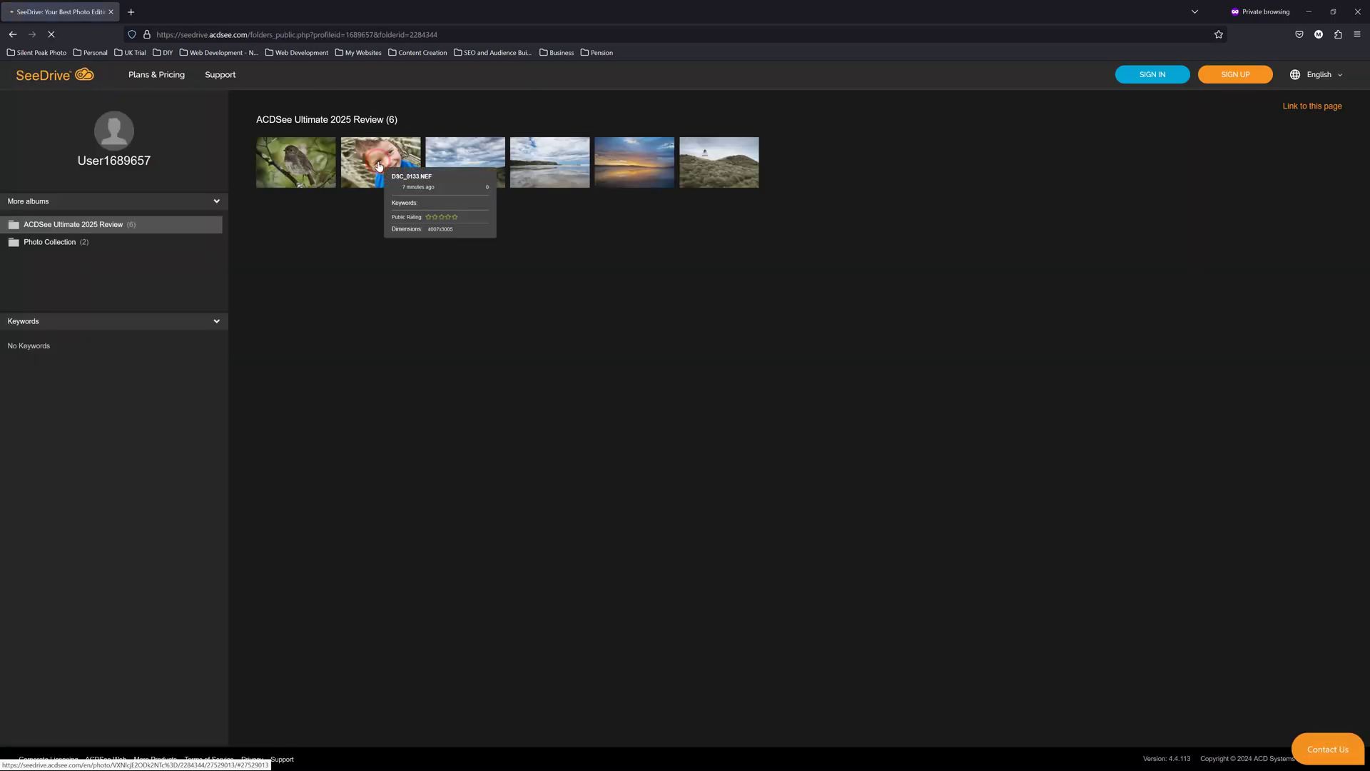
pyautogui.click(378, 160)
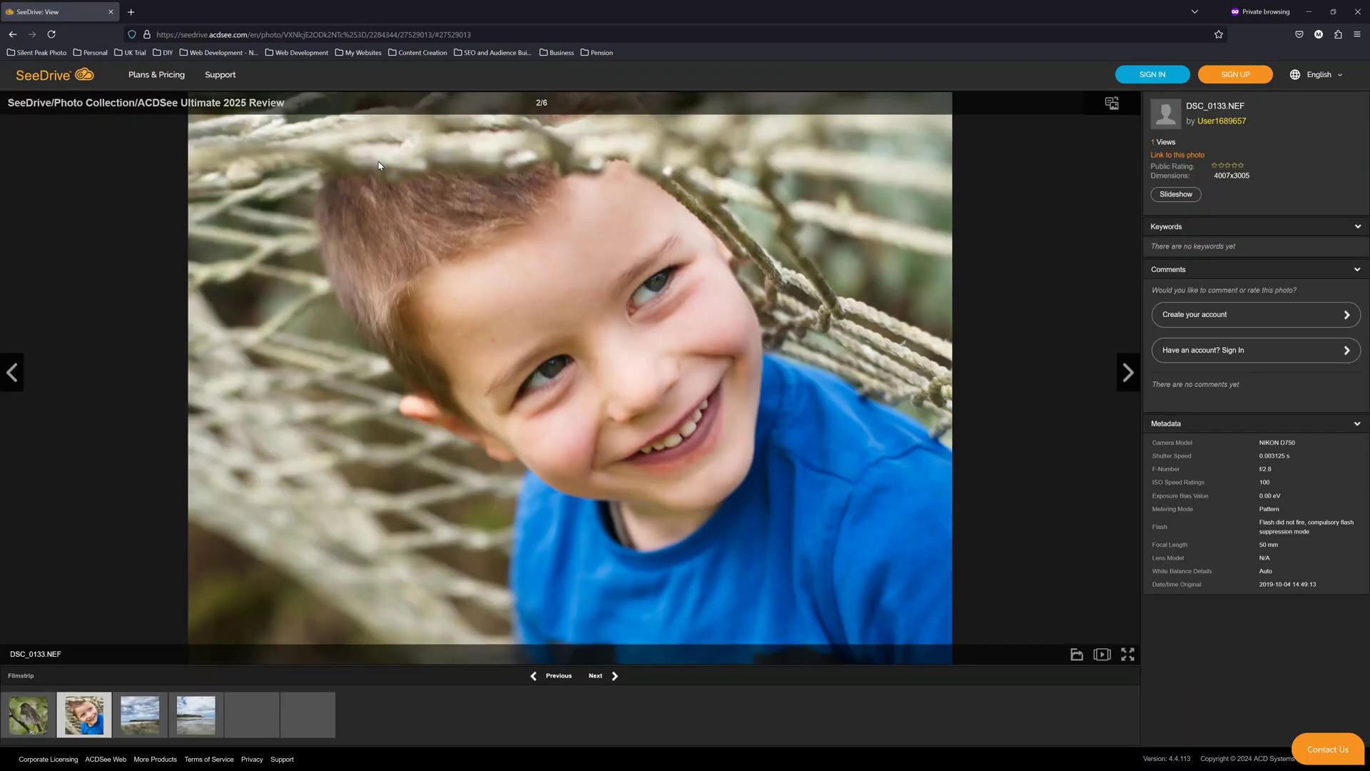
pyautogui.click(611, 676)
pyautogui.click(611, 677)
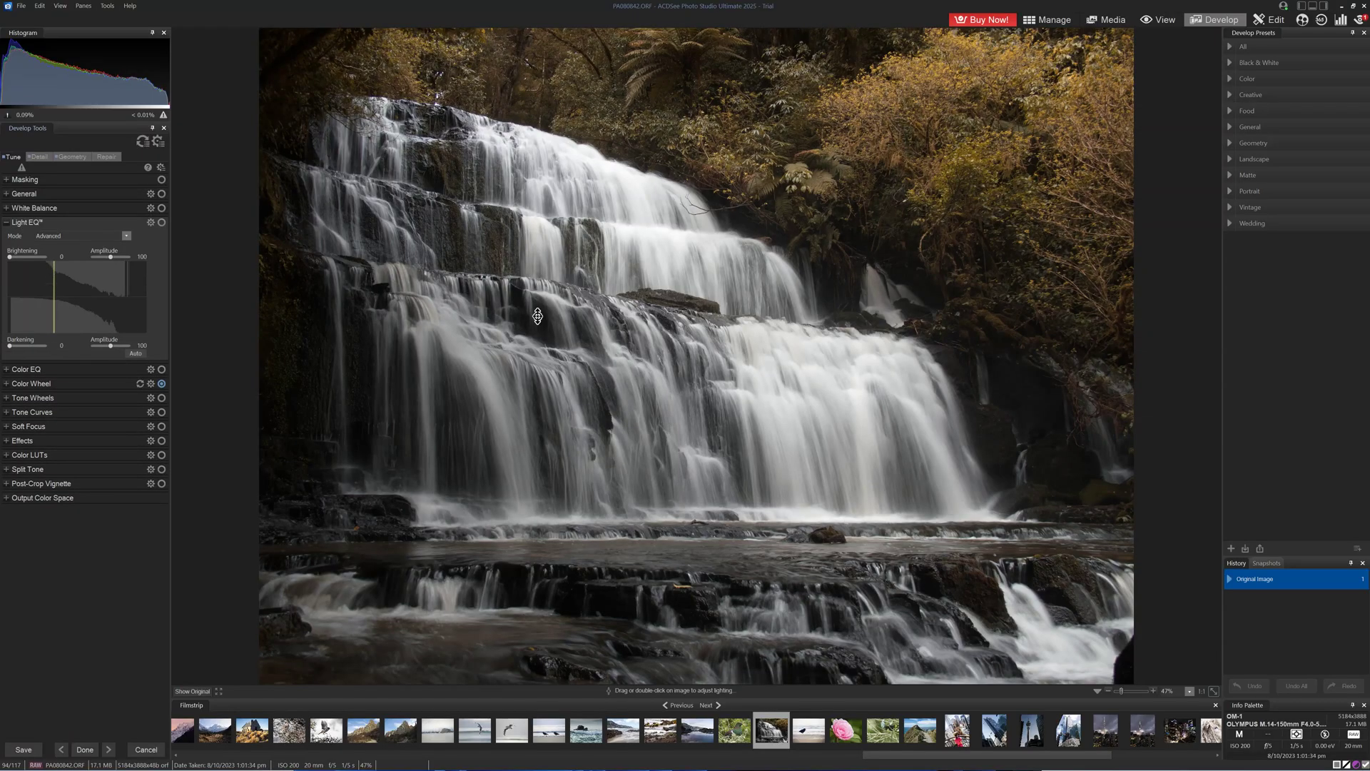
# Step: Adjust the waterfall's lighting, then raise the yellow foliage's saturation, brightness and hue in Color EQ
pyautogui.moveTo(1064, 294); pyautogui.dragTo(1068, 272)
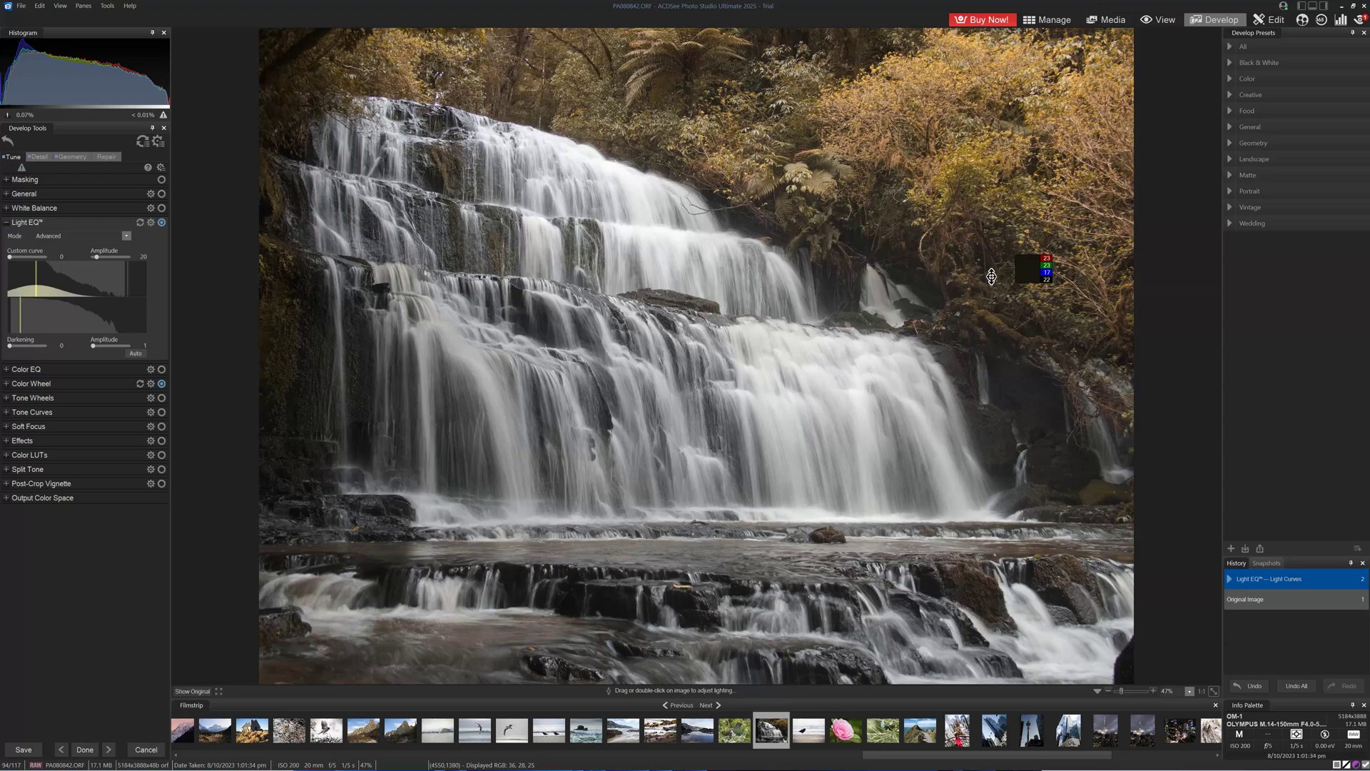
pyautogui.moveTo(603, 569); pyautogui.dragTo(602, 580)
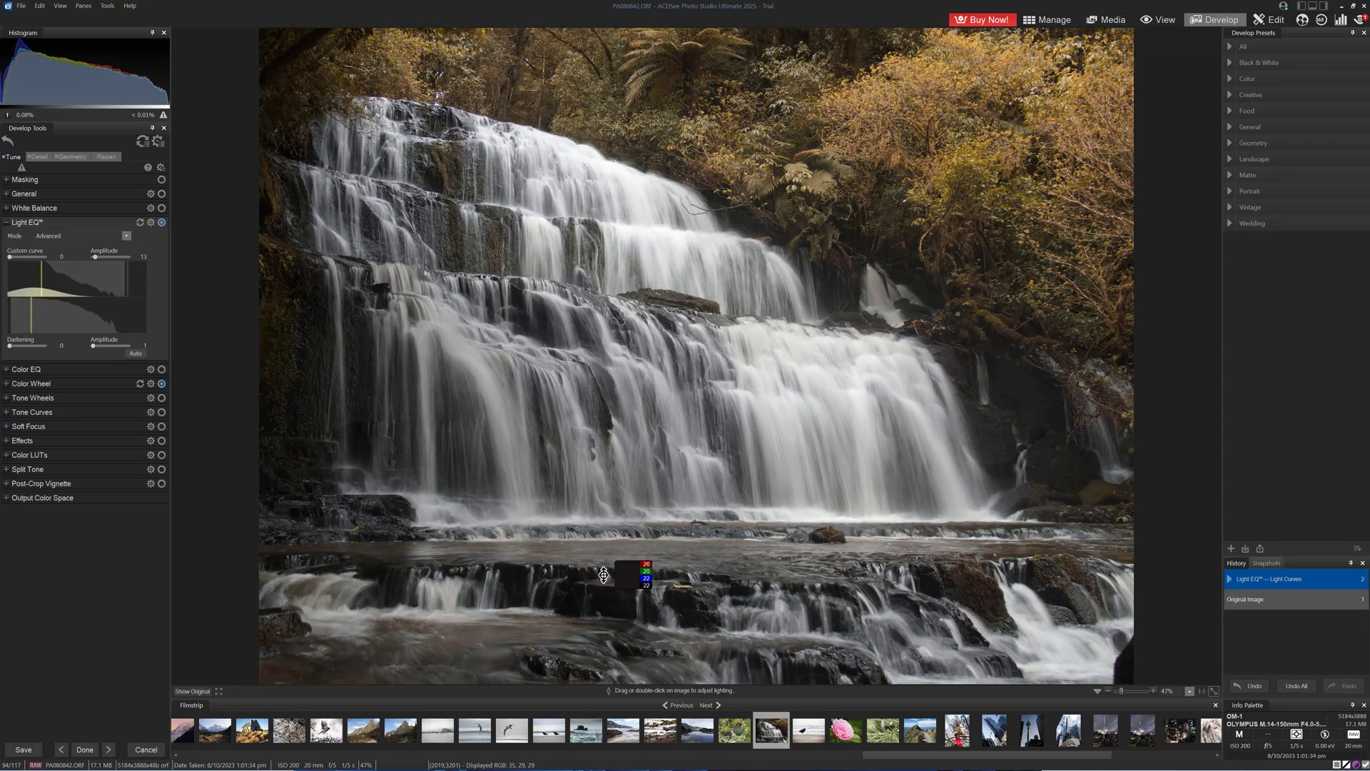
pyautogui.click(31, 374)
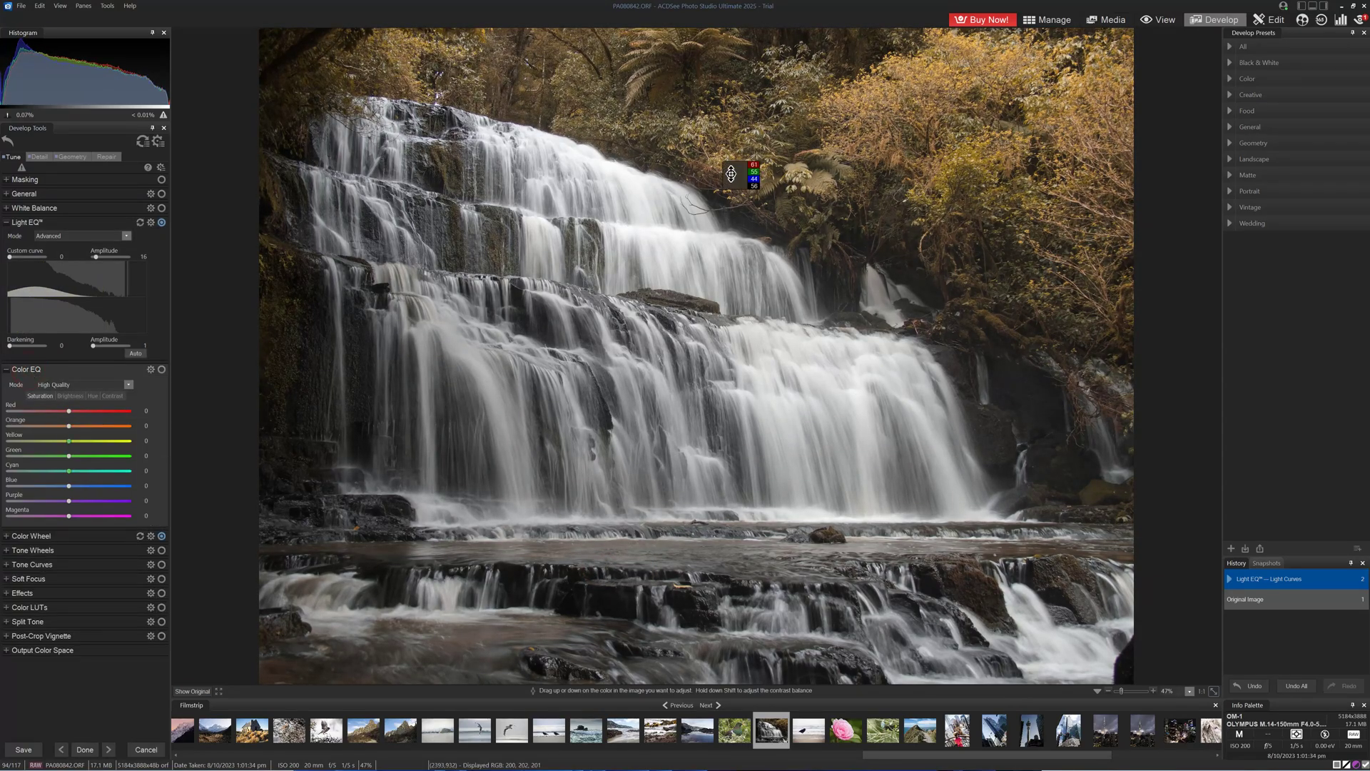
pyautogui.moveTo(935, 159); pyautogui.dragTo(939, 151)
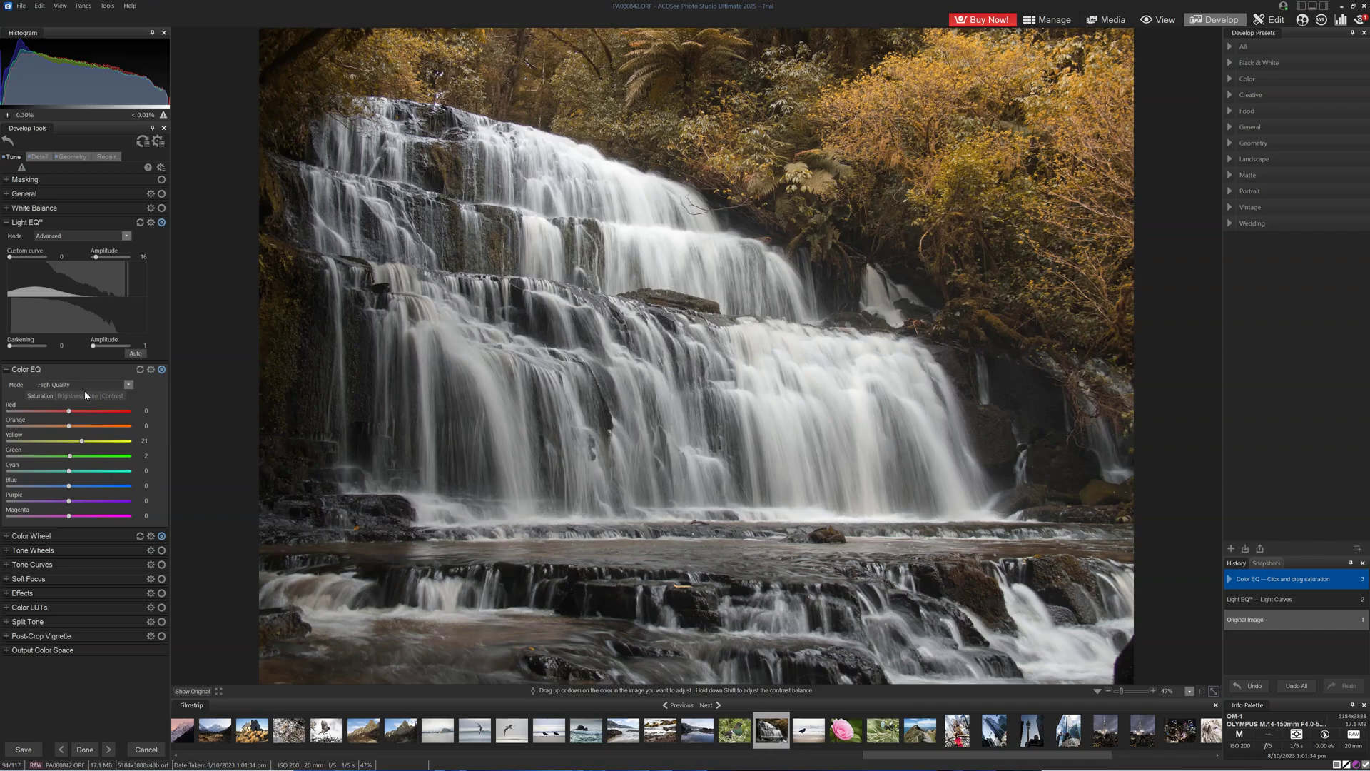
pyautogui.click(84, 394)
pyautogui.moveTo(1025, 160); pyautogui.dragTo(1024, 152)
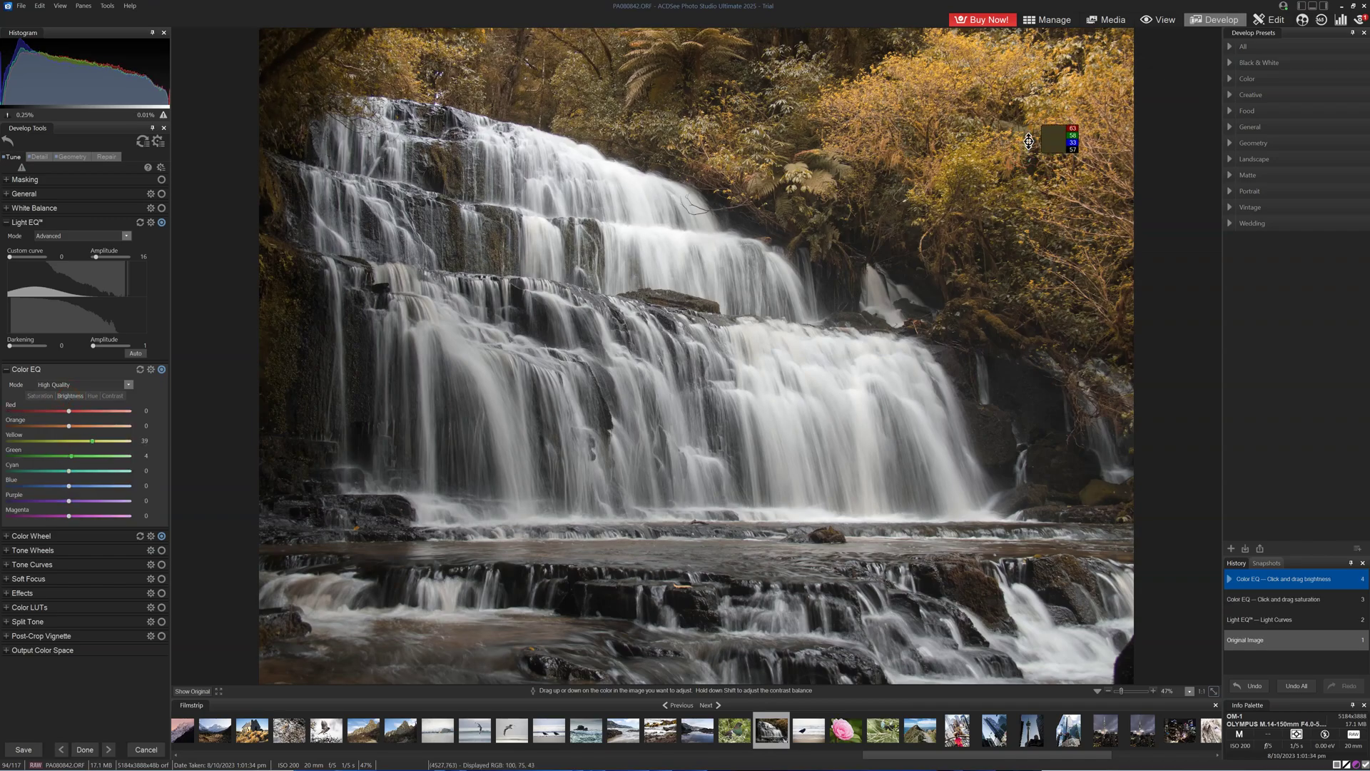
pyautogui.click(93, 395)
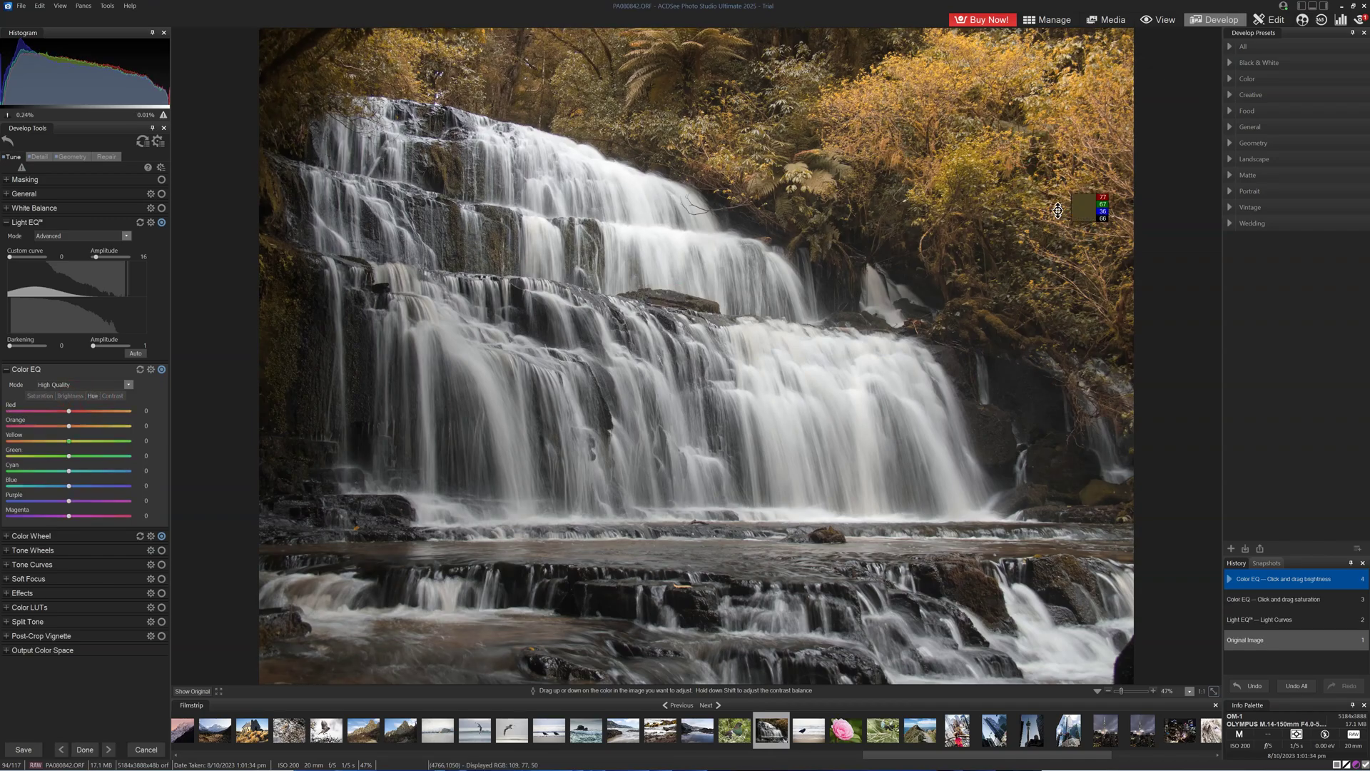
pyautogui.moveTo(1030, 212); pyautogui.dragTo(1030, 206)
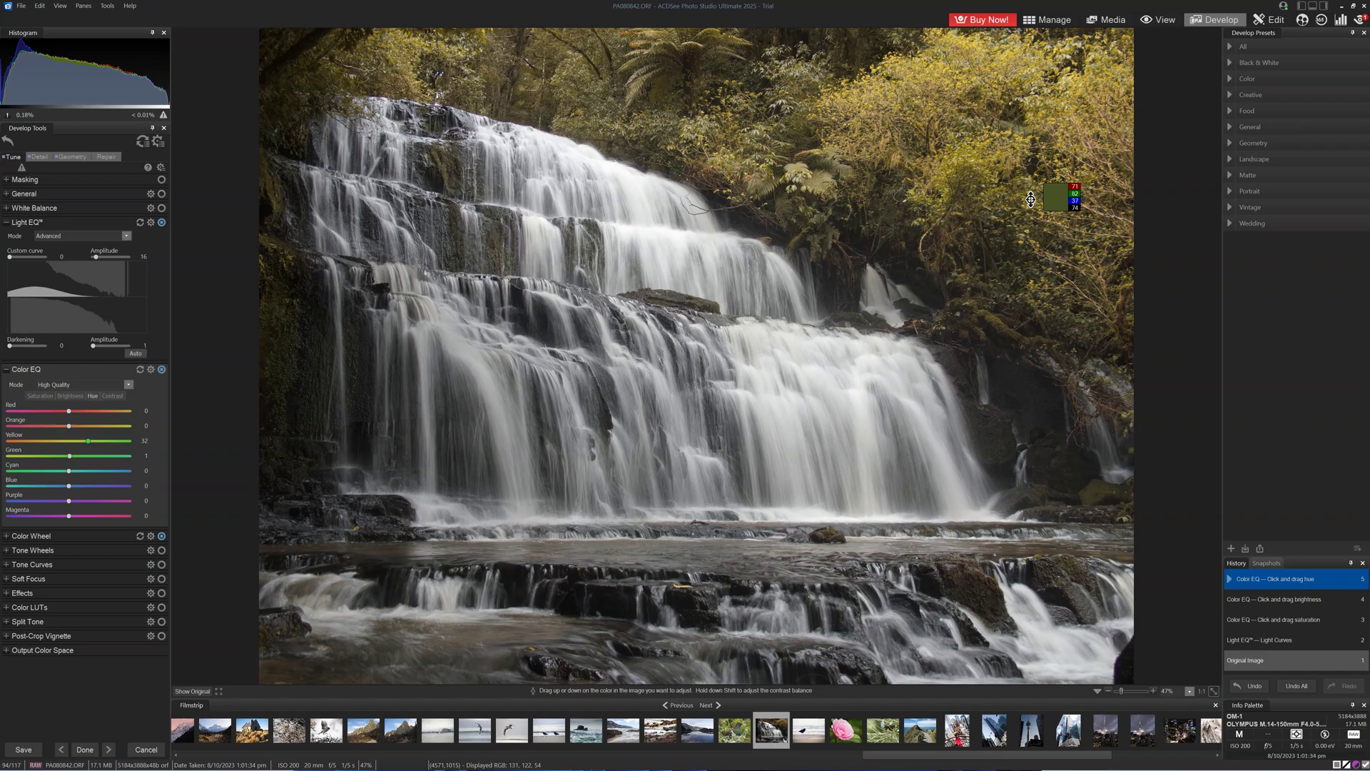
# Step: Darken the image with a Tone Curves point and compare it with Show Original
pyautogui.click(32, 564)
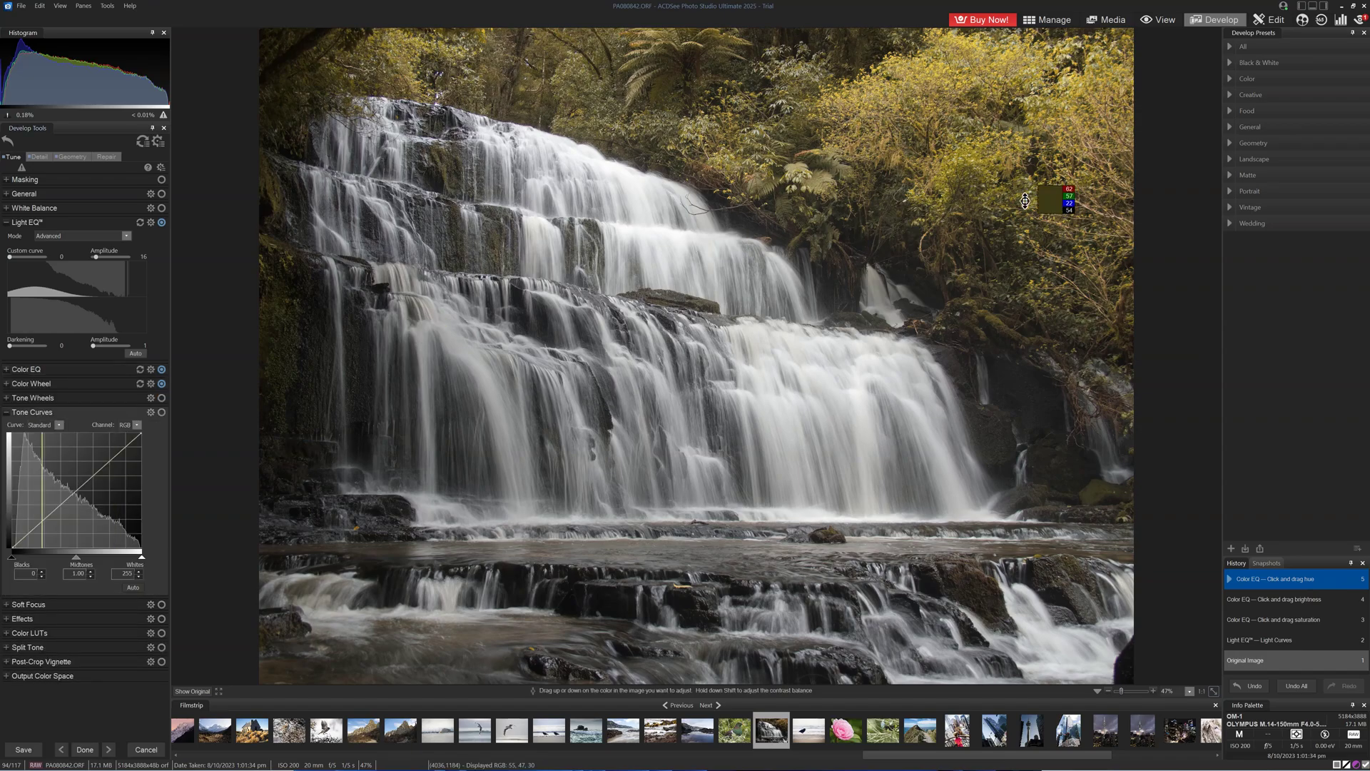
pyautogui.moveTo(1073, 347); pyautogui.dragTo(1073, 349)
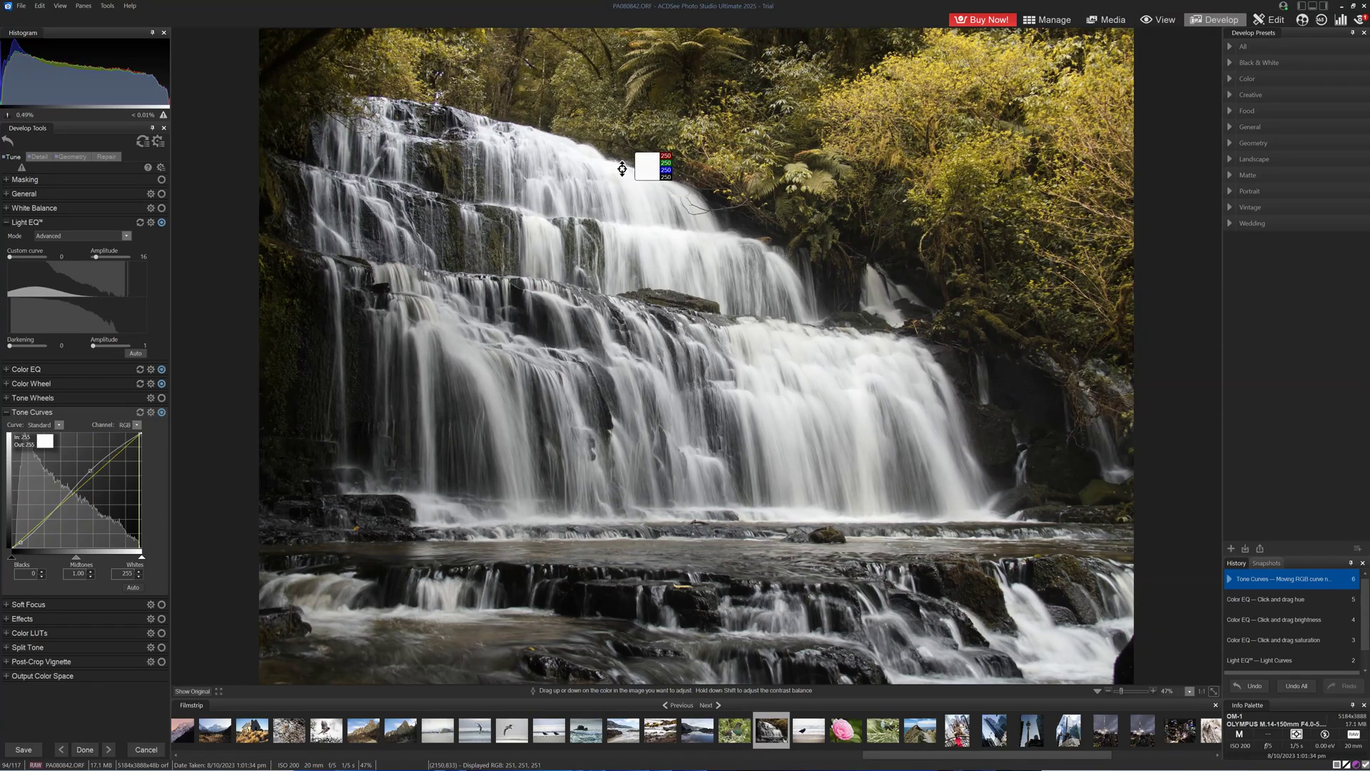
pyautogui.click(198, 694)
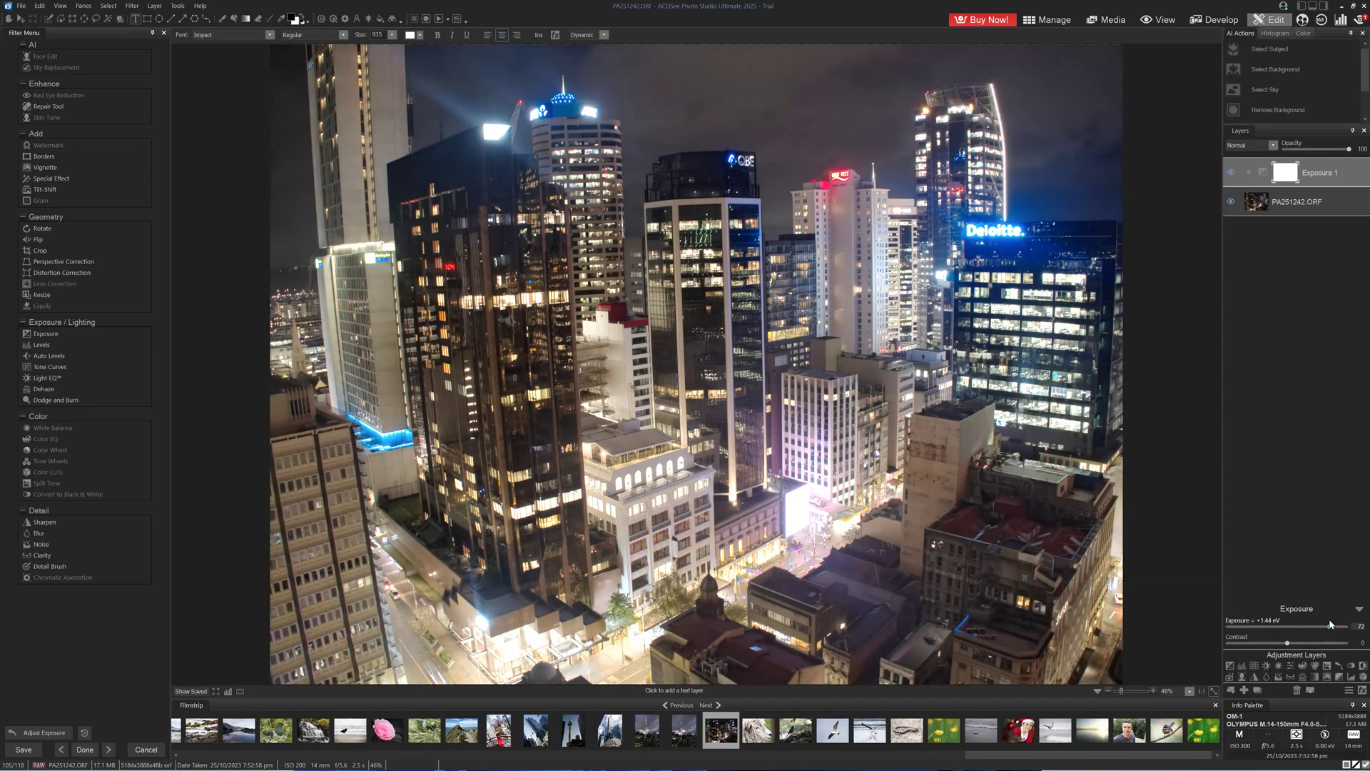
# Step: Add a Curves adjustment layer and a three-line text layer reading VISIT / AUCKLAND / NZ
pyautogui.click(1231, 665)
pyautogui.moveTo(1237, 648); pyautogui.dragTo(1263, 619)
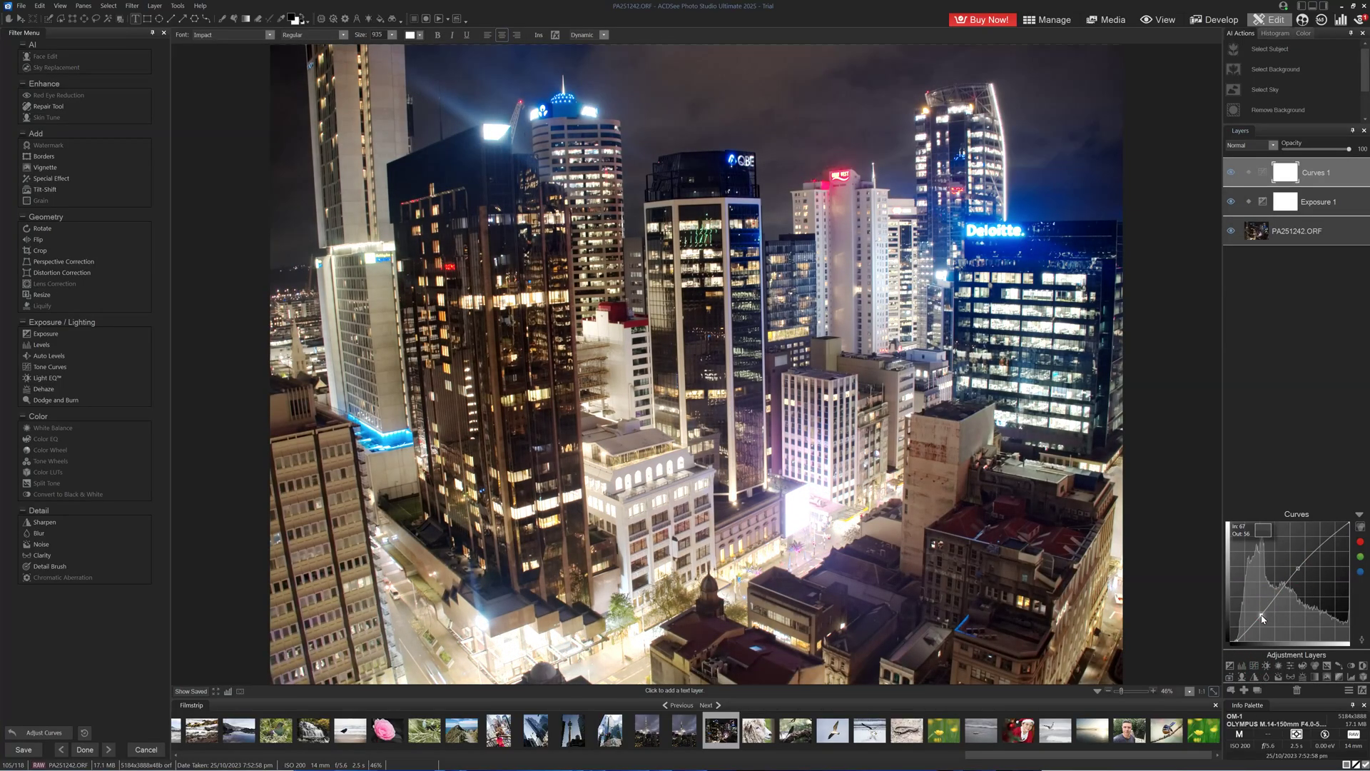
pyautogui.click(340, 143)
pyautogui.write('VISIT')
pyautogui.press('Return')
pyautogui.write('AUCKLAND')
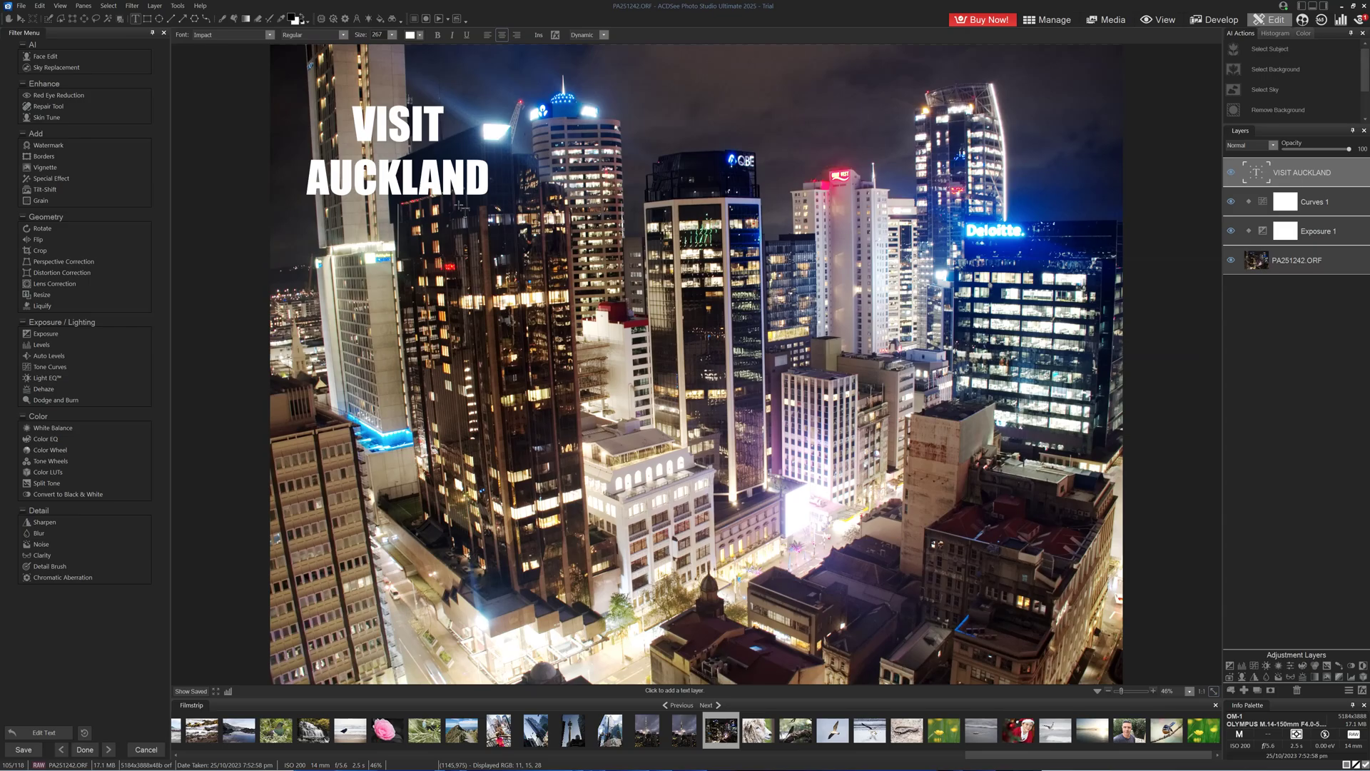
pyautogui.press('Return')
pyautogui.write('NZ')
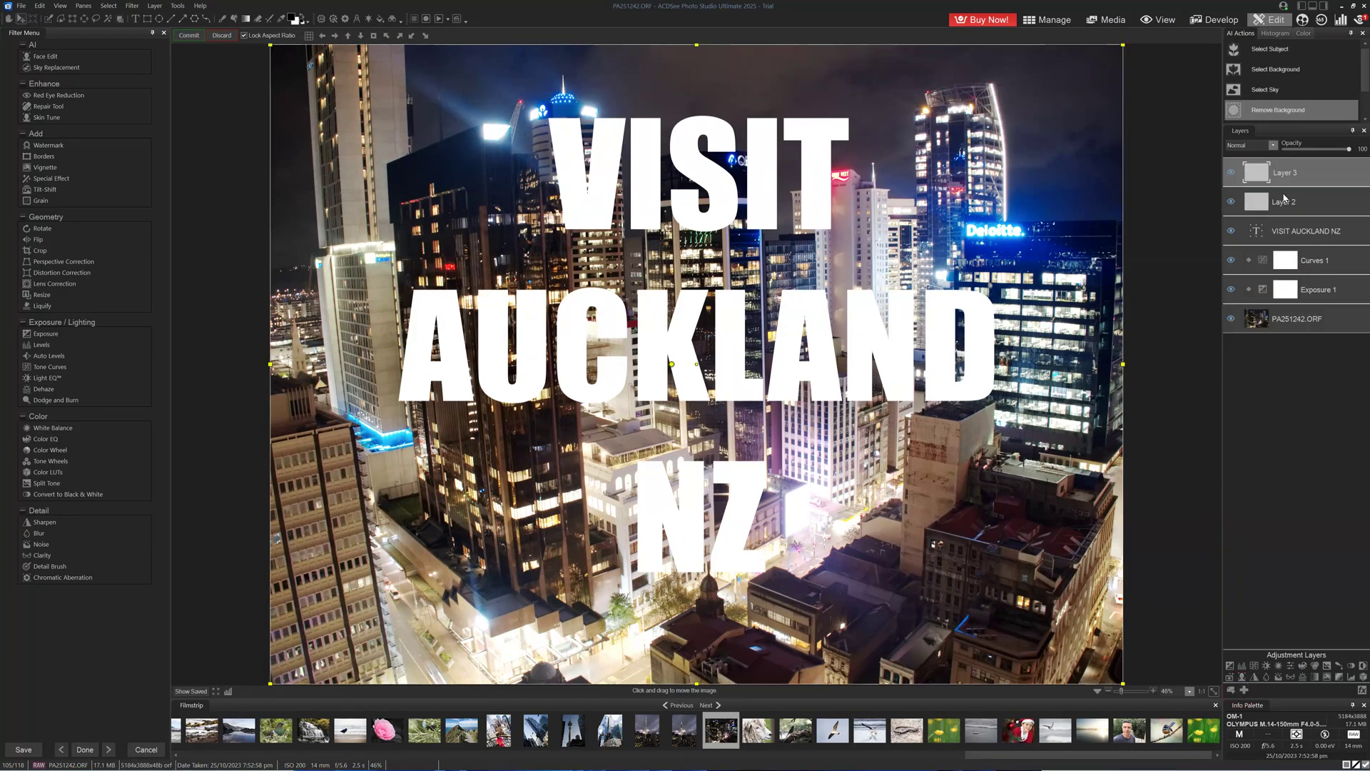
# Step: Rearrange the layers, placing the text above Curves 1 at 82 opacity, and open it for editing
pyautogui.click(1306, 307)
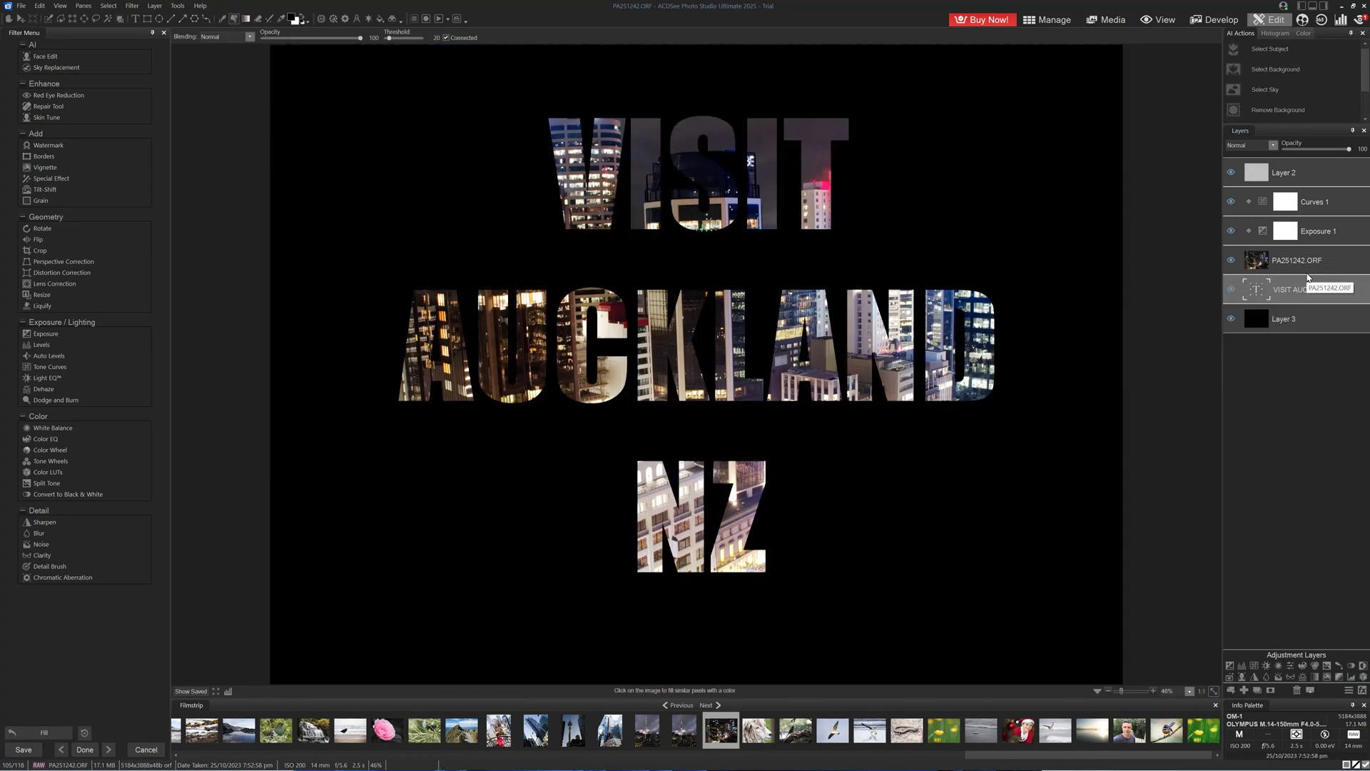
pyautogui.click(1260, 158)
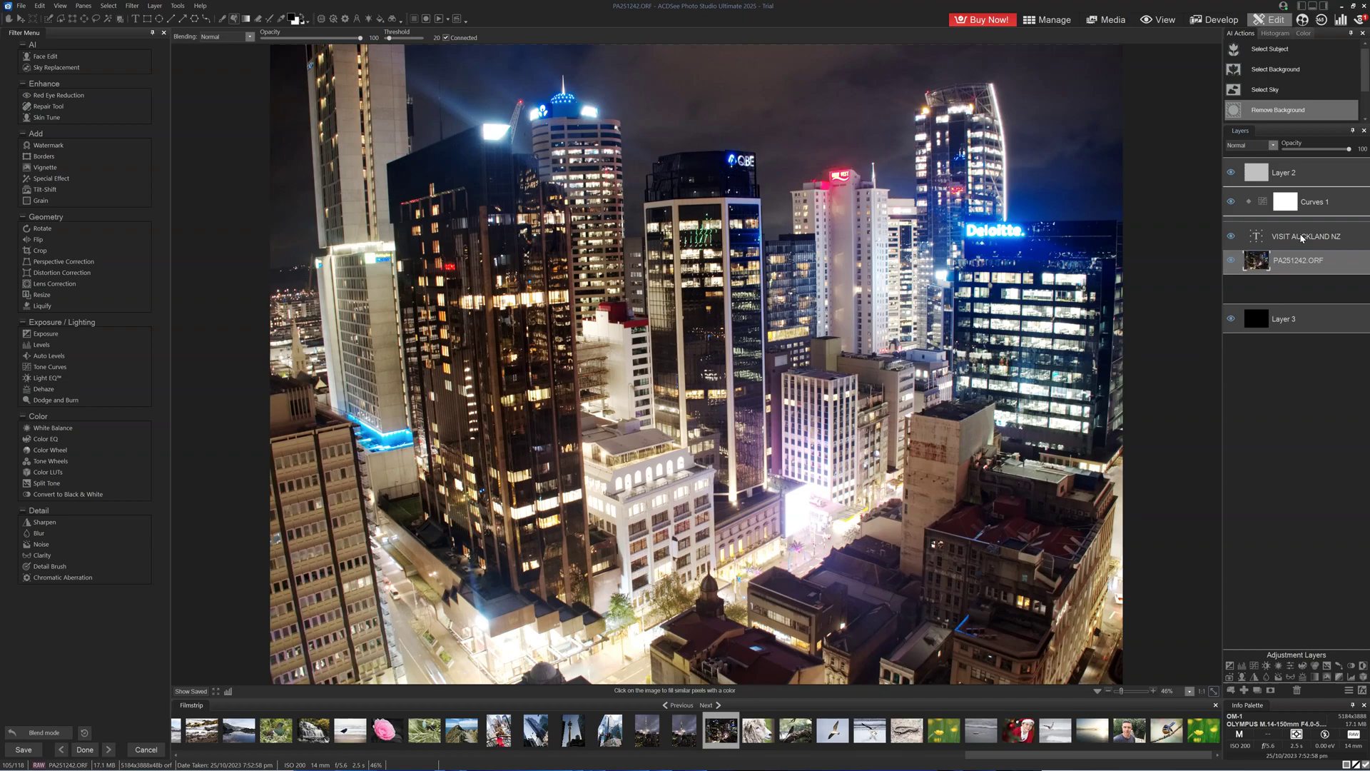
pyautogui.moveTo(1306, 289); pyautogui.dragTo(1306, 201)
pyautogui.moveTo(1349, 148); pyautogui.dragTo(1339, 150)
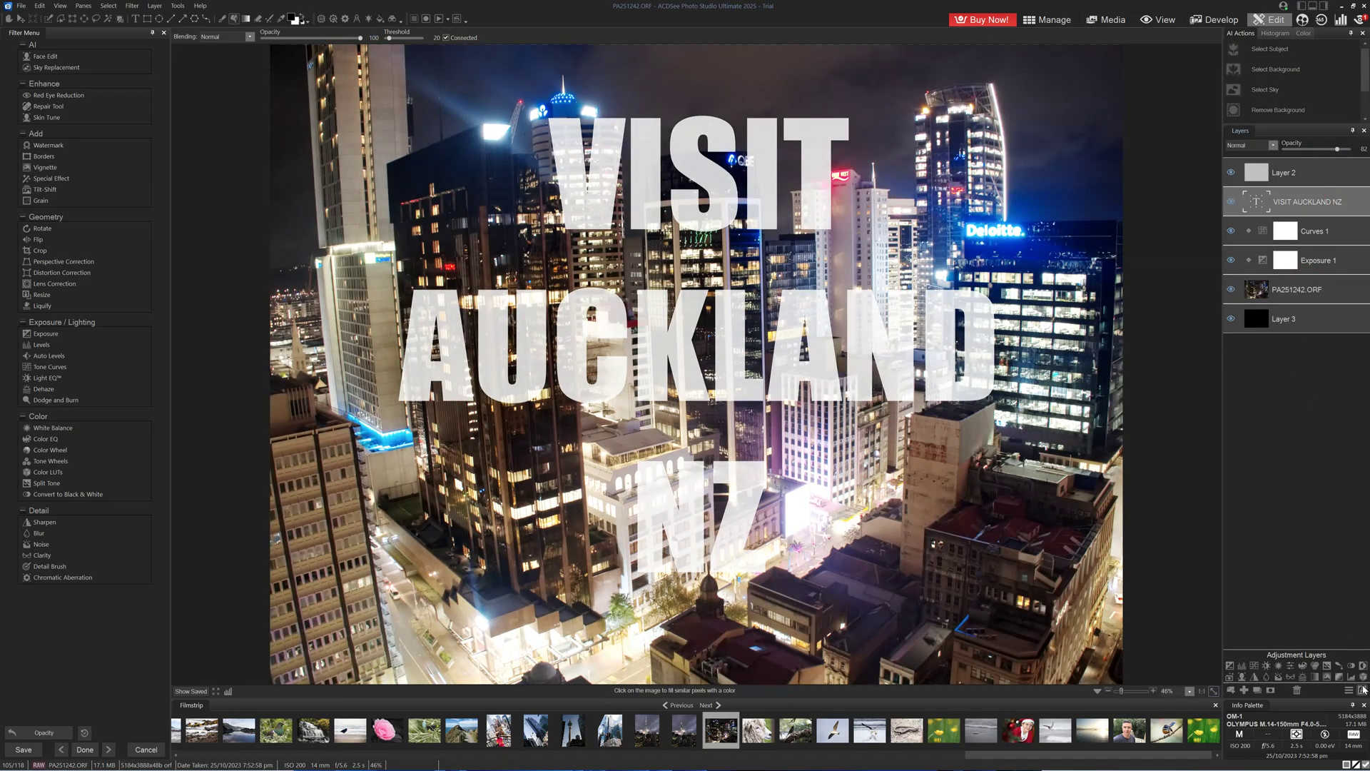
pyautogui.click(1351, 689)
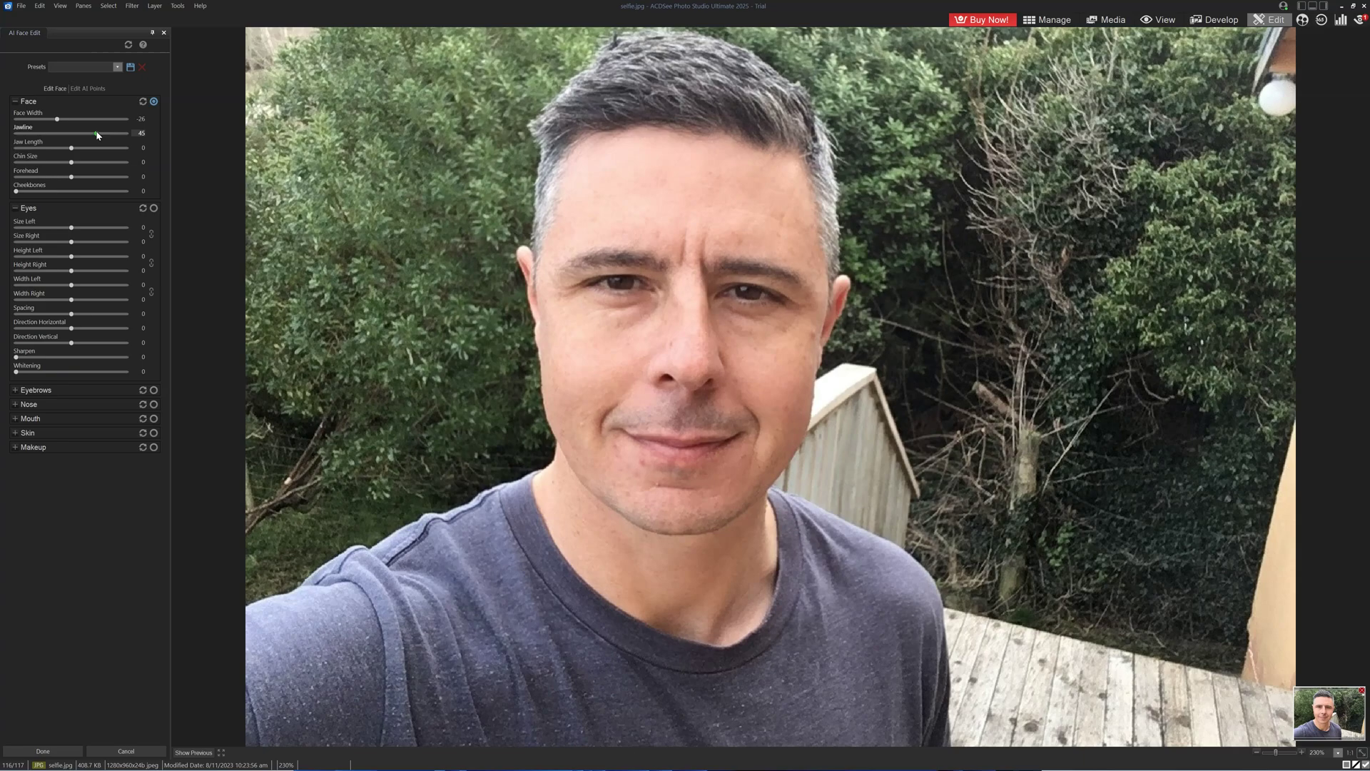
# Step: Raise the selfie's Forehead setting to 5 in AI Face Edit
pyautogui.click(75, 177)
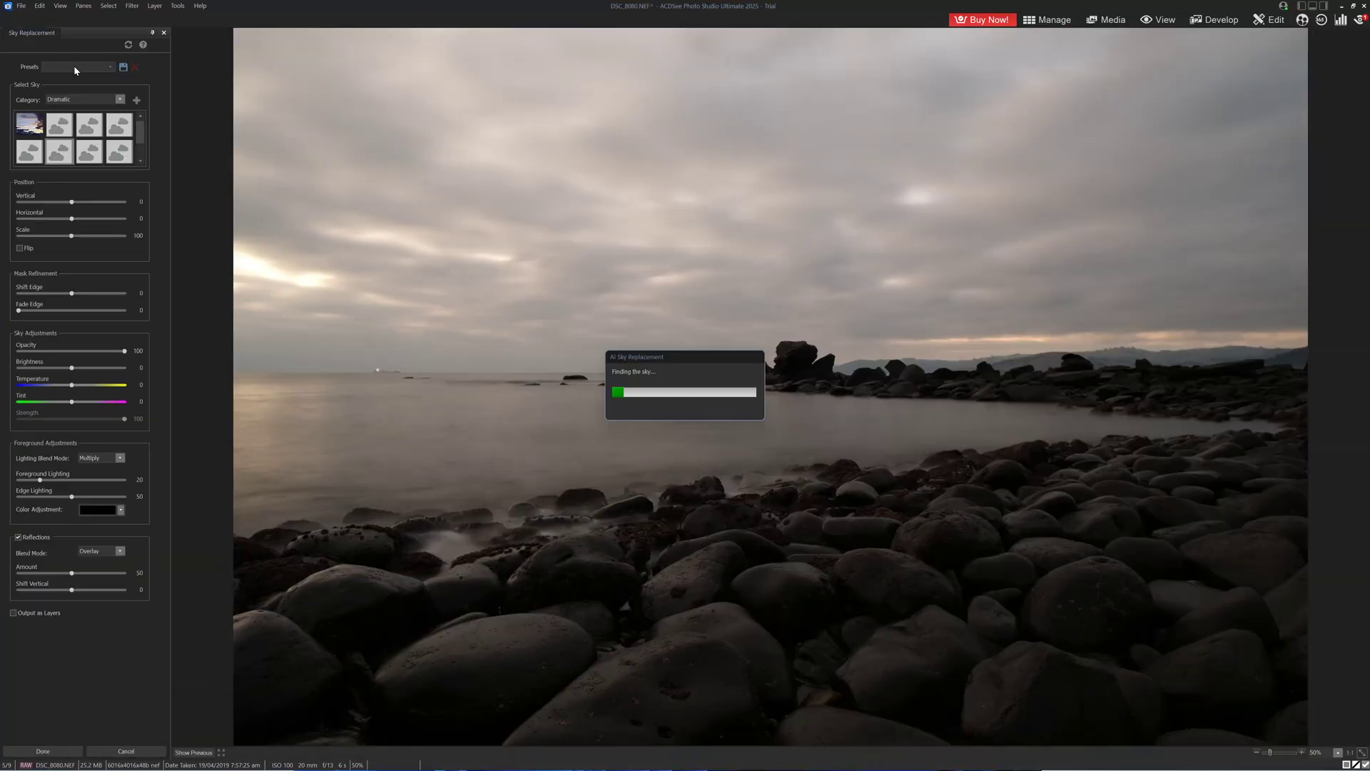
# Step: Try several Dramatic skies over the rocky beach, settling on the blue-to-pink sky
pyautogui.click(59, 125)
pyautogui.click(88, 130)
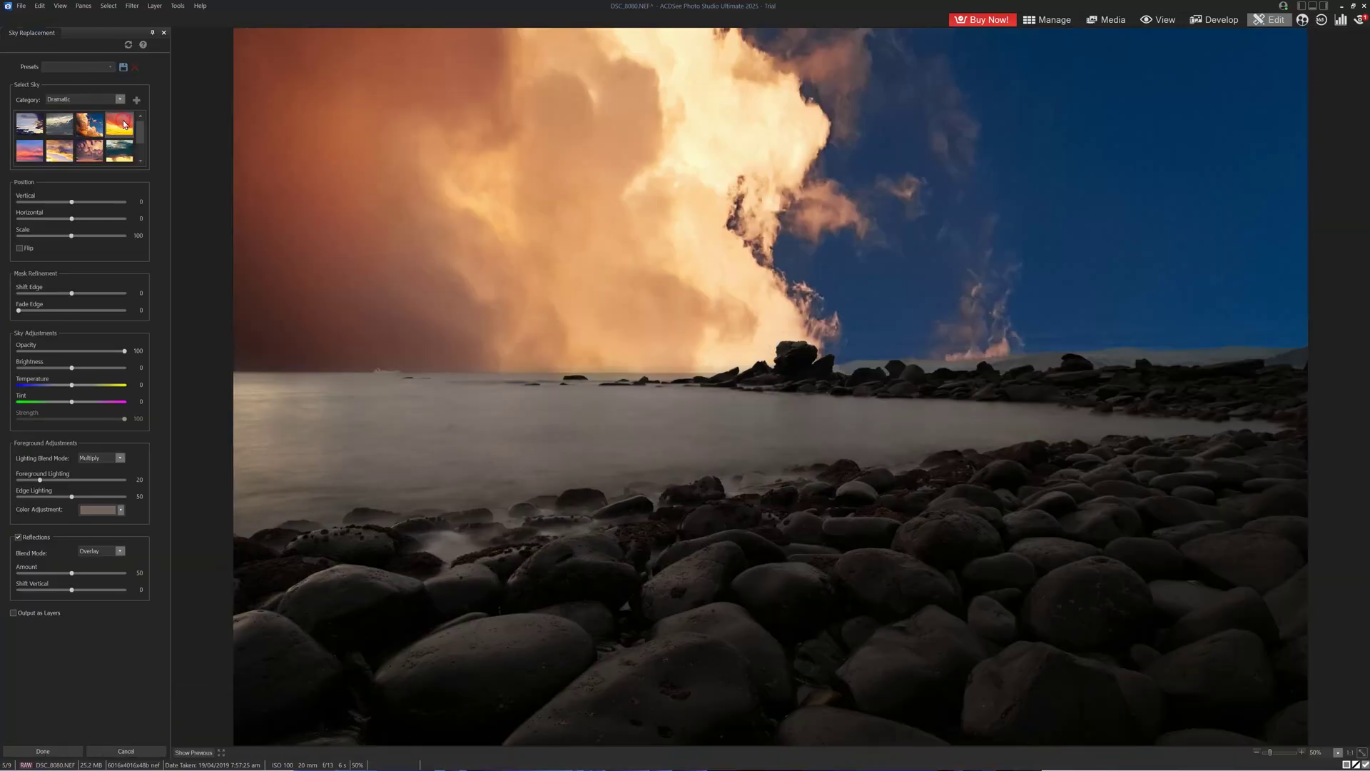
pyautogui.click(124, 124)
pyautogui.click(29, 153)
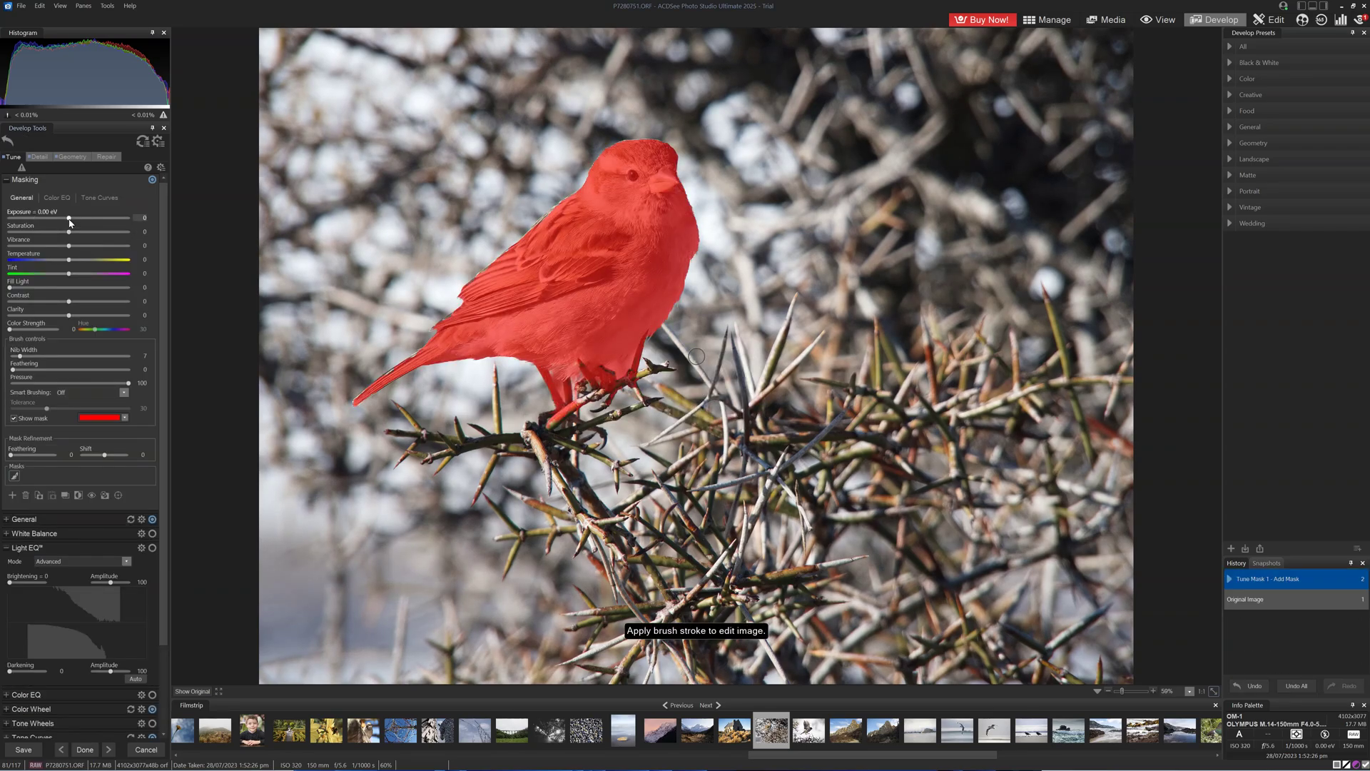
# Step: Raise the masked sparrow's exposure to +0.54 eV
pyautogui.moveTo(70, 221); pyautogui.dragTo(78, 222)
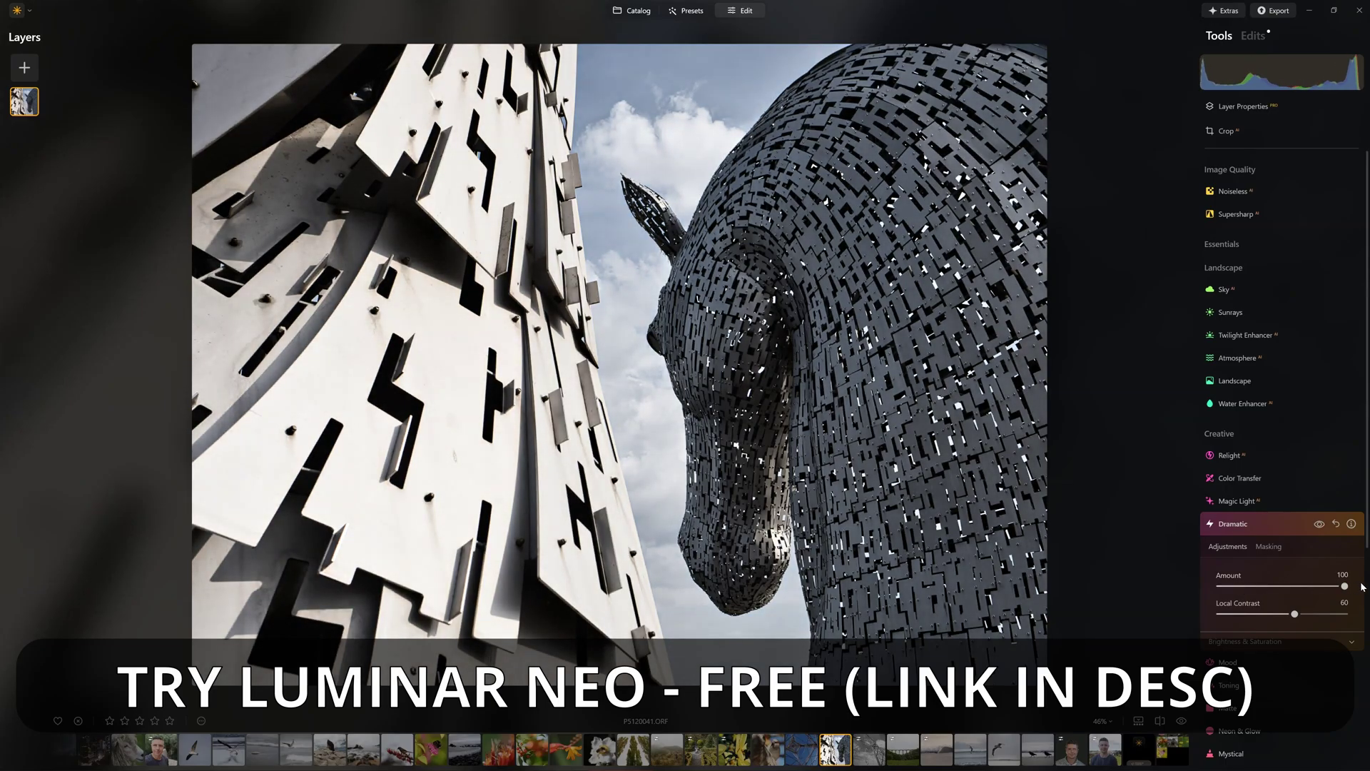
# Step: Compare the dune photo with Dramatic off and on, then raise Accent to 52
pyautogui.click(1320, 524)
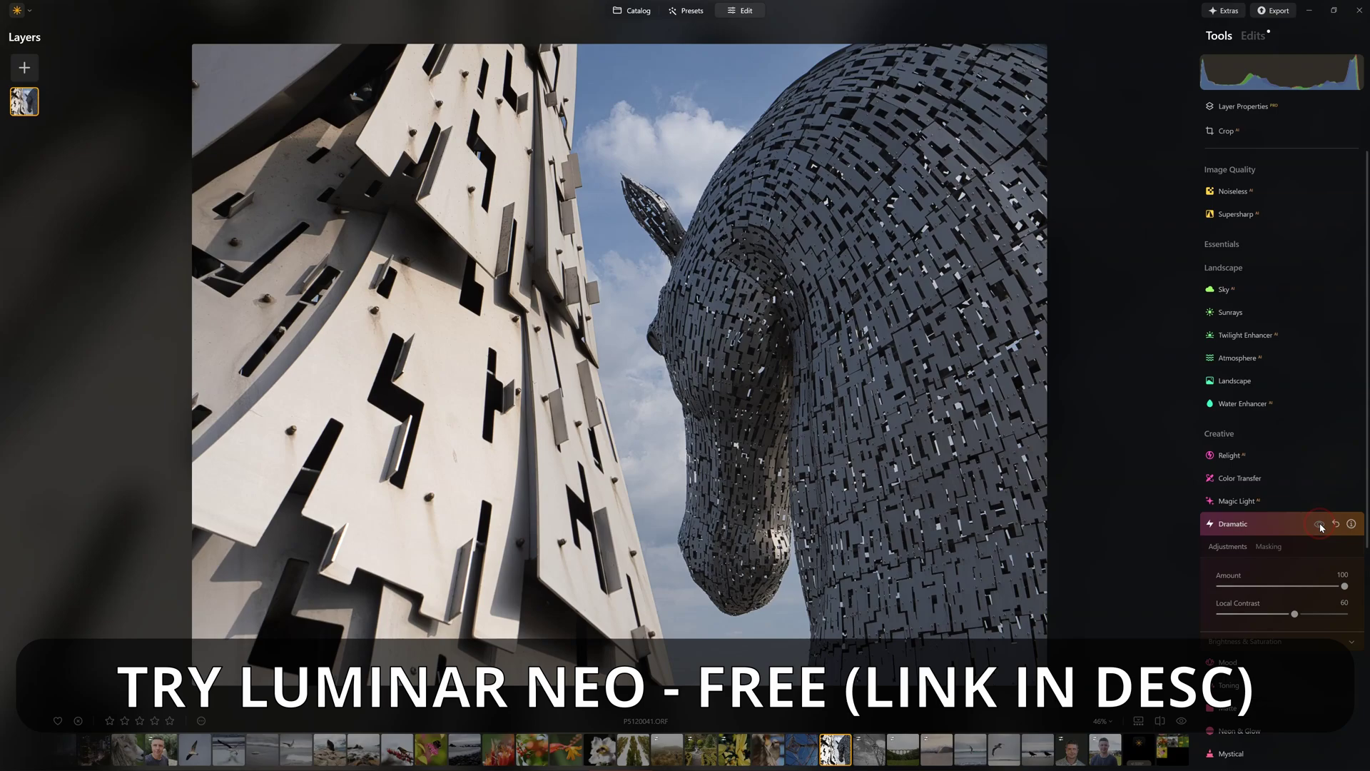
pyautogui.click(1319, 524)
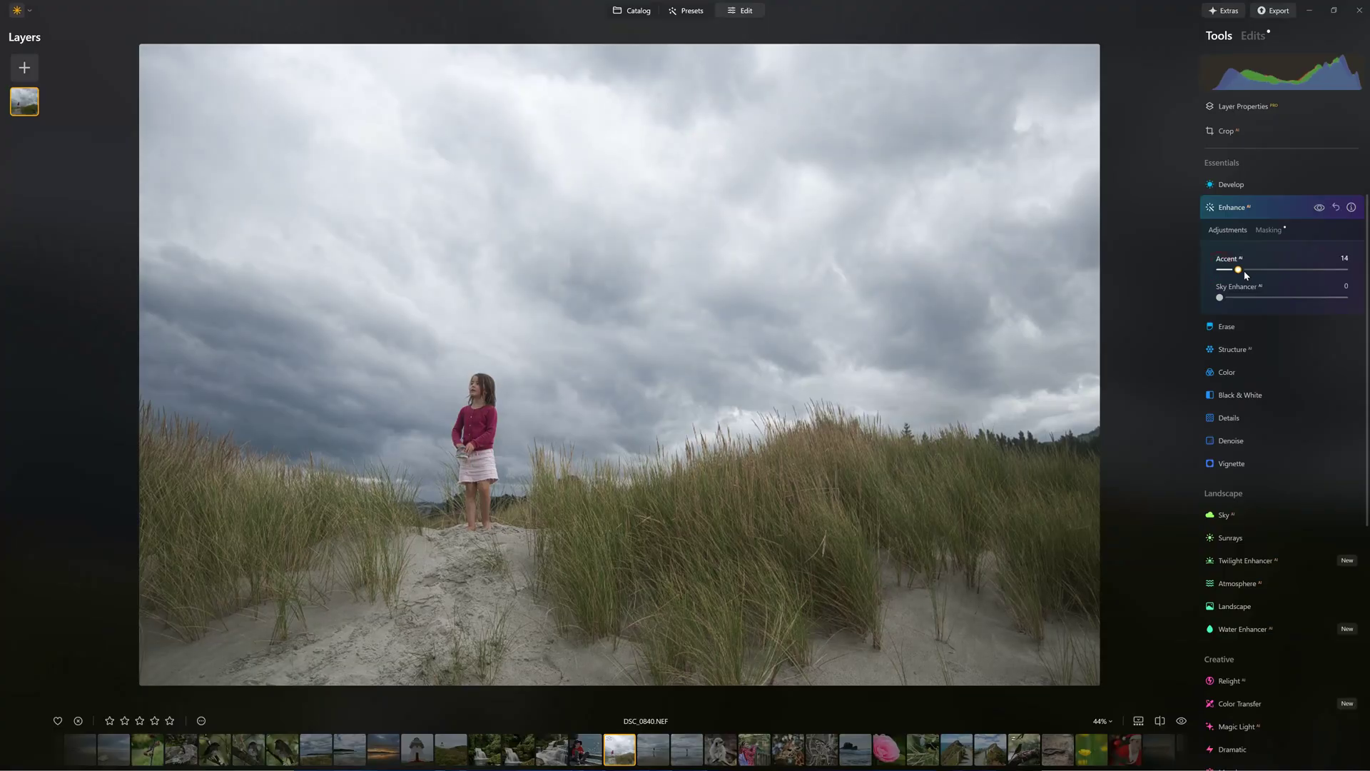
pyautogui.moveTo(1244, 269); pyautogui.dragTo(1299, 315)
# Step: Adjust Structure and Color, then darken the photo's edges with a vignette
pyautogui.click(1233, 348)
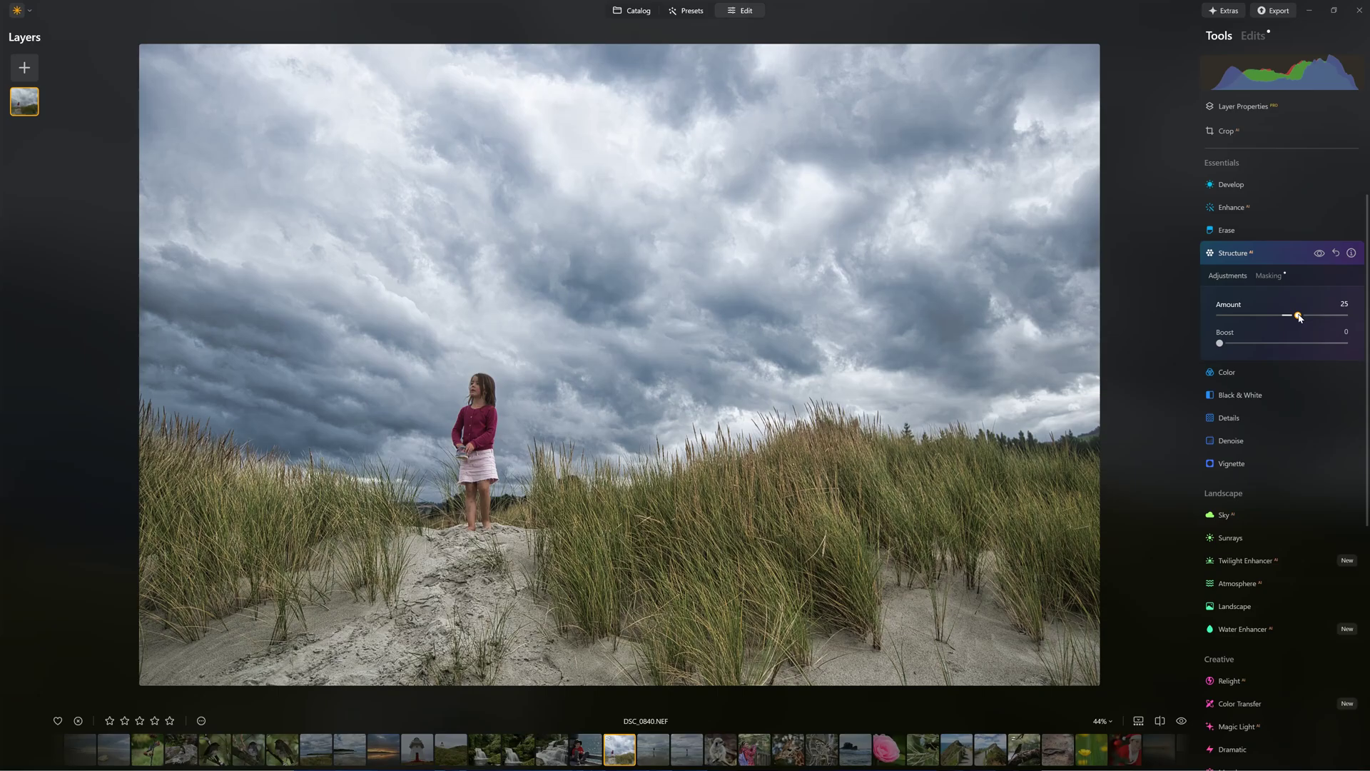
pyautogui.click(1229, 372)
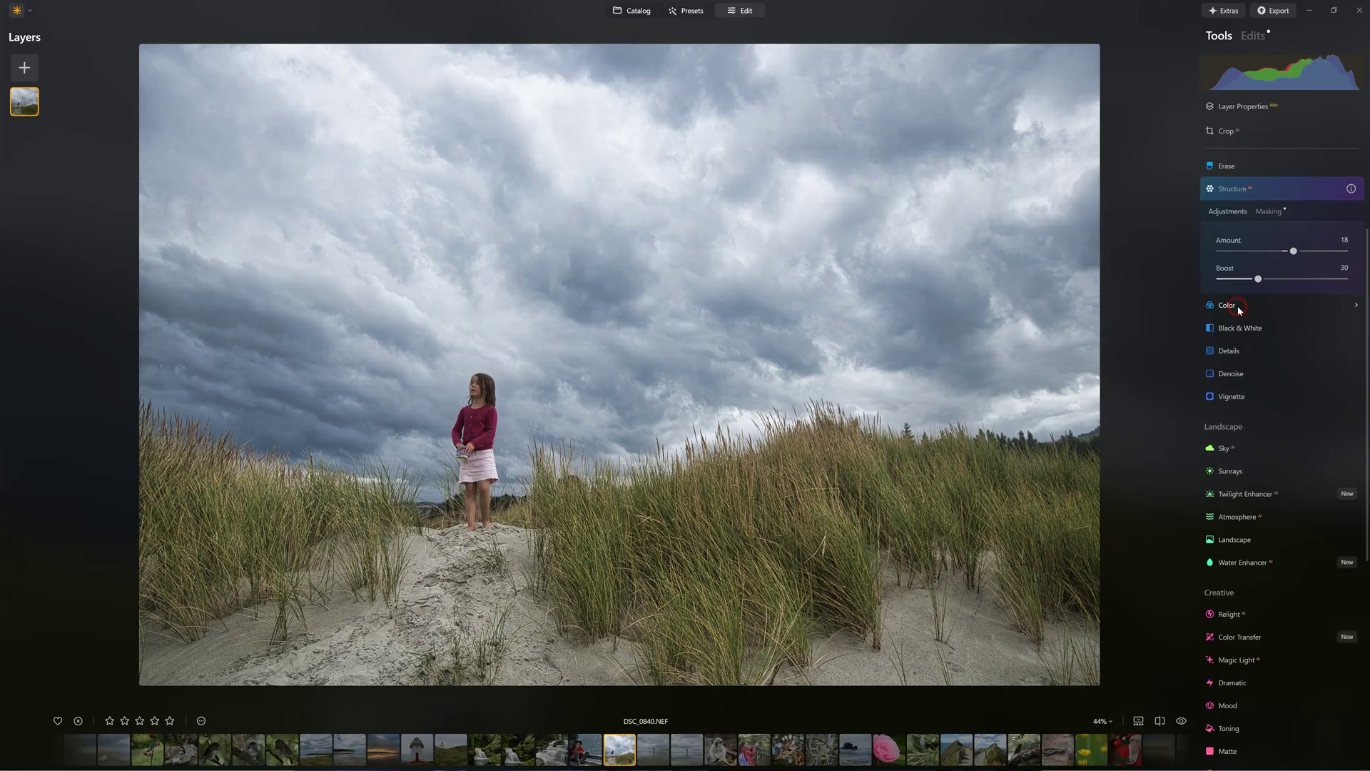
pyautogui.scroll(-1, 1256, 344)
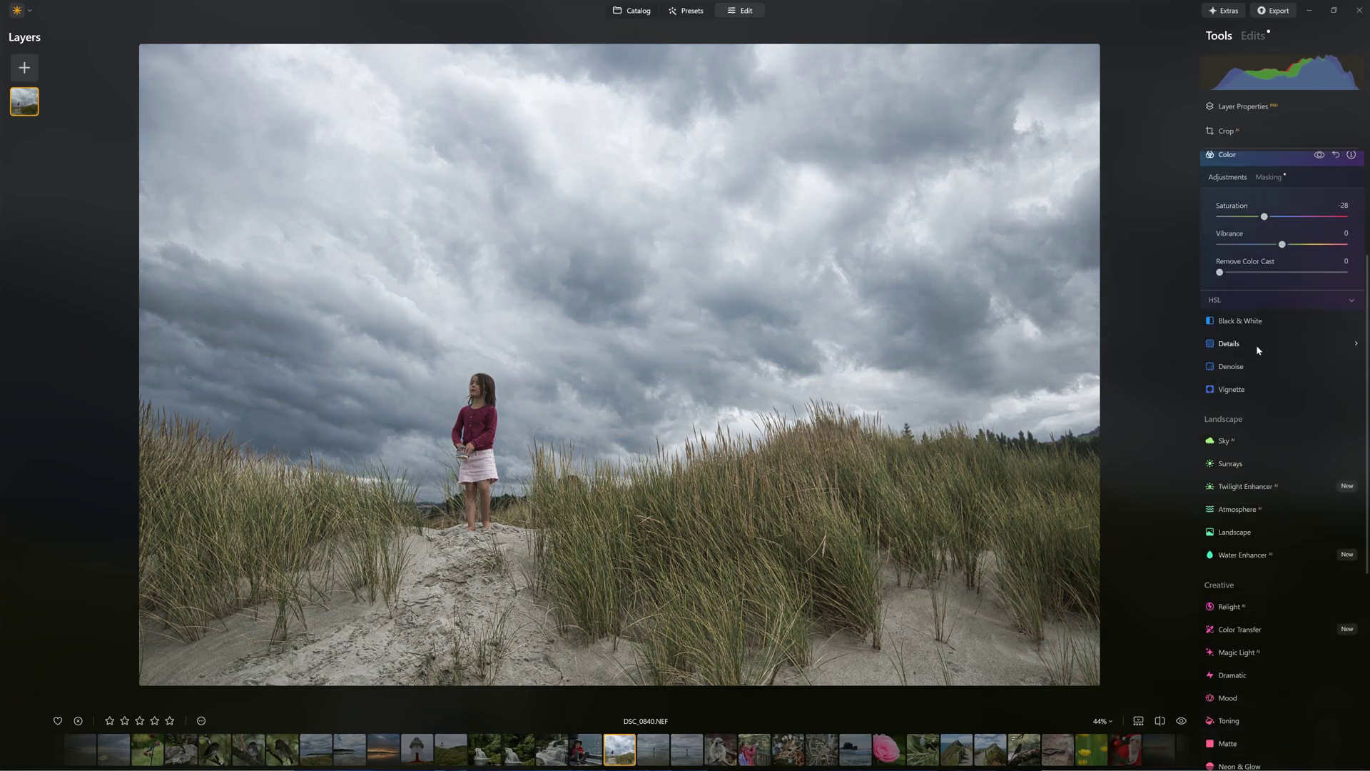
pyautogui.click(1240, 323)
pyautogui.moveTo(1282, 294); pyautogui.dragTo(1236, 299)
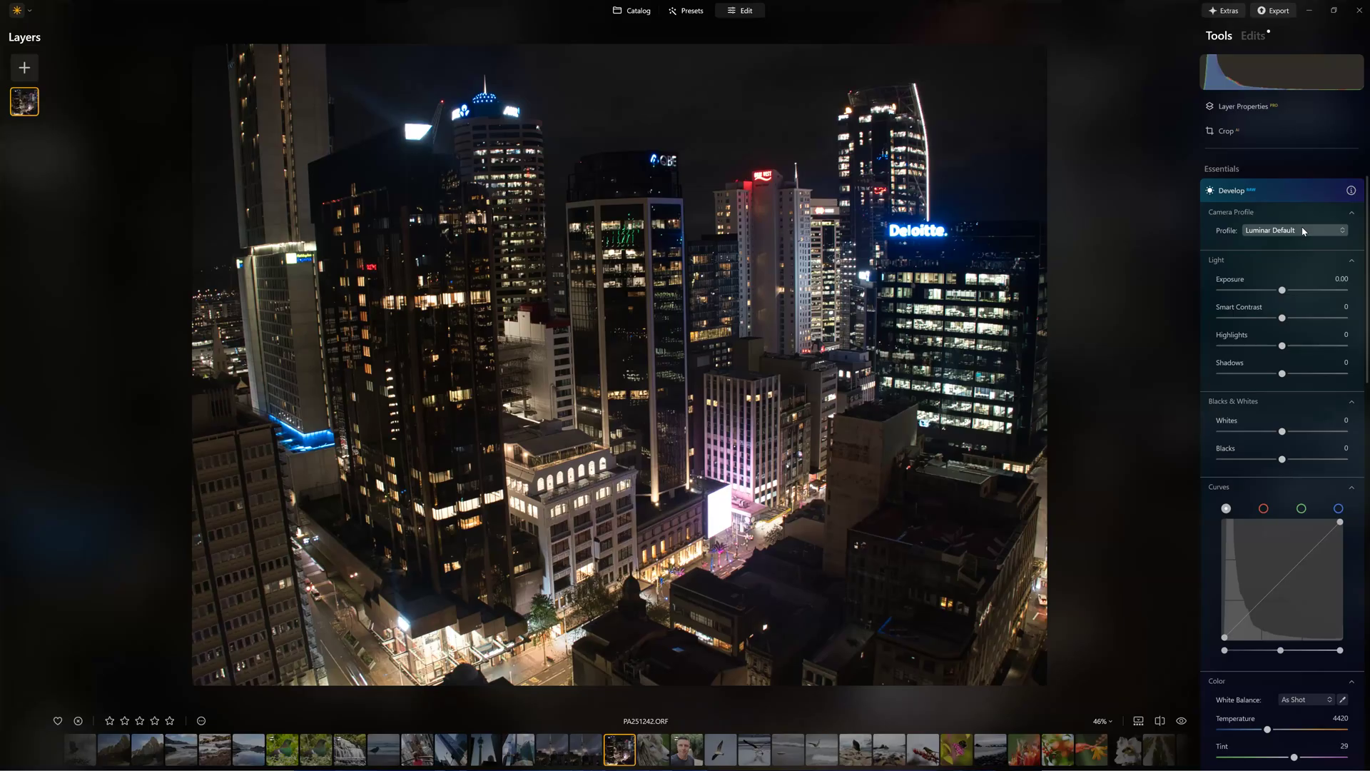
# Step: Brighten the city night photo: Exposure 1.48, lower Highlights, Blacks -24, lifted tone curve
pyautogui.click(1288, 231)
pyautogui.moveTo(1282, 290); pyautogui.dragTo(1300, 292)
pyautogui.moveTo(1282, 346); pyautogui.dragTo(1295, 375)
pyautogui.moveTo(1282, 459); pyautogui.dragTo(1268, 459)
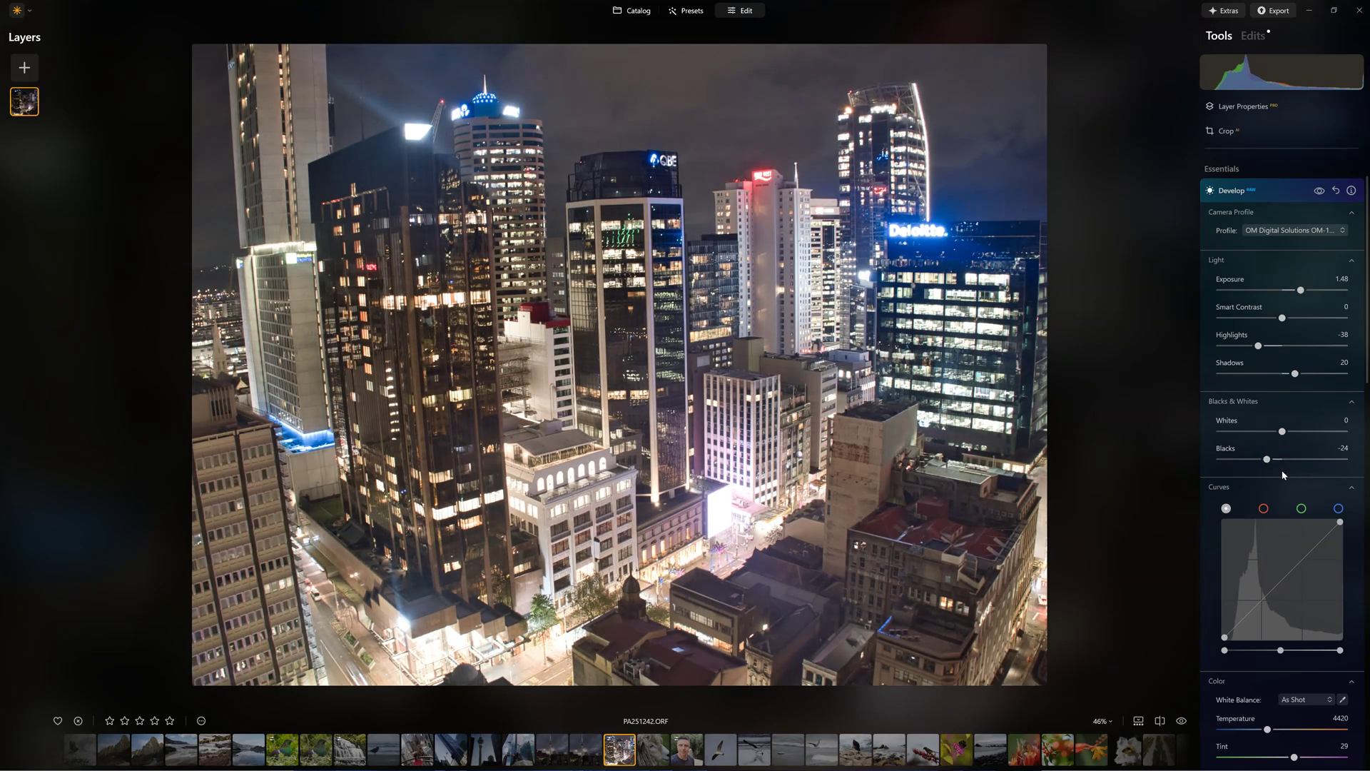
pyautogui.moveTo(1285, 574); pyautogui.dragTo(1284, 569)
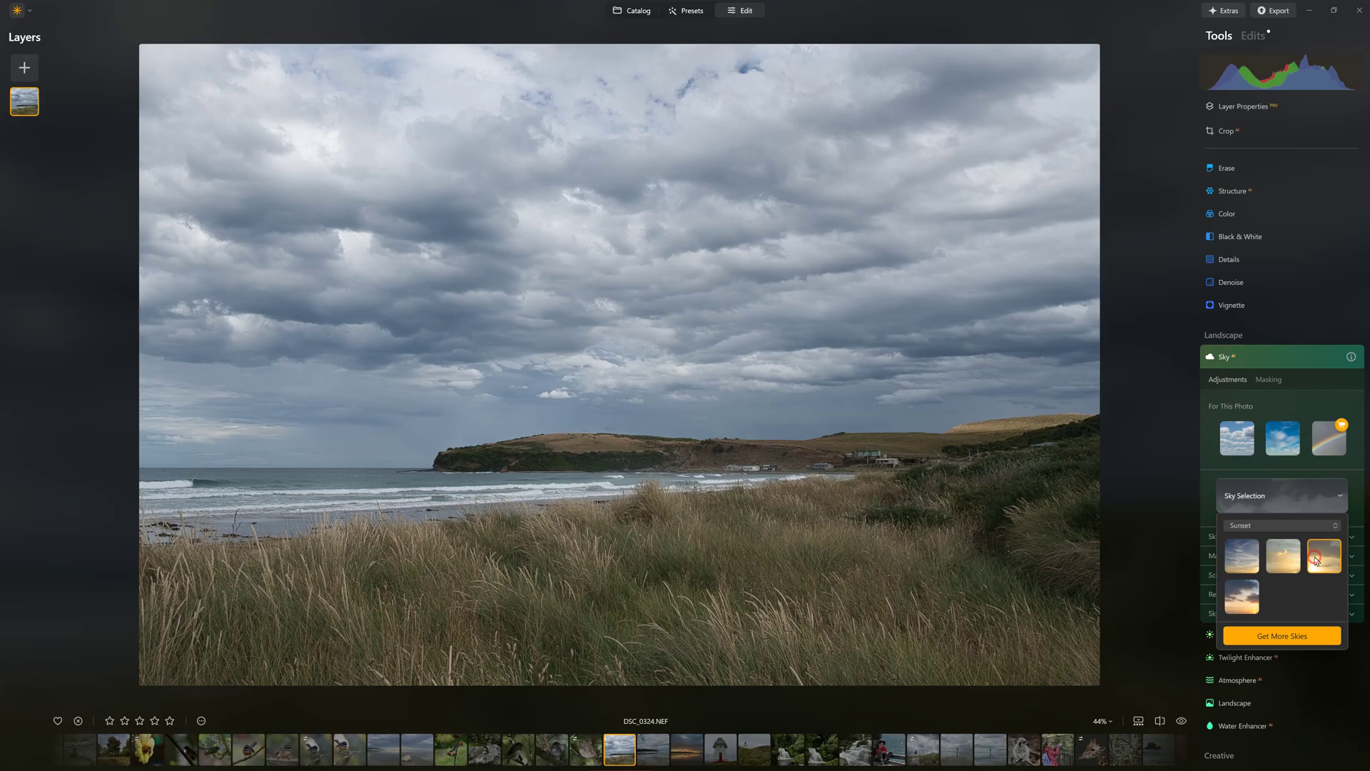
# Step: Give the beach photo the Sunset 3 sky, expand Mask Refinement, and hide Portrait Bokeh
pyautogui.click(1316, 559)
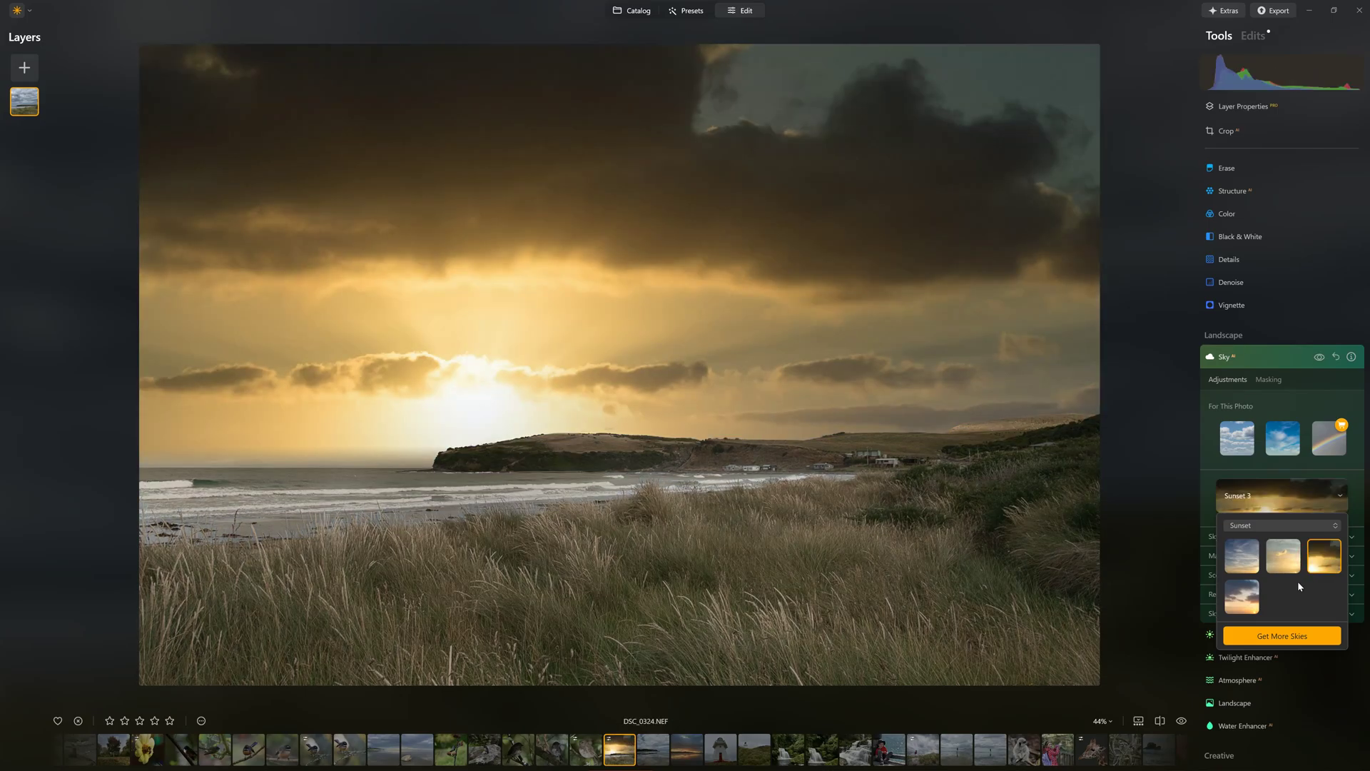
pyautogui.click(1178, 596)
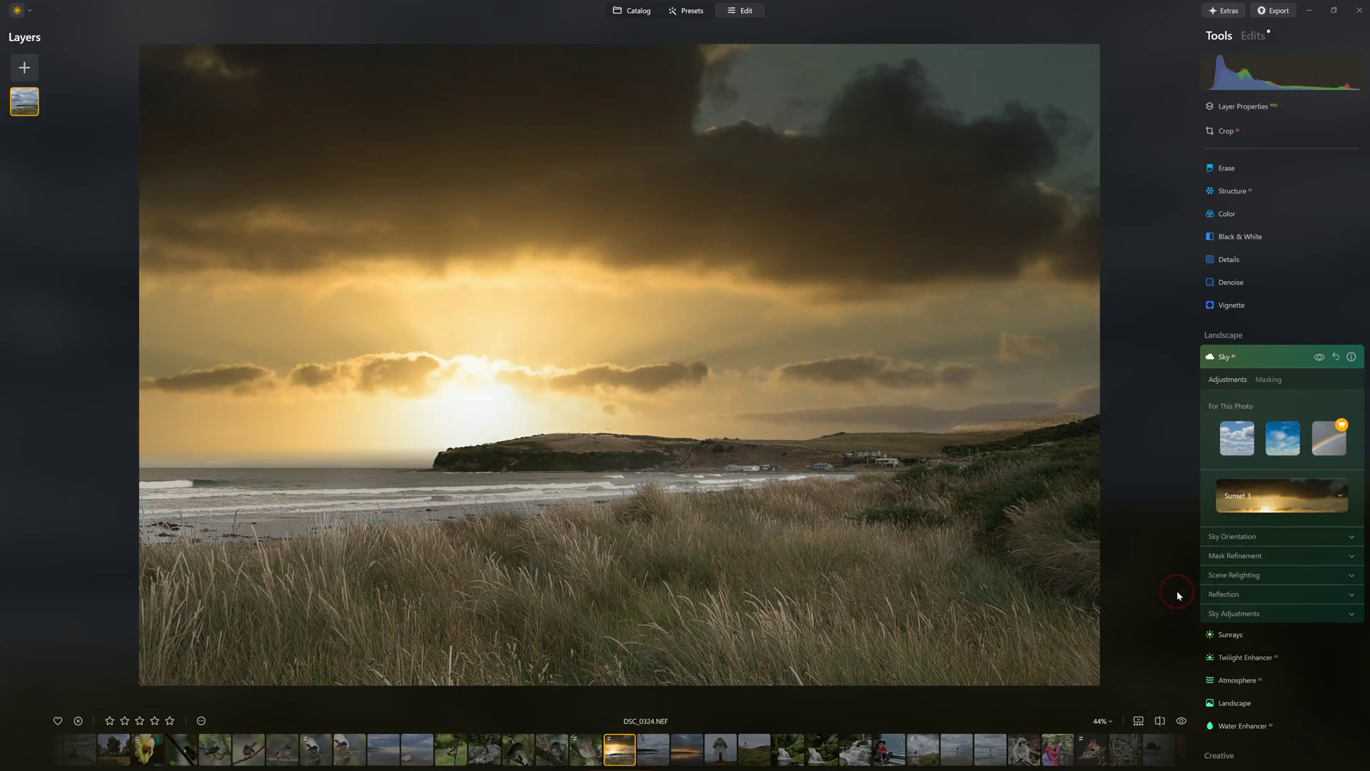
pyautogui.click(1238, 557)
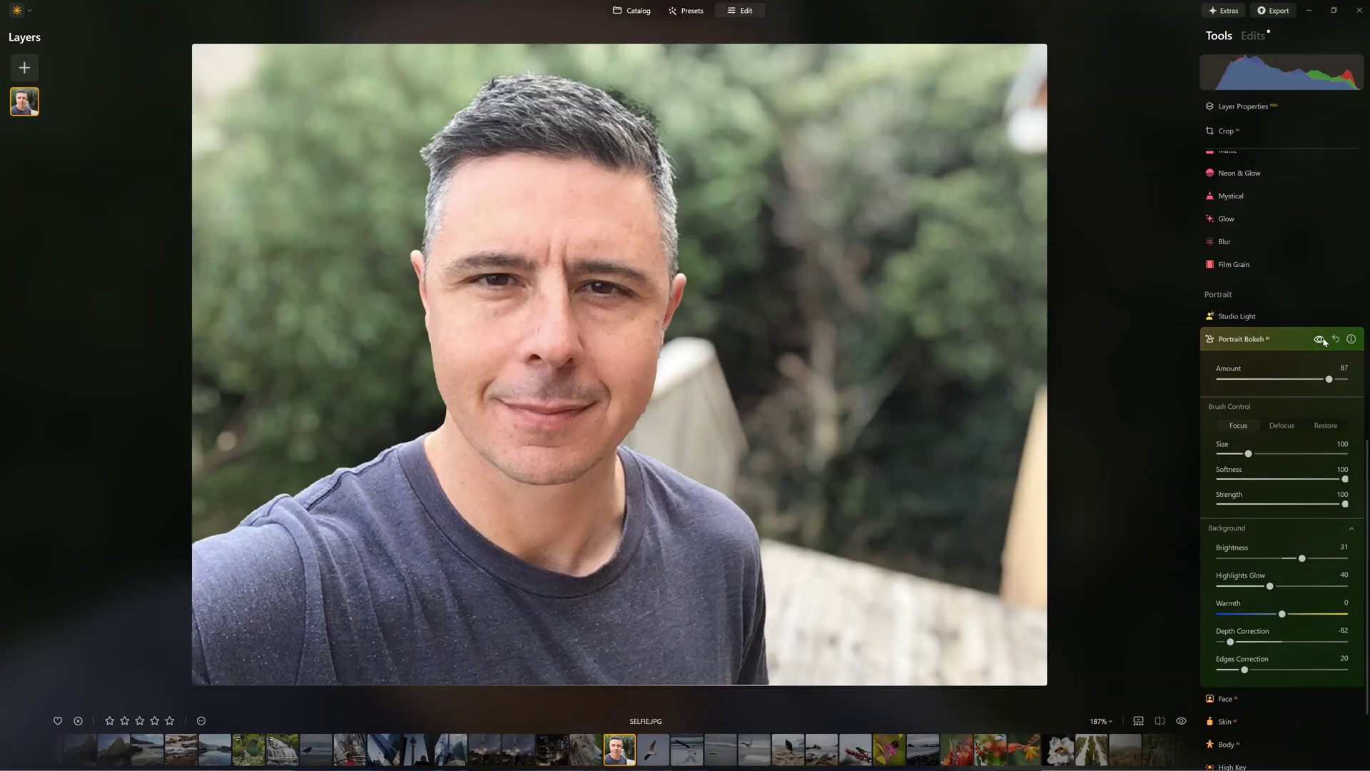
pyautogui.click(1320, 340)
# Step: Restore Portrait Bokeh, then relight the man with Brightness Near 74 and Depth 40, comparing results
pyautogui.click(1319, 339)
pyautogui.click(1236, 339)
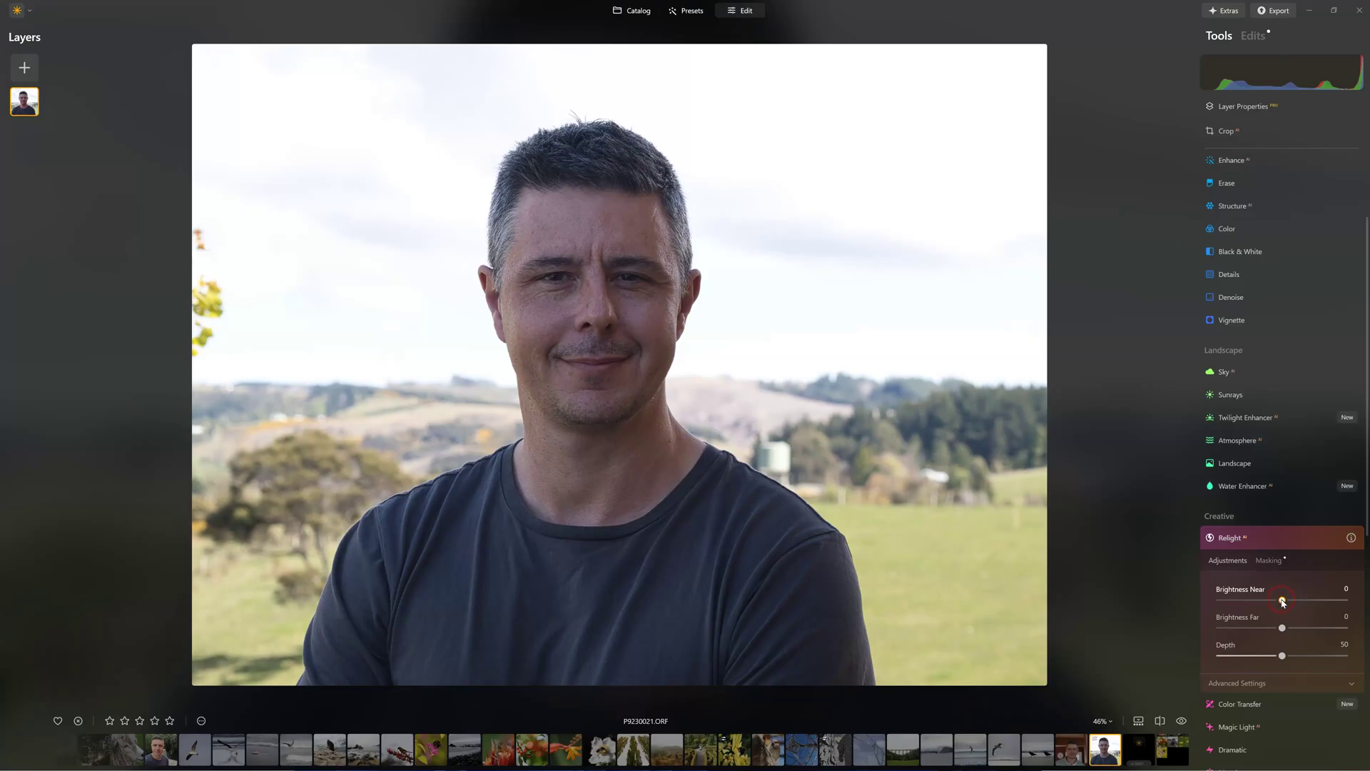
pyautogui.moveTo(1281, 599); pyautogui.dragTo(1366, 607)
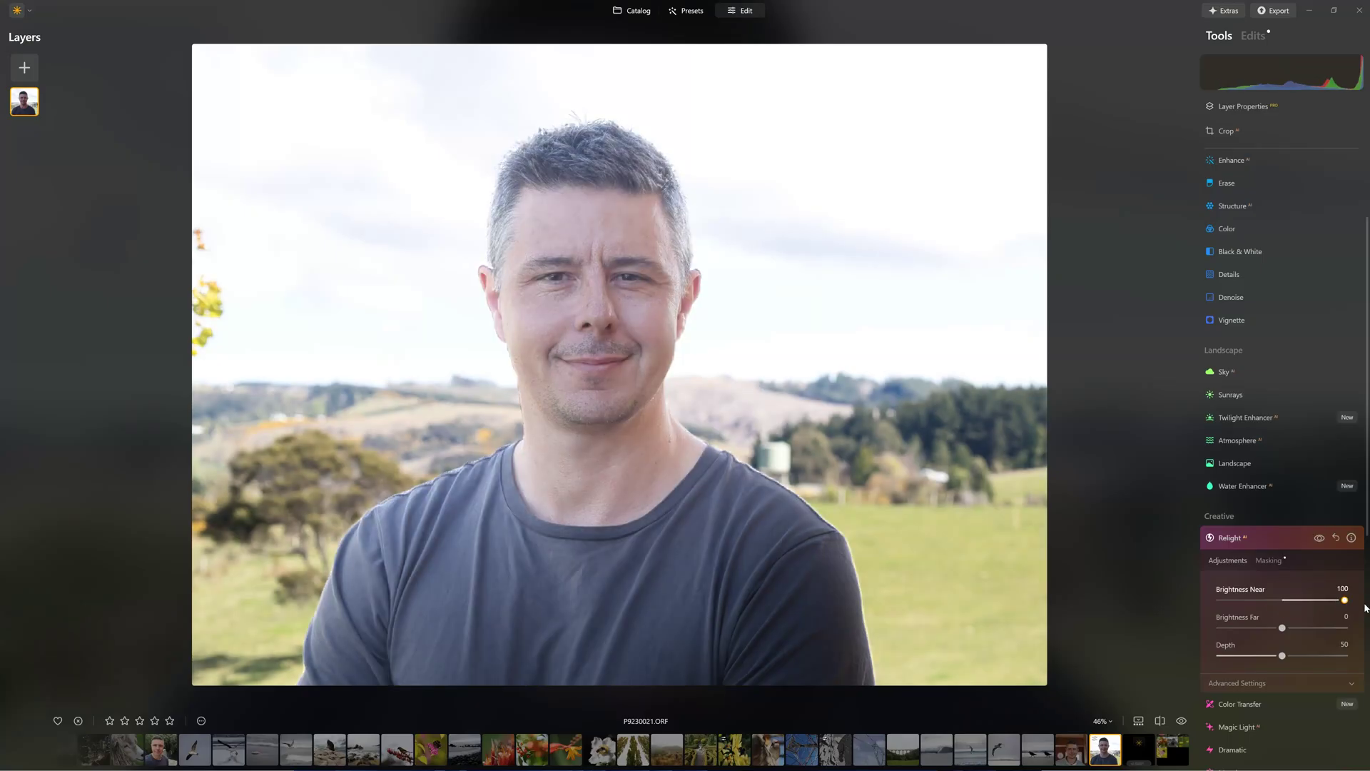
pyautogui.moveTo(1283, 655); pyautogui.dragTo(1271, 657)
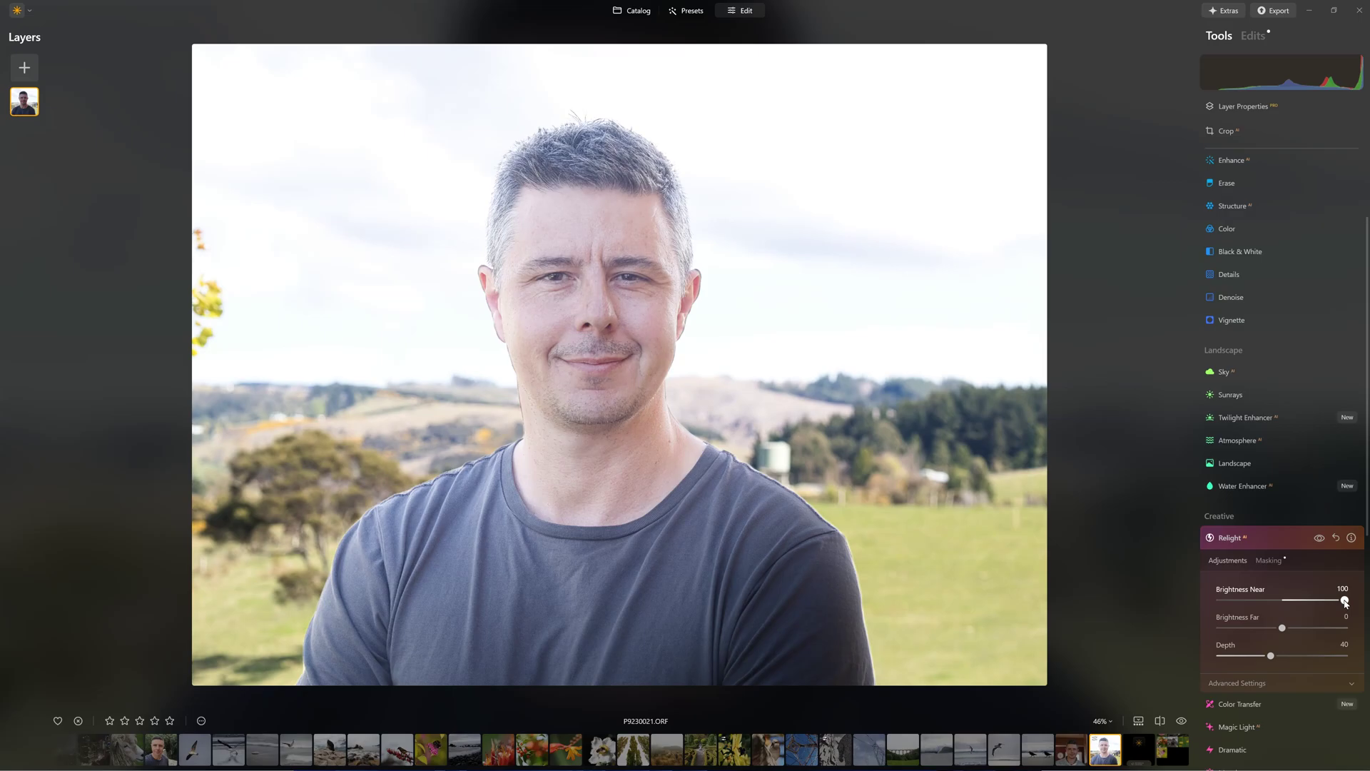
pyautogui.moveTo(1344, 601); pyautogui.dragTo(1256, 632)
pyautogui.click(1319, 539)
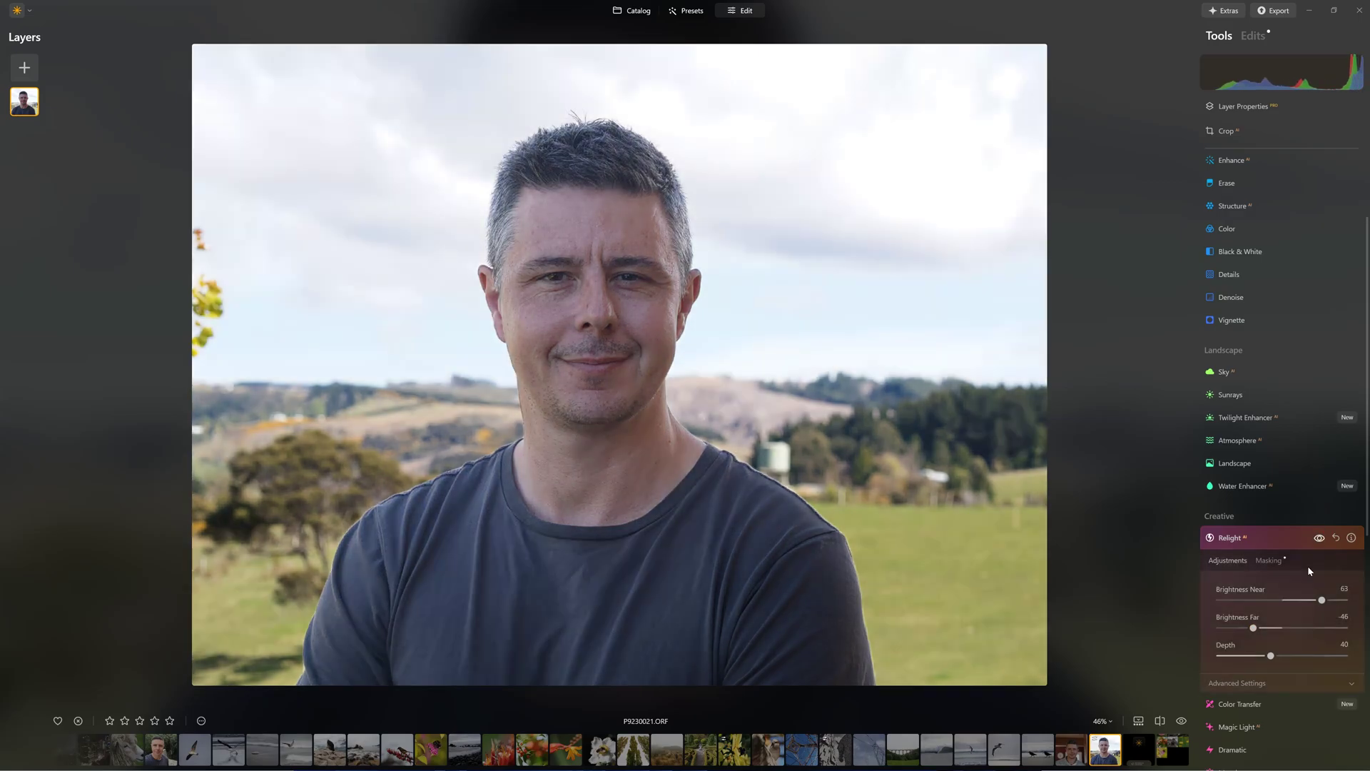
pyautogui.moveTo(1322, 601); pyautogui.dragTo(1331, 602)
pyautogui.click(1319, 538)
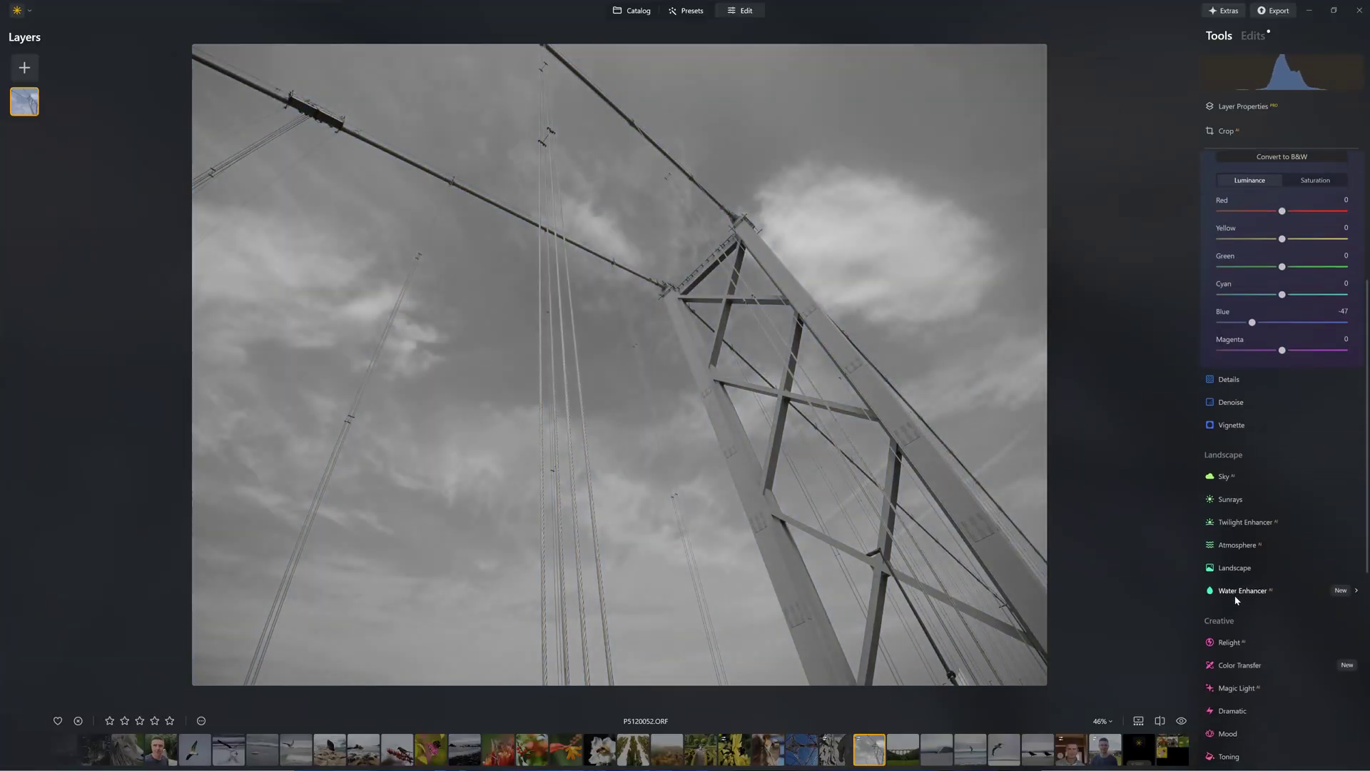
# Step: Set Structure amount to 22 and a -61 vignette on the black-and-white bridge photo
pyautogui.moveTo(1292, 349); pyautogui.dragTo(1300, 349)
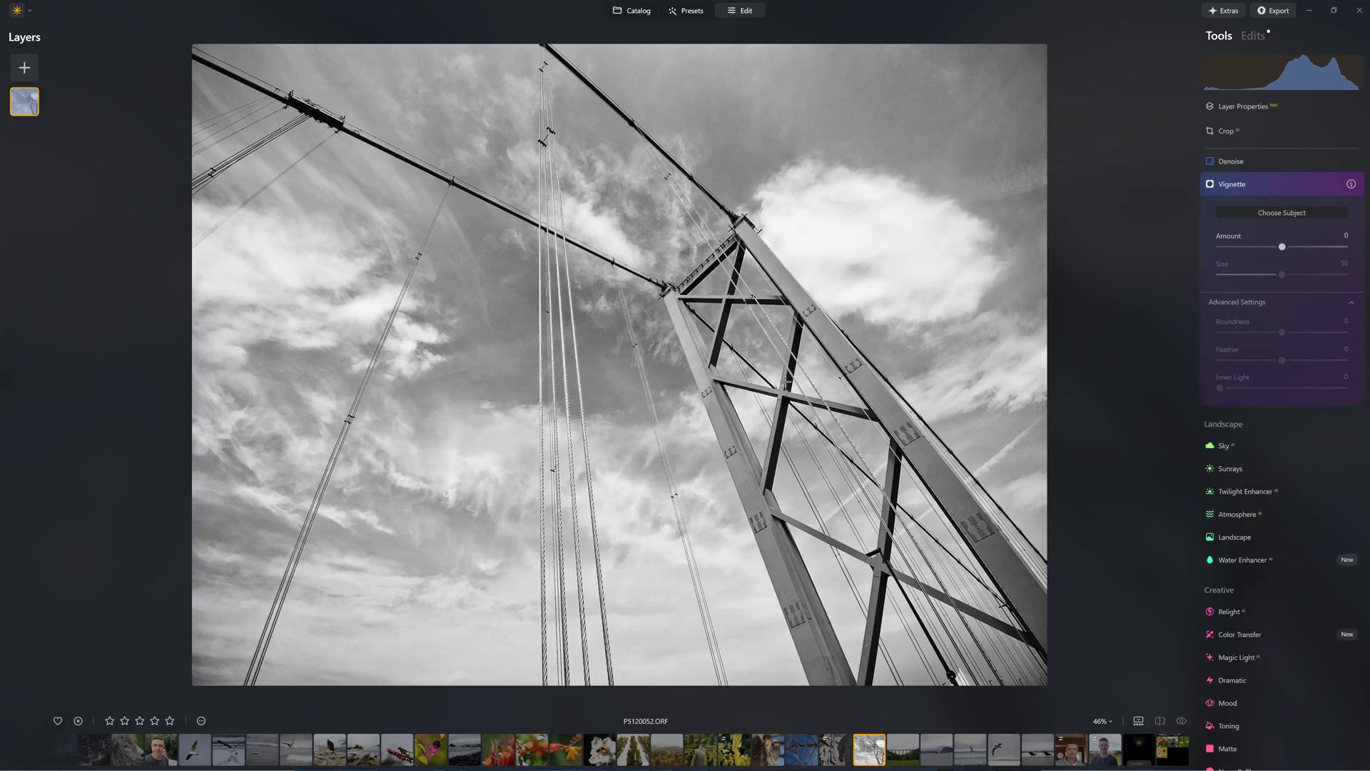
pyautogui.moveTo(1283, 246); pyautogui.dragTo(1244, 246)
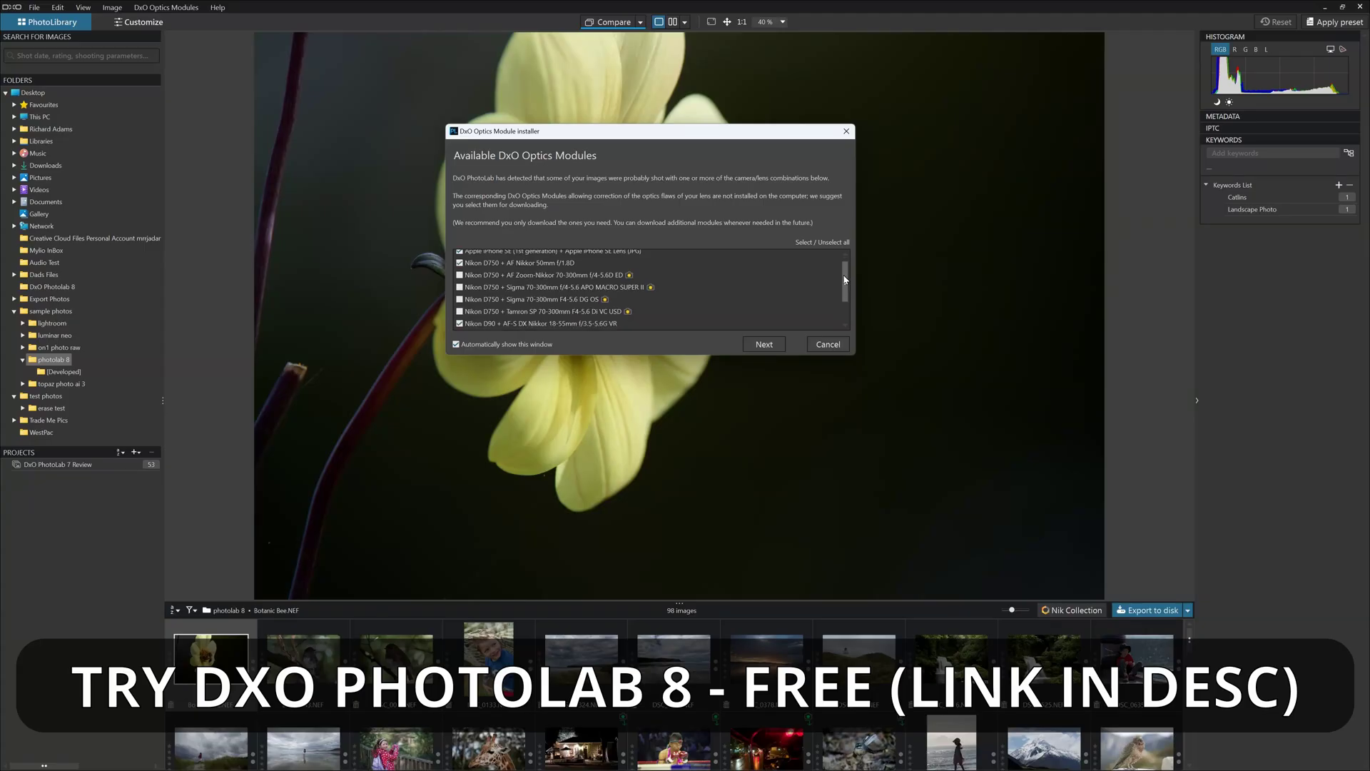
# Step: Review the checked optics modules and start downloading and installing them
pyautogui.moveTo(845, 284); pyautogui.dragTo(847, 299)
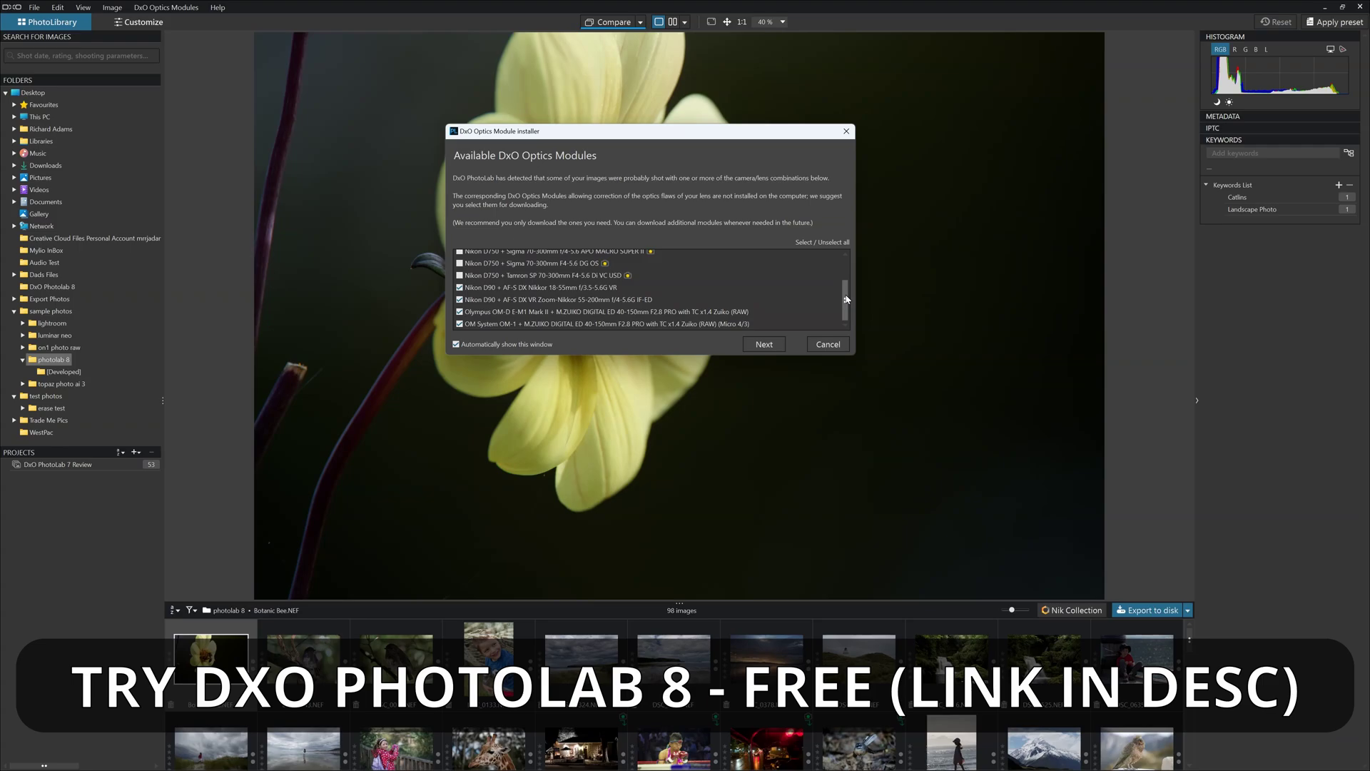
pyautogui.click(763, 346)
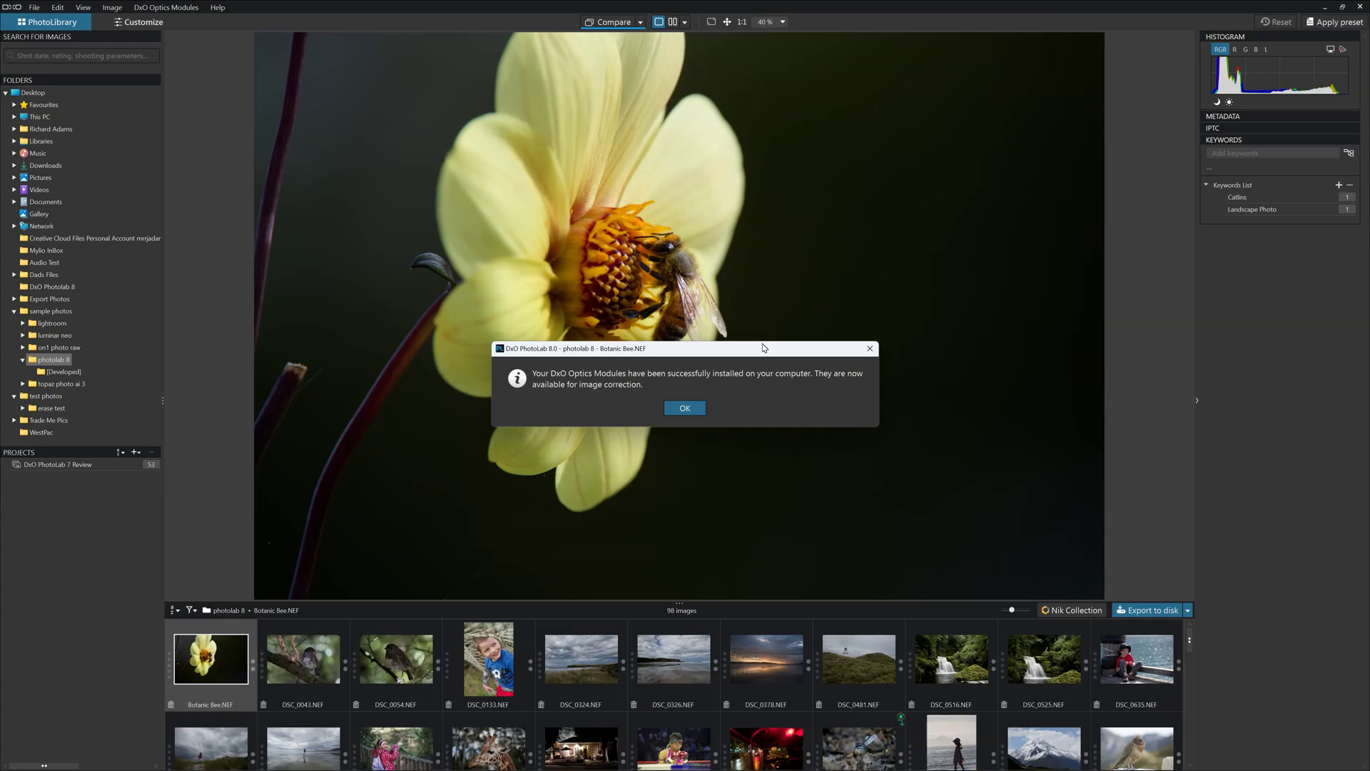
# Step: Dismiss the installation message and turn on DxO Smart Lighting with raised intensity
pyautogui.click(687, 410)
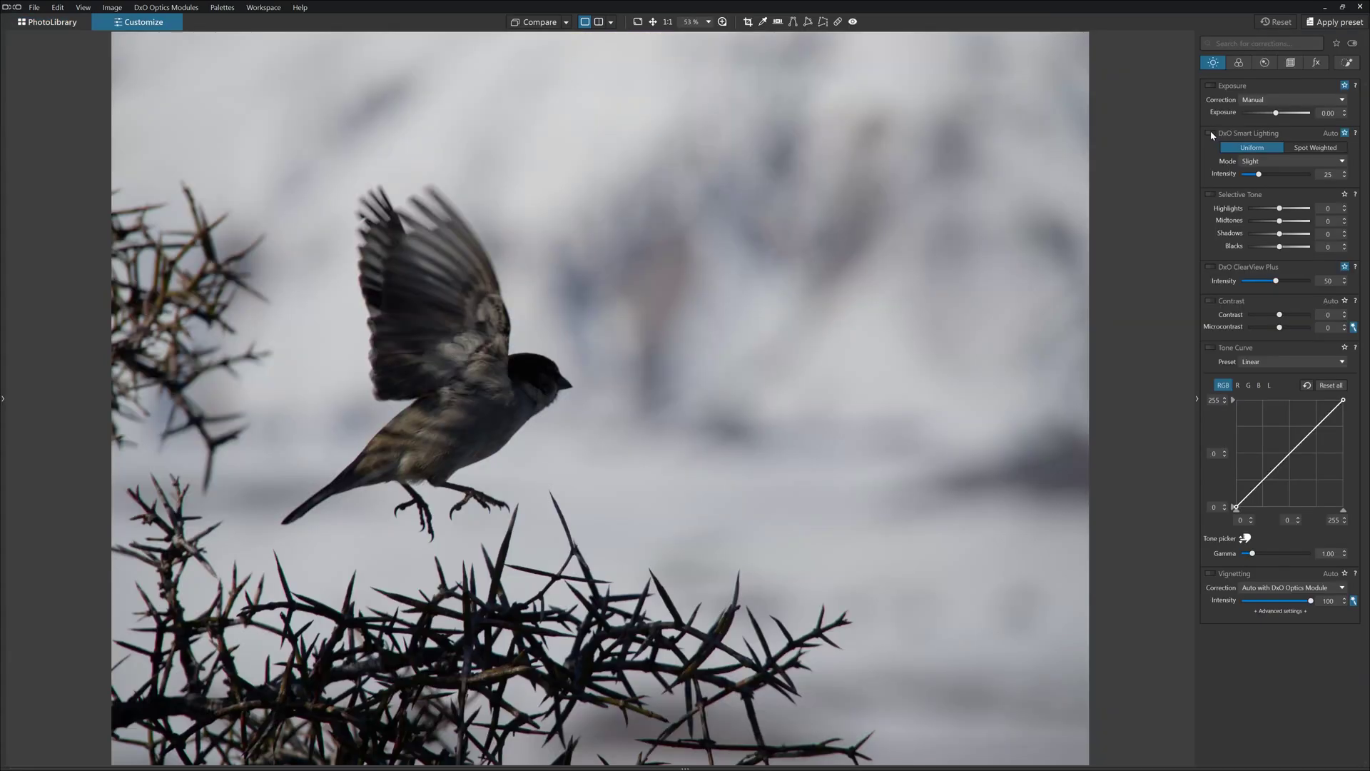
pyautogui.click(1209, 134)
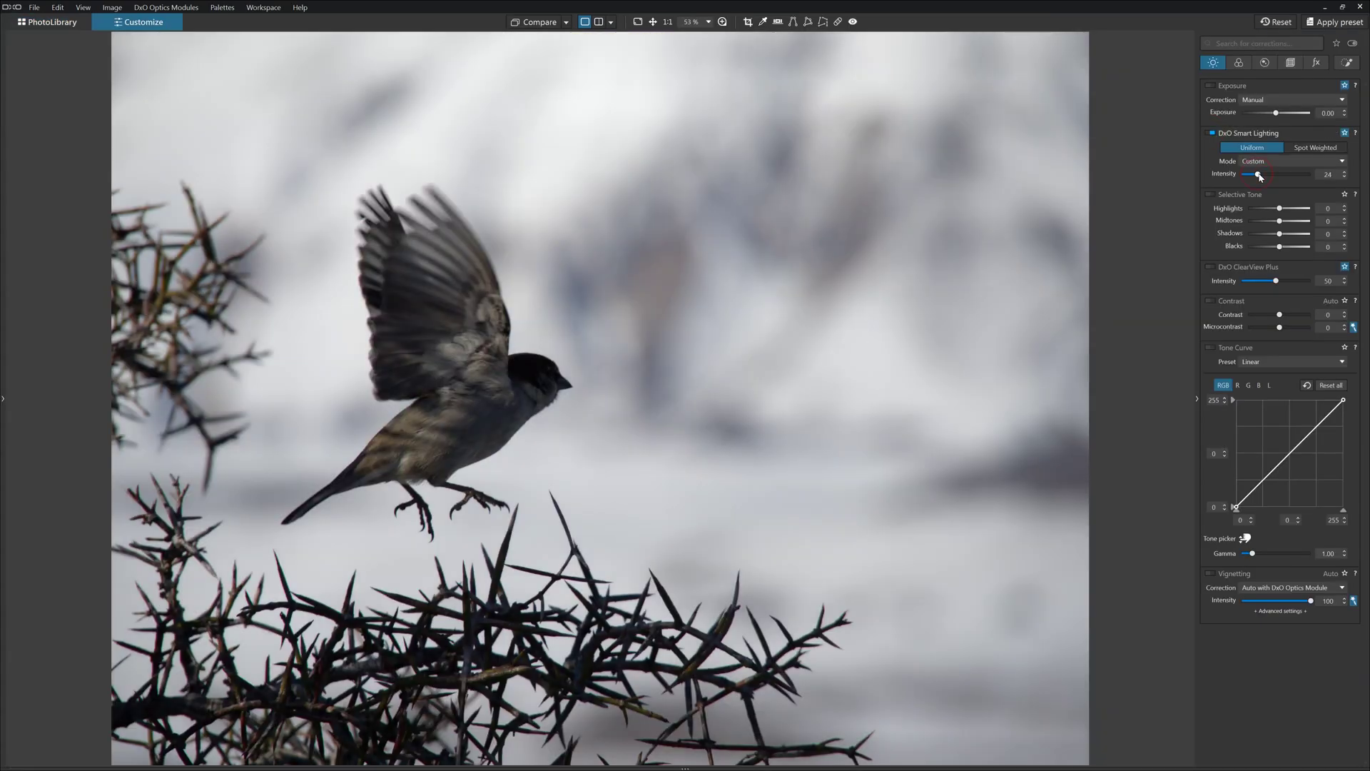
pyautogui.moveTo(1281, 176); pyautogui.dragTo(1250, 174)
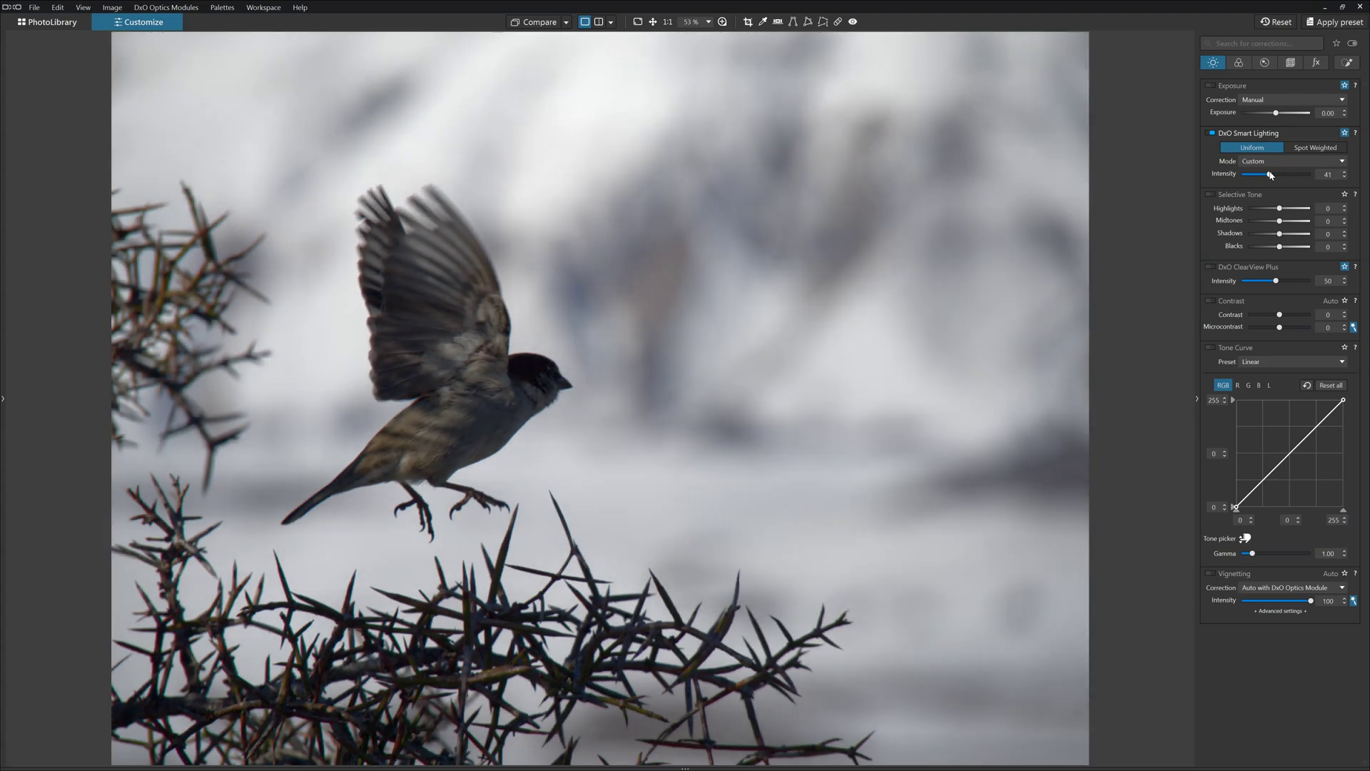
# Step: Switch Smart Lighting to Spot Weighted on the bird's body with intensity about 85
pyautogui.click(1311, 148)
pyautogui.click(1246, 163)
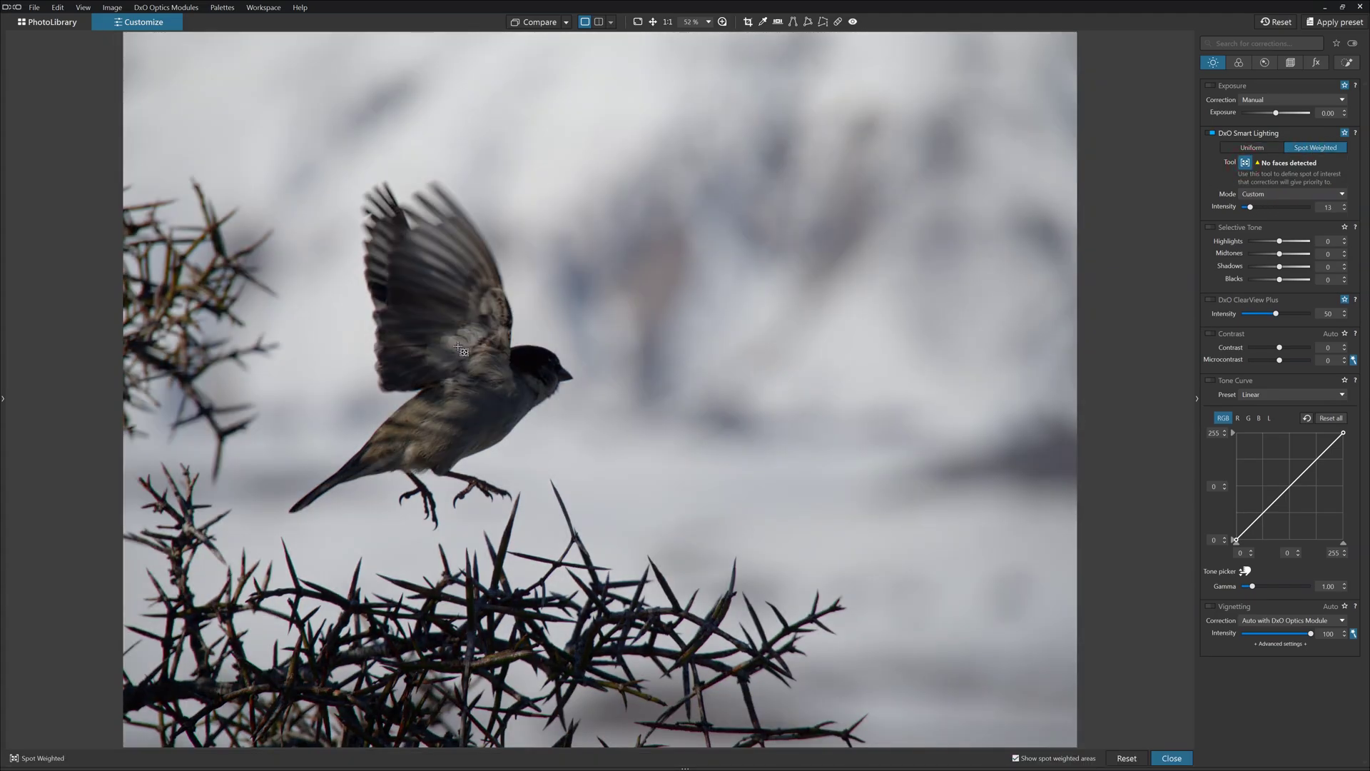
pyautogui.moveTo(515, 411); pyautogui.dragTo(515, 411)
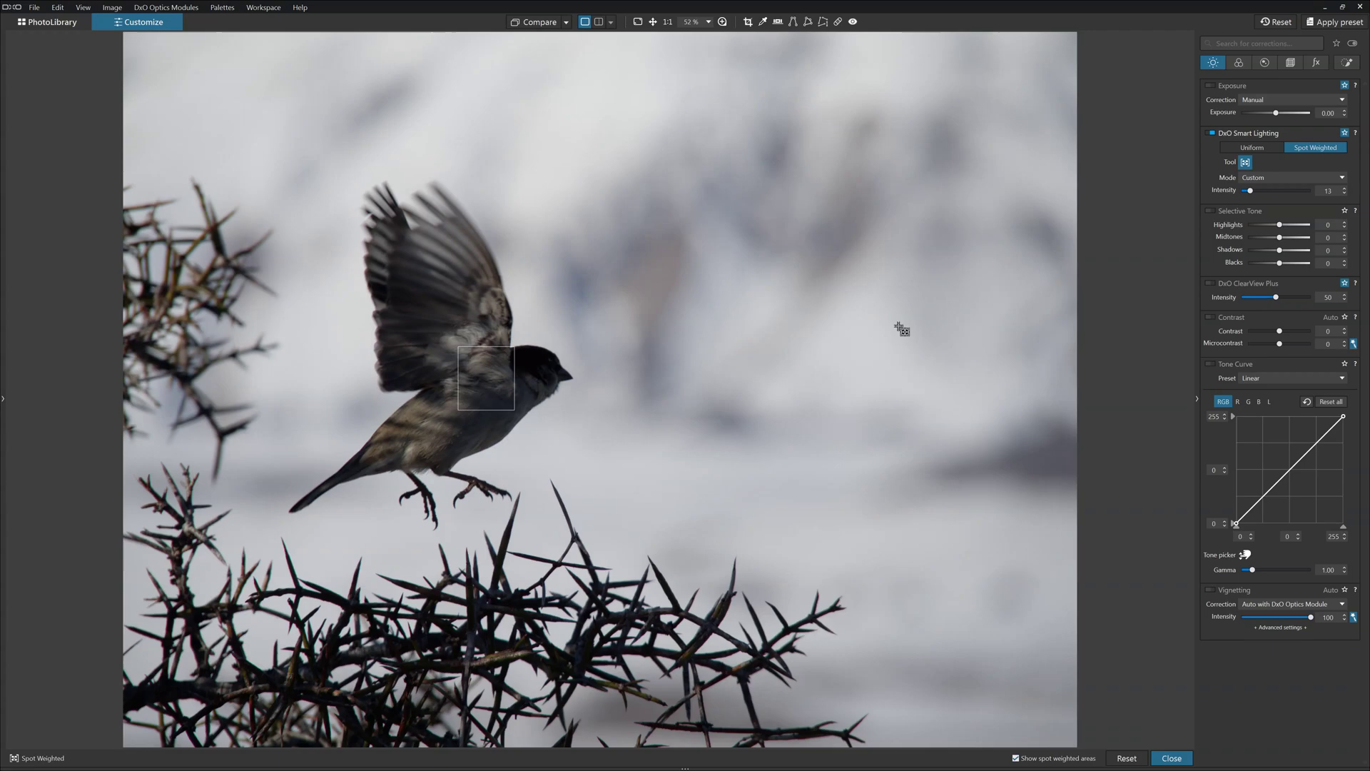
pyautogui.moveTo(1252, 191); pyautogui.dragTo(1256, 191)
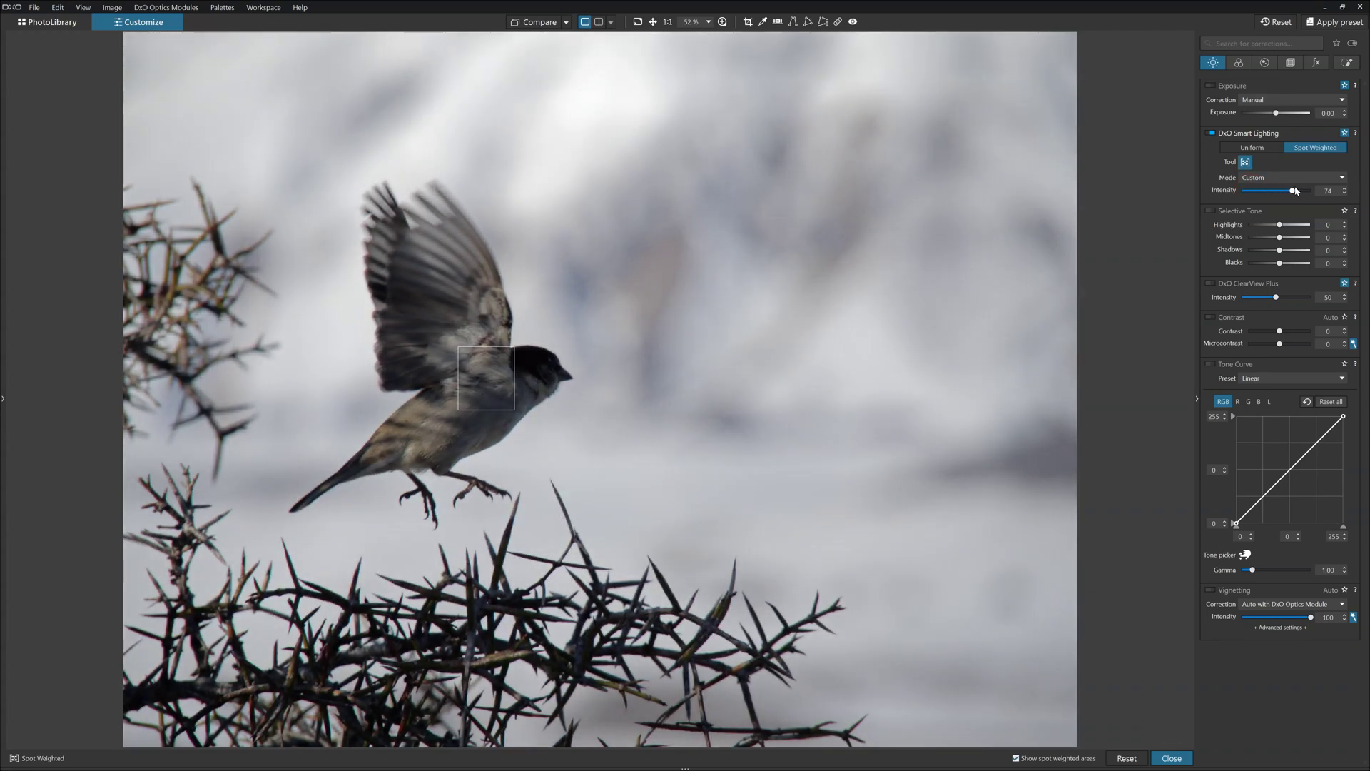
pyautogui.moveTo(1295, 191); pyautogui.dragTo(1294, 193)
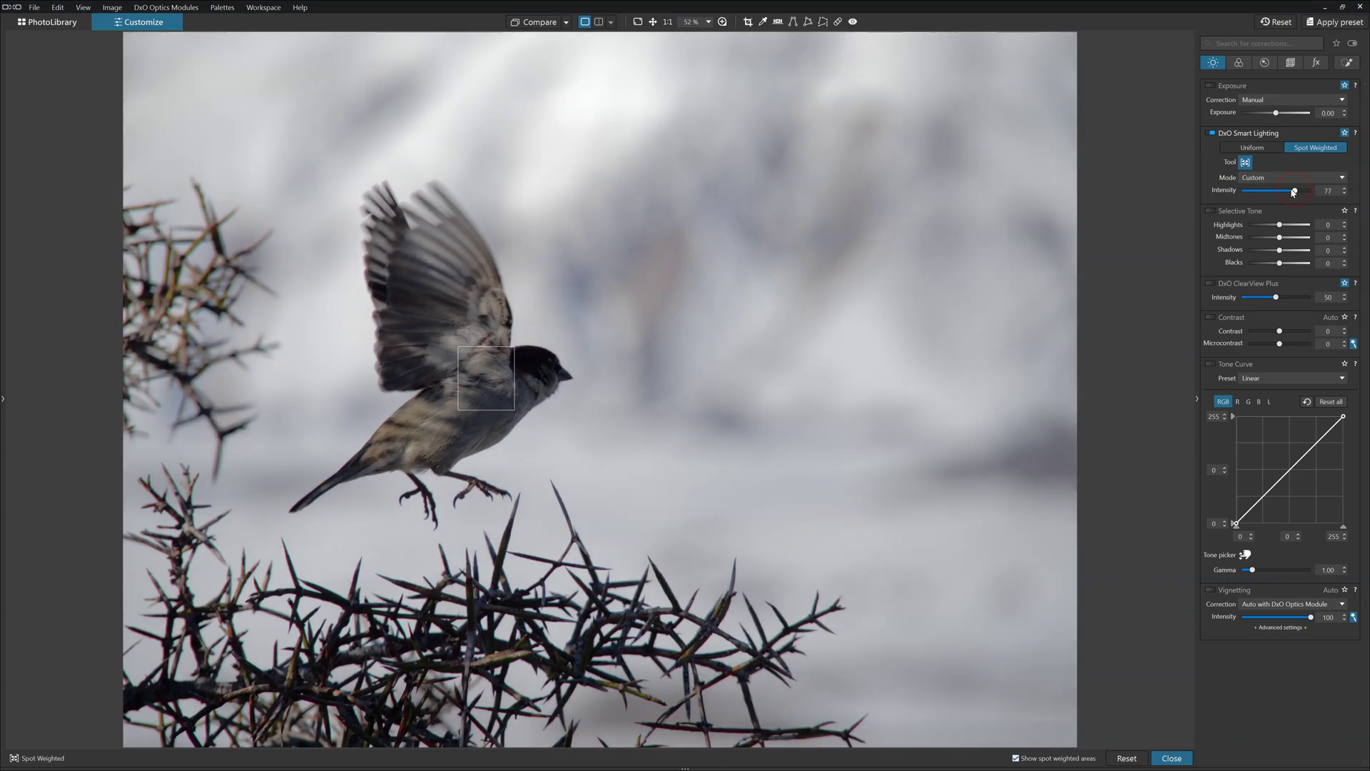
pyautogui.click(1246, 162)
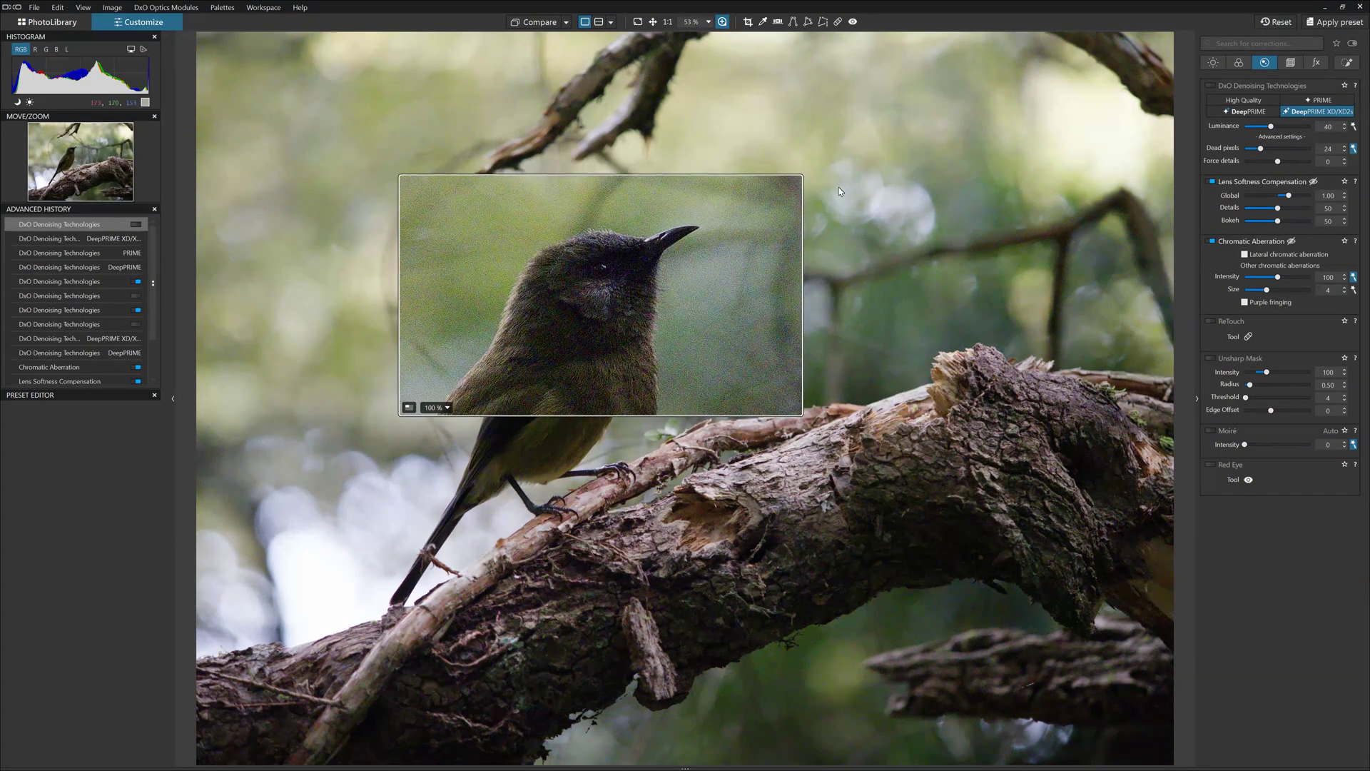
# Step: Enable DeepPRIME XD denoising in the Detail palette for the dark bird photo
pyautogui.click(1210, 86)
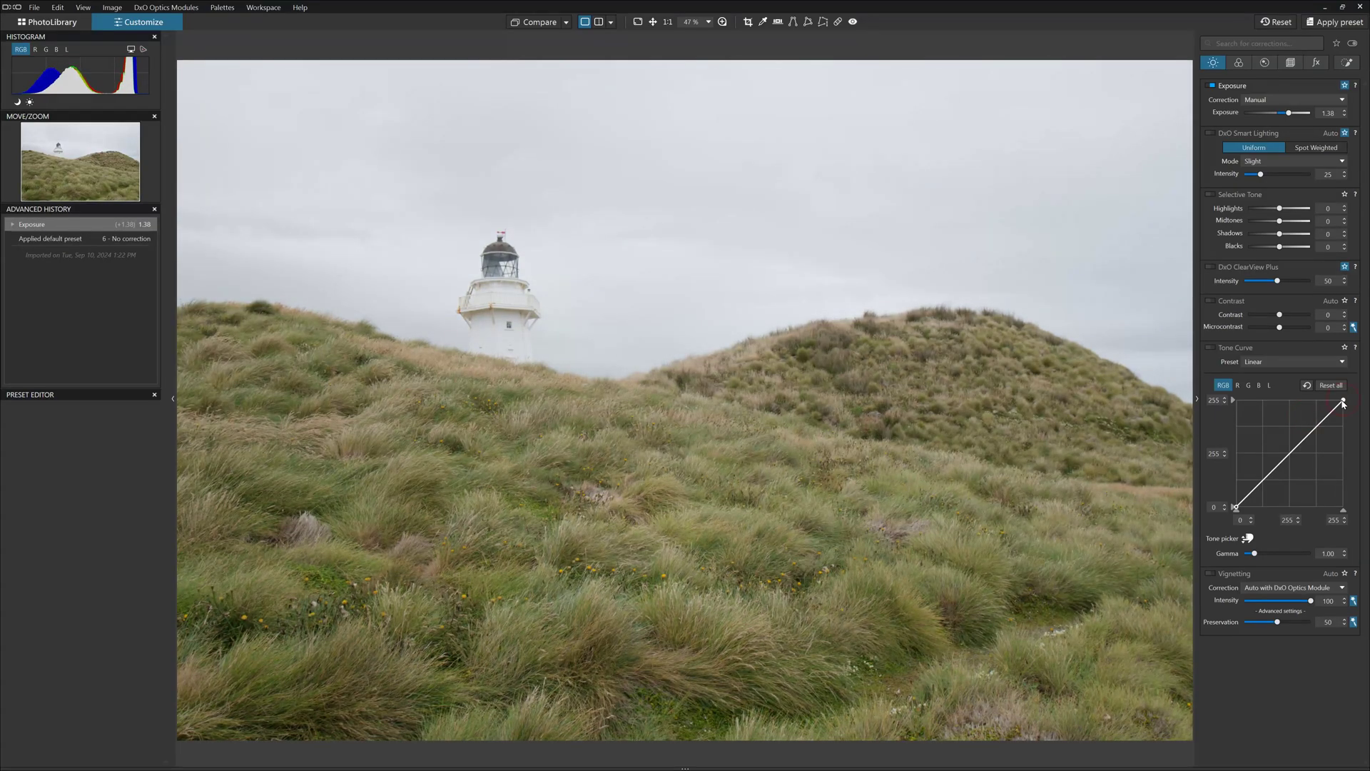
# Step: Set the tone curve endpoints to 20 and 237 and enable ClearView Plus at 37
pyautogui.moveTo(1344, 402); pyautogui.dragTo(1336, 400)
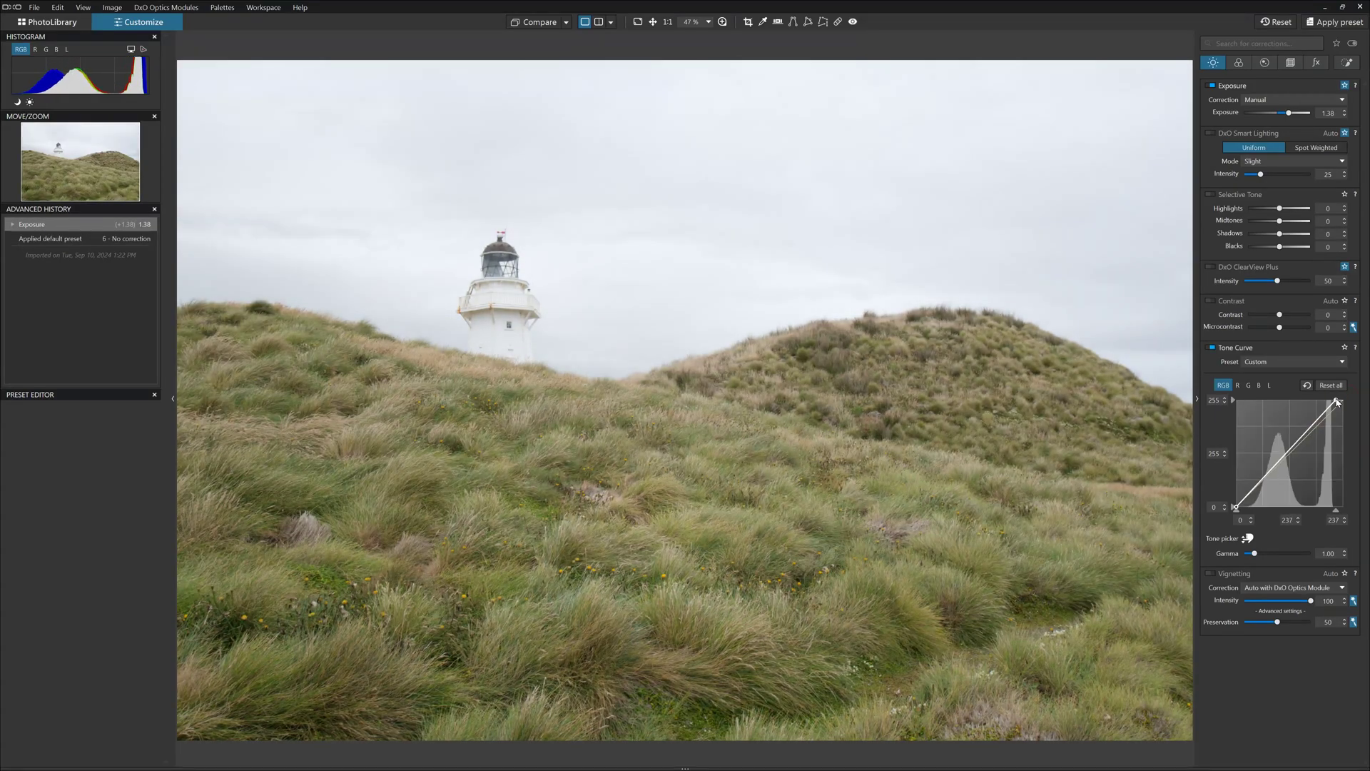
pyautogui.moveTo(1236, 508); pyautogui.dragTo(1244, 509)
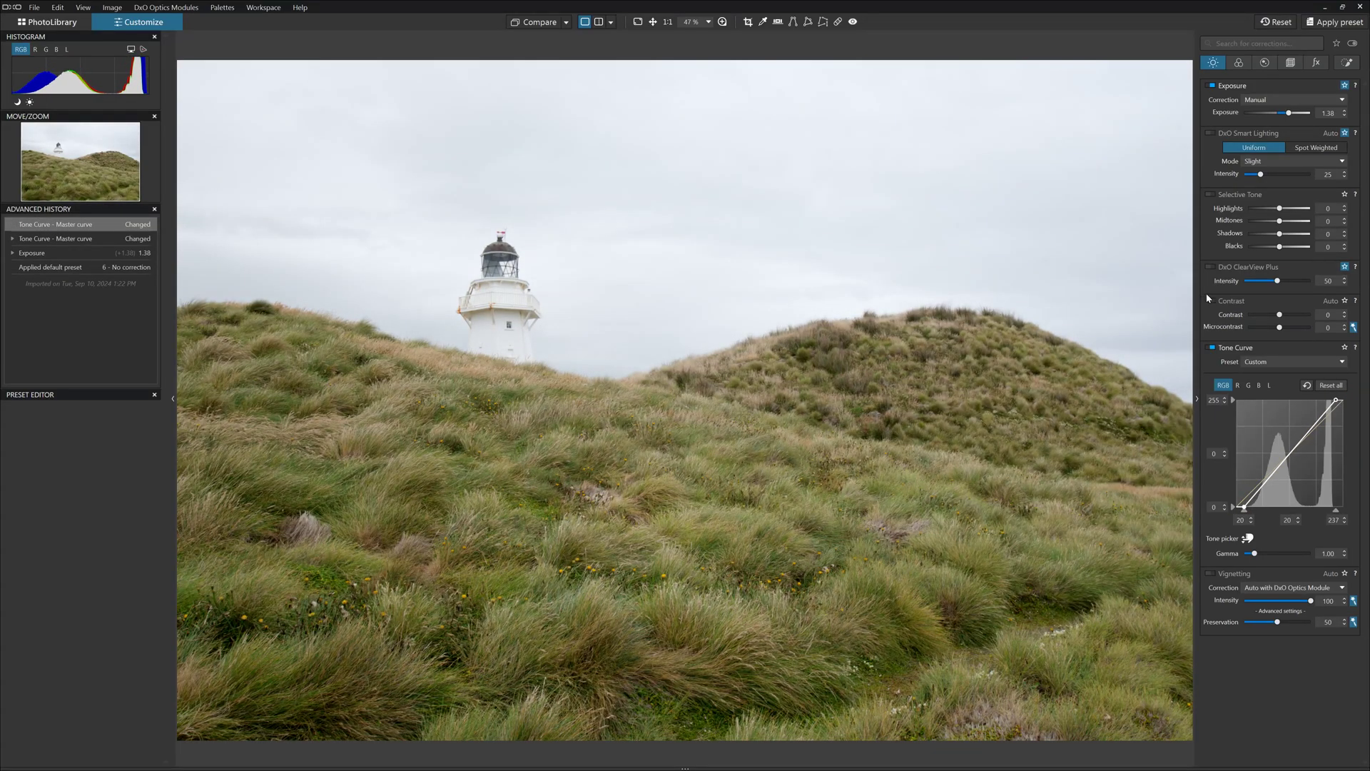
pyautogui.click(1212, 266)
pyautogui.moveTo(1278, 281); pyautogui.dragTo(1270, 284)
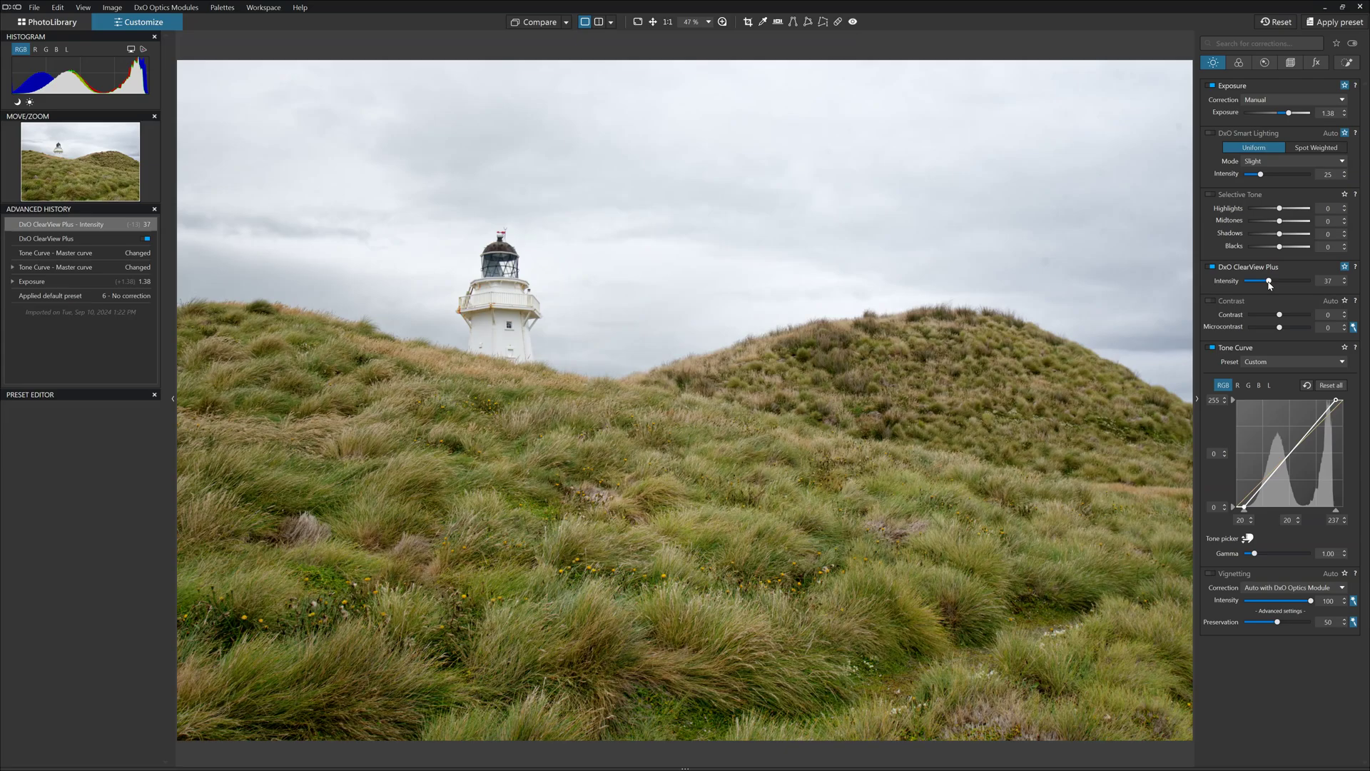
# Step: Sample the grass yellows with the HSL eyedropper, widen them toward green, rework saturation, then sample the sky blues
pyautogui.click(1239, 63)
pyautogui.click(1281, 557)
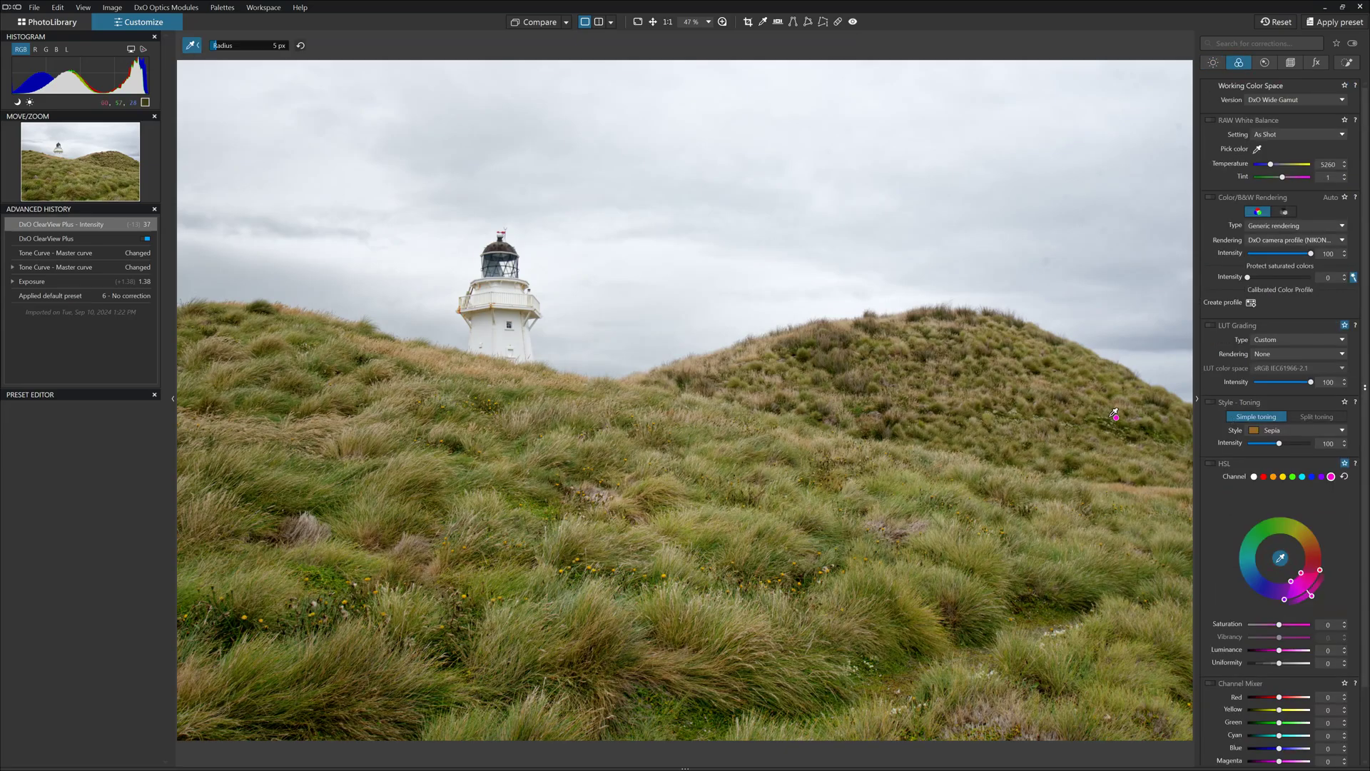
pyautogui.click(1047, 423)
pyautogui.moveTo(1280, 624); pyautogui.dragTo(1265, 626)
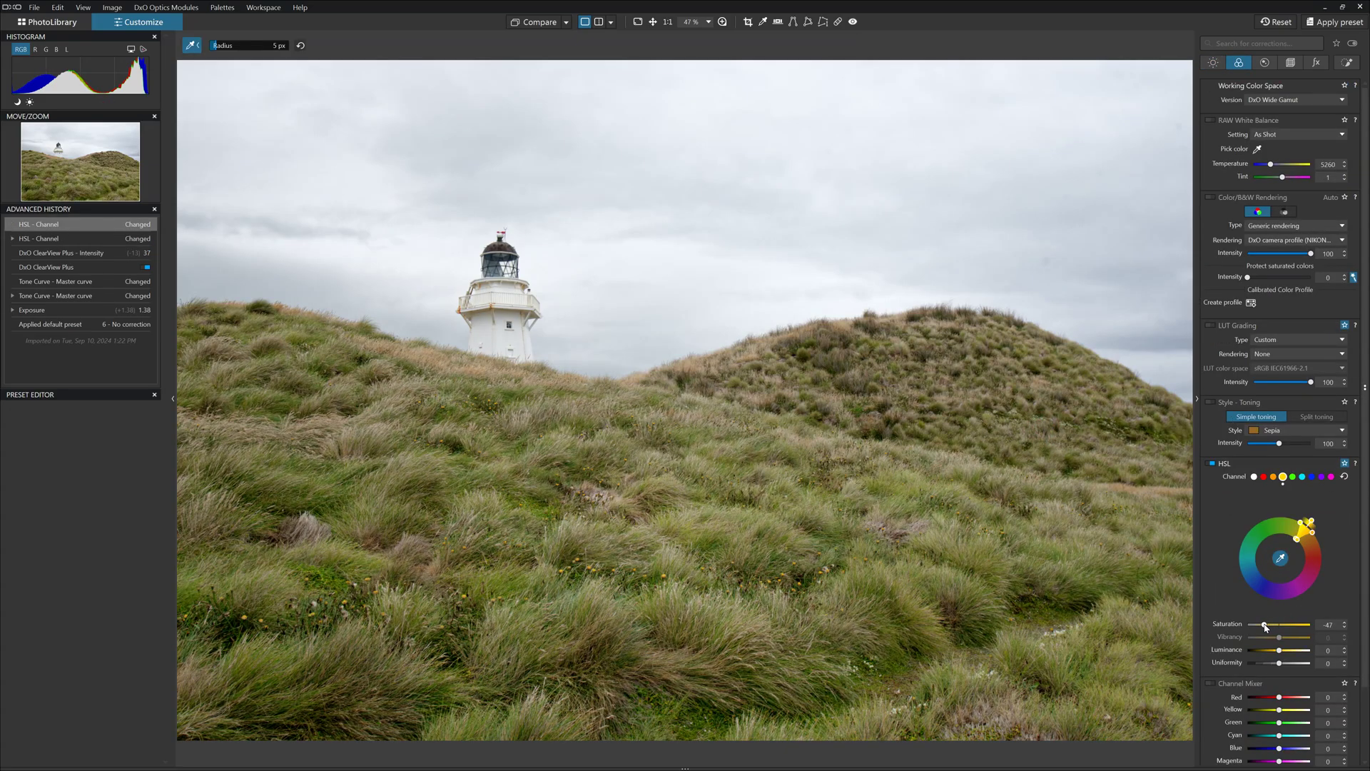
pyautogui.moveTo(1303, 525); pyautogui.dragTo(1269, 519)
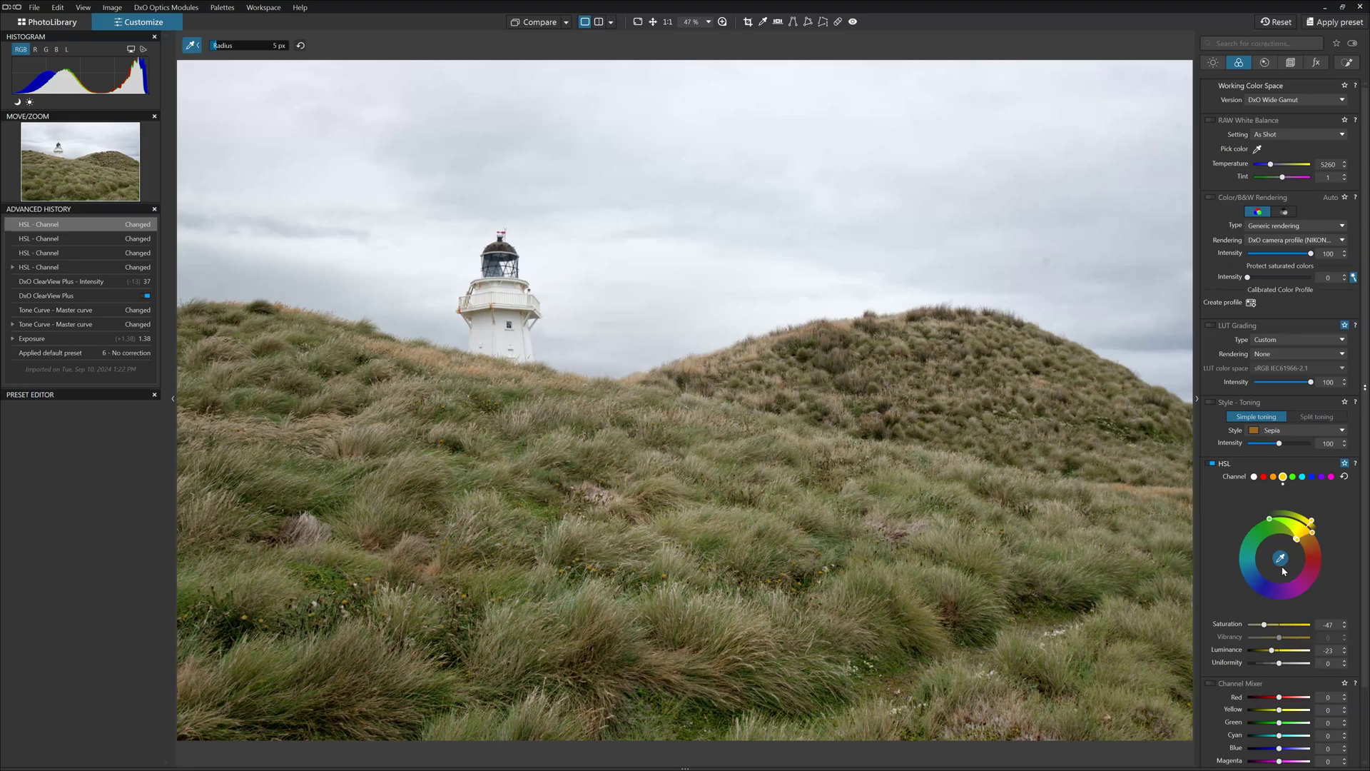
pyautogui.moveTo(1264, 624)
pyautogui.mouseDown()
pyautogui.moveTo(1310, 626)
pyautogui.moveTo(1274, 626)
pyautogui.mouseUp()
pyautogui.click(1043, 153)
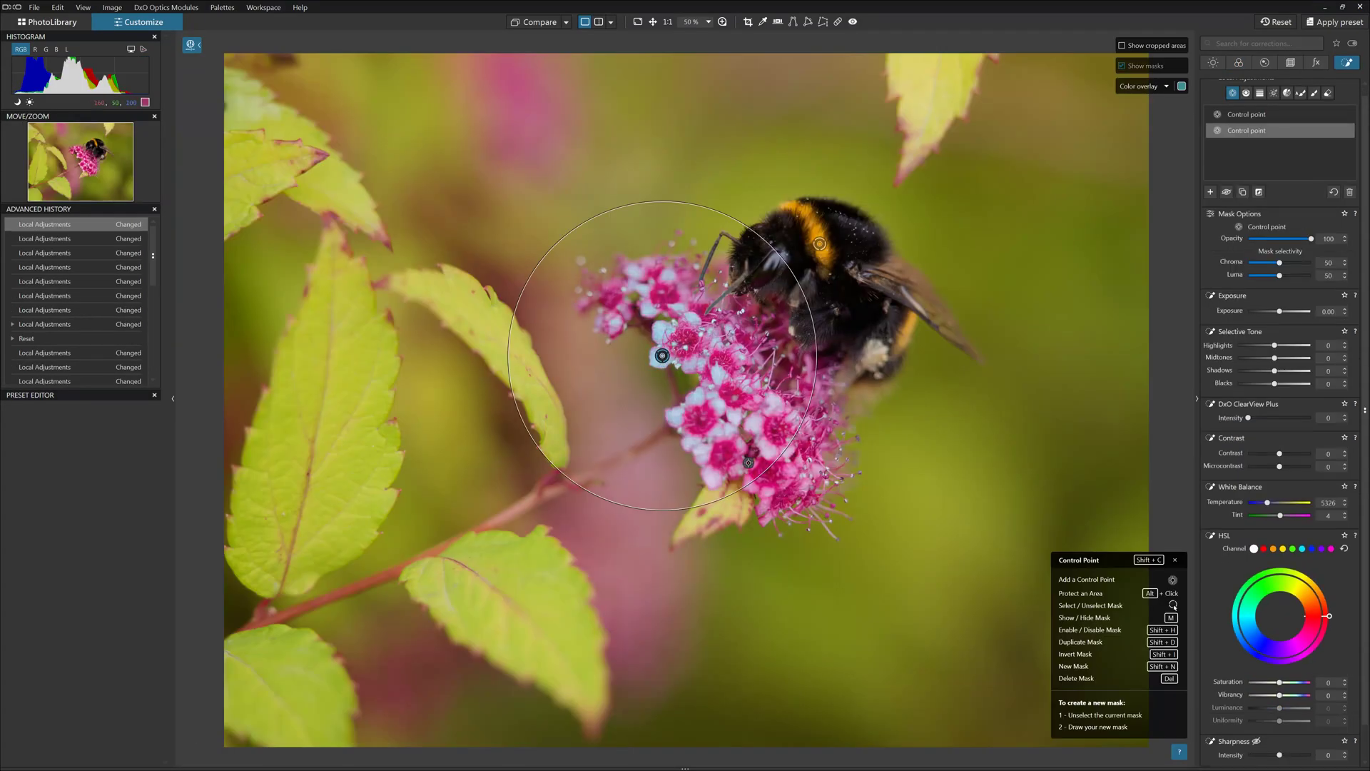
# Step: Raise the flower control point's Exposure to 0.80 and Contrast to 27
pyautogui.moveTo(1280, 311); pyautogui.dragTo(1286, 311)
pyautogui.moveTo(1286, 454); pyautogui.dragTo(1289, 454)
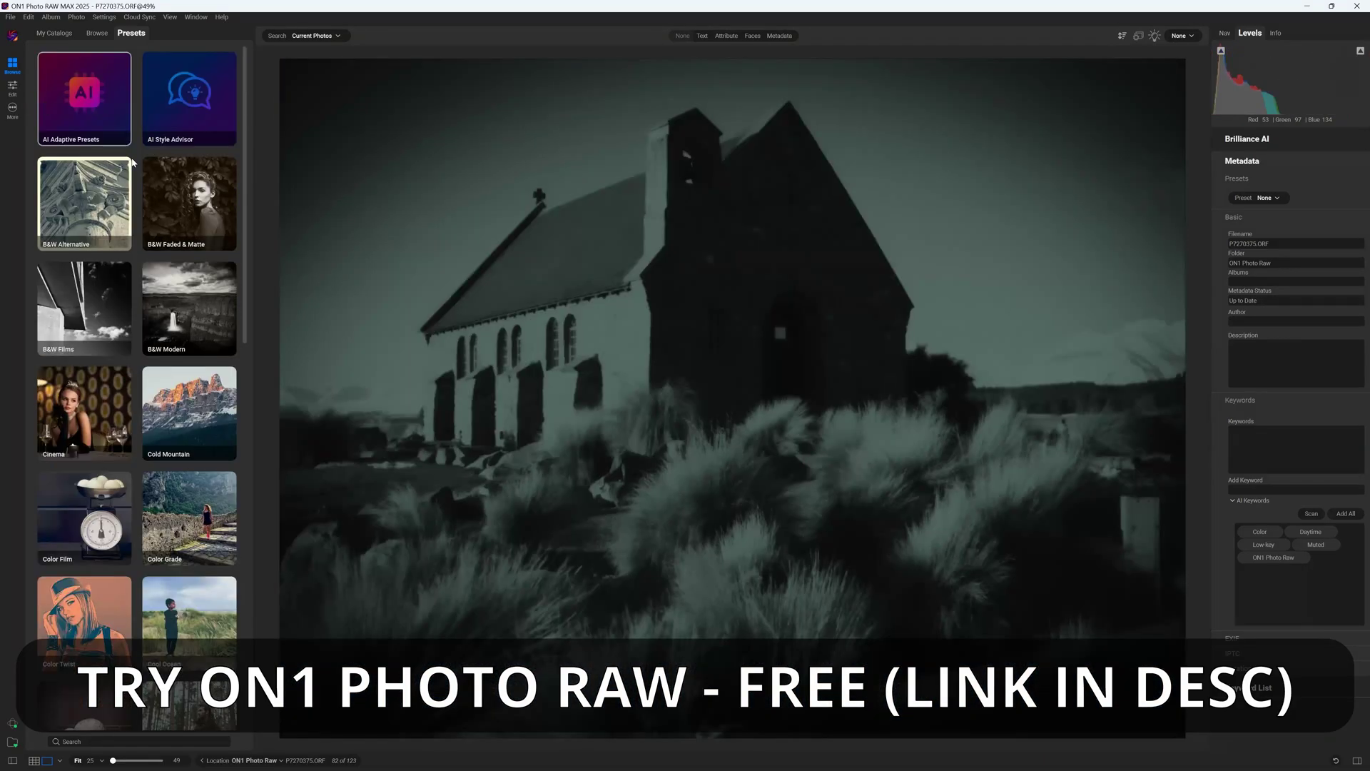
# Step: Preview the Cold Mountain and Dark Forest presets, then open the Golden Autumn presets
pyautogui.click(177, 404)
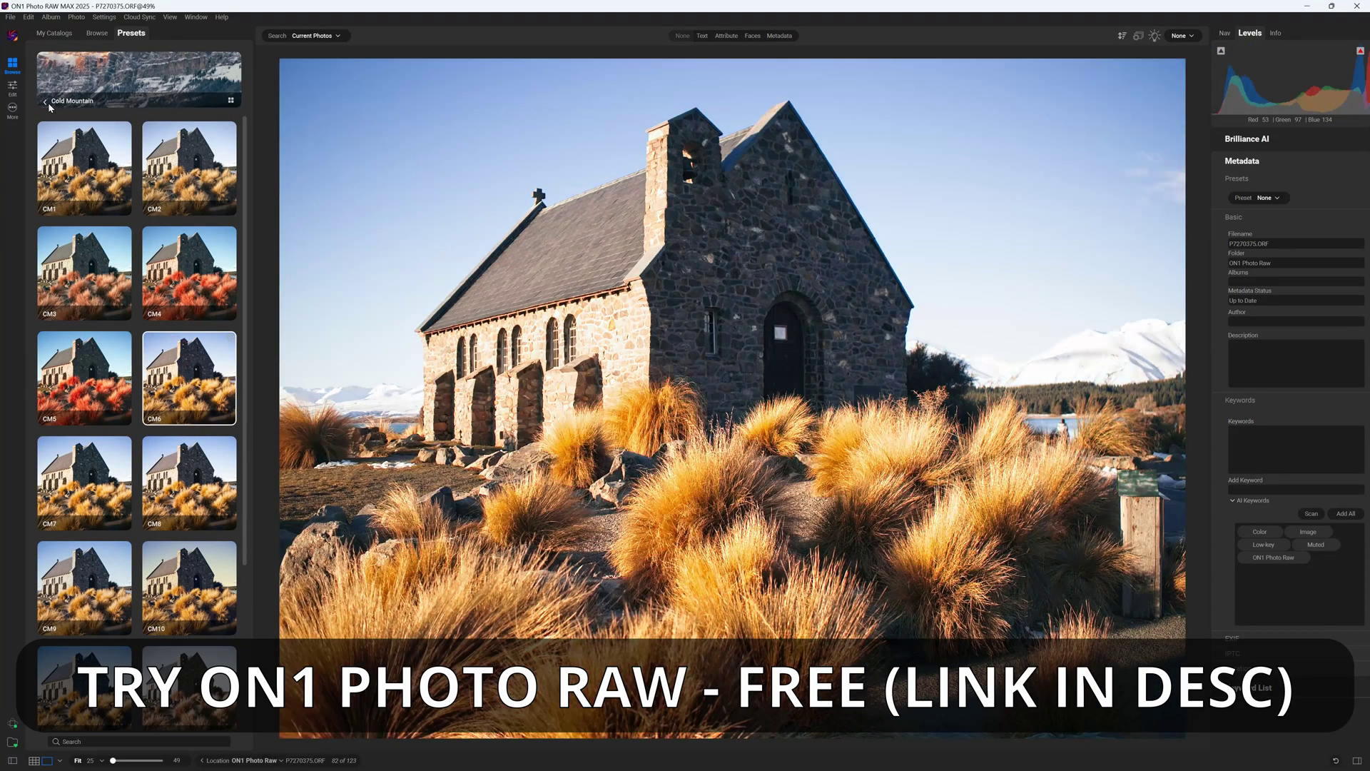
pyautogui.click(45, 100)
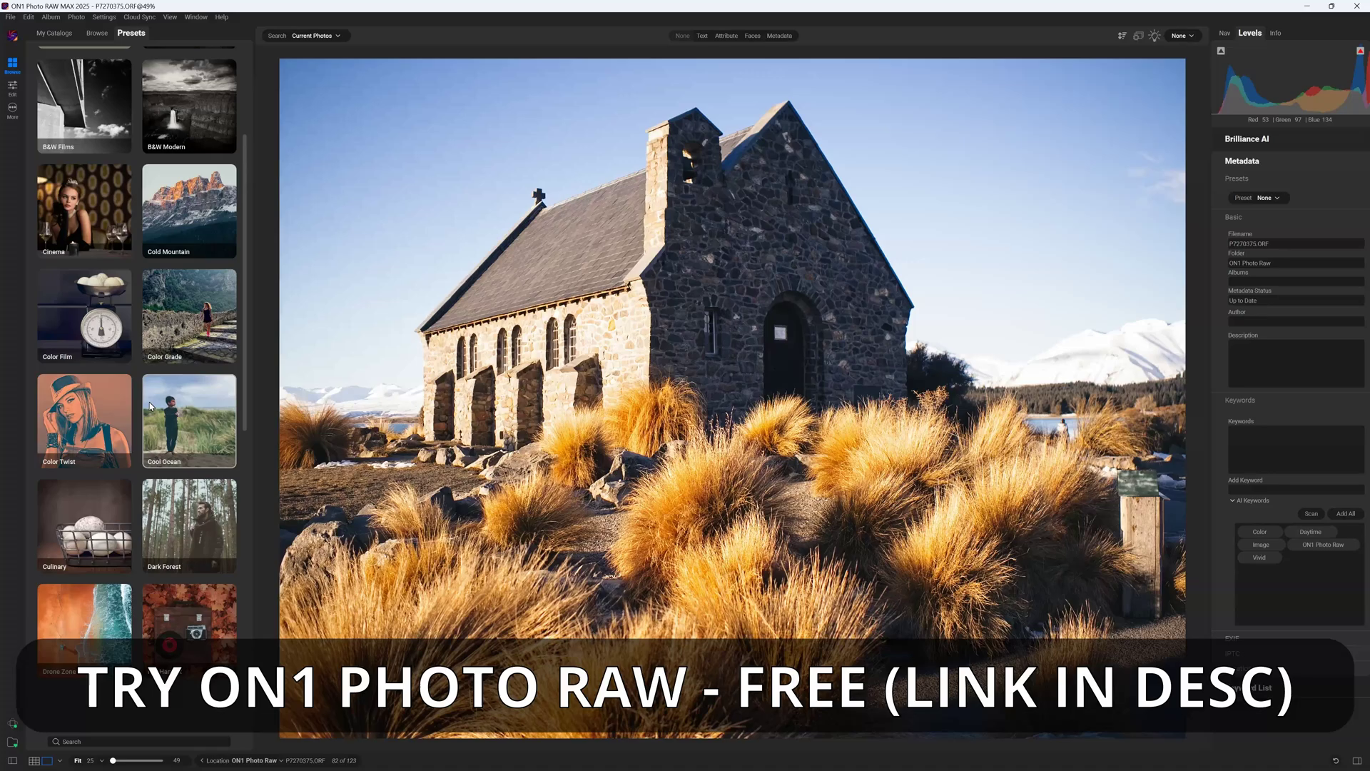
pyautogui.scroll(-2, 143, 428)
pyautogui.click(189, 493)
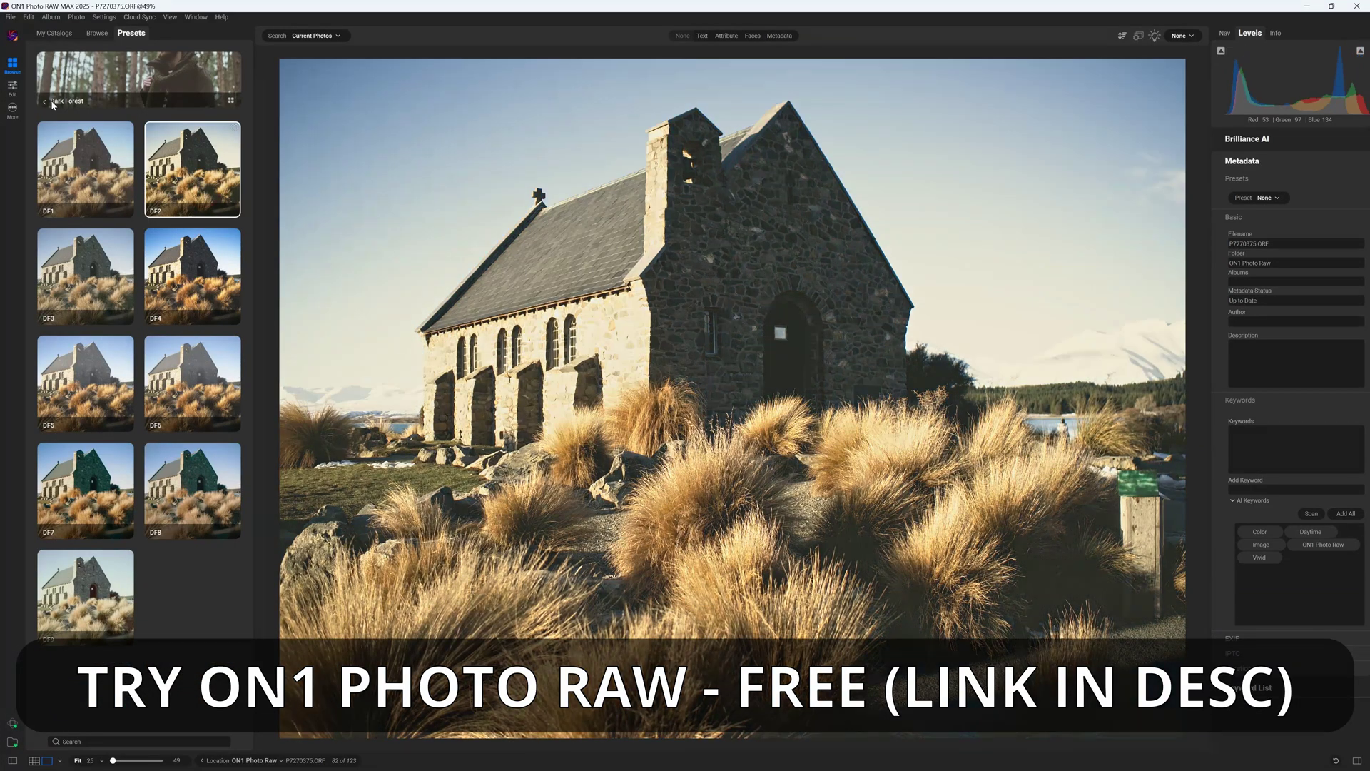
pyautogui.click(45, 101)
pyautogui.click(99, 662)
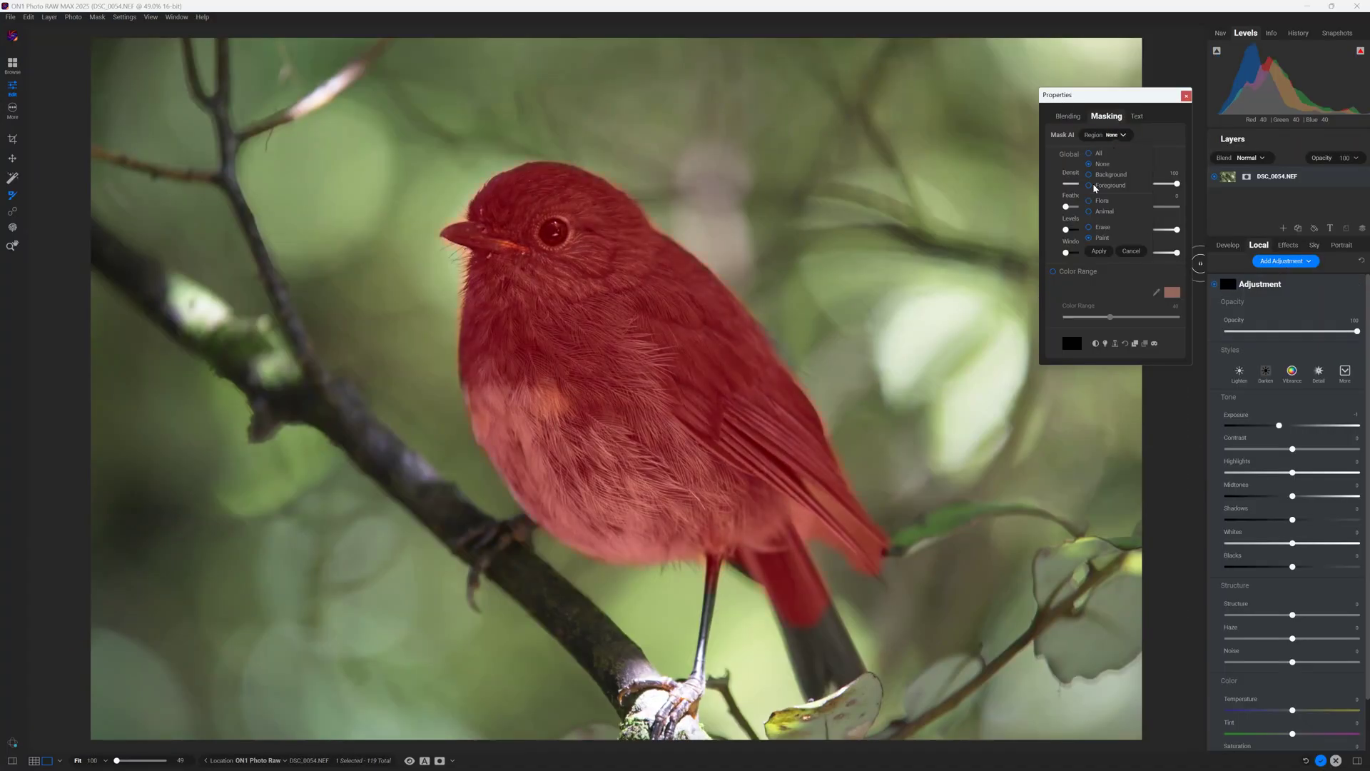
# Step: Switch the robin photo's AI mask from the bird to the background and set exposure to 0.4
pyautogui.click(1104, 211)
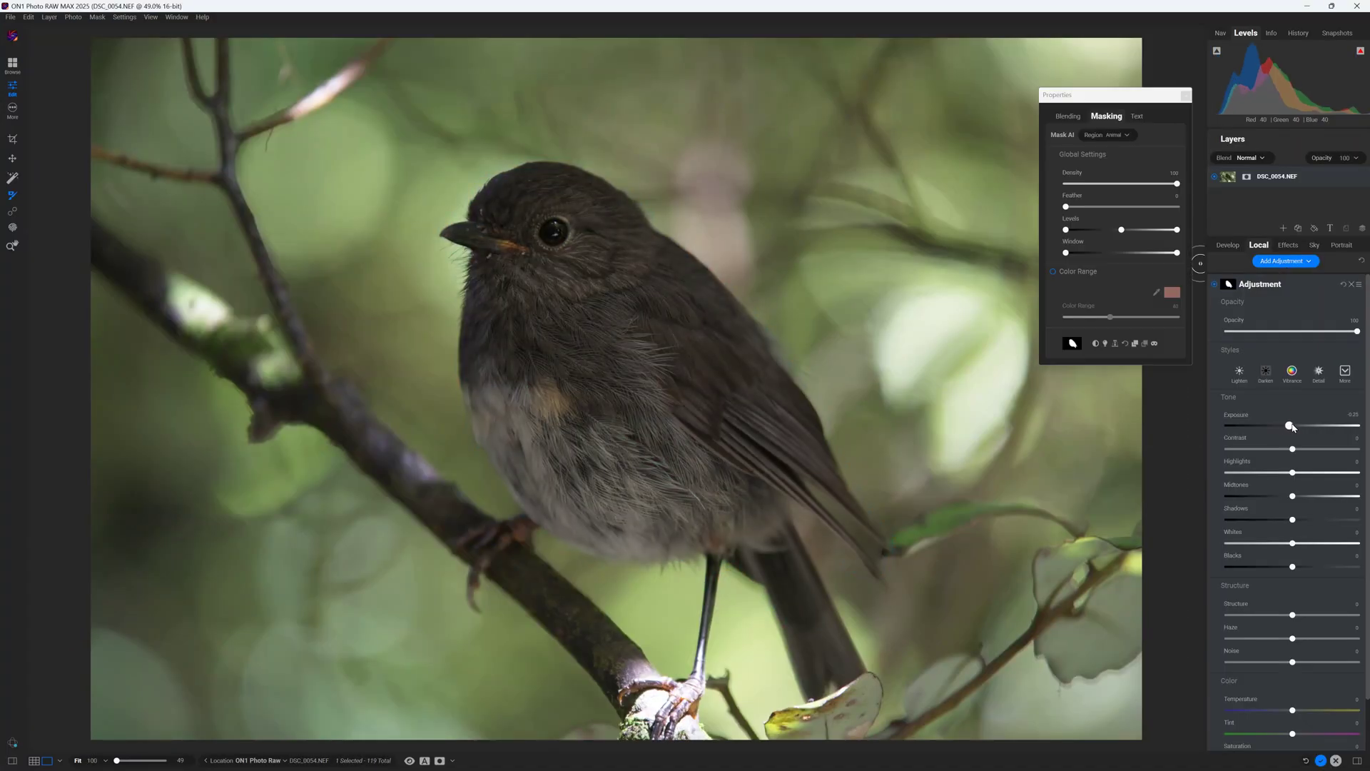
pyautogui.moveTo(1279, 425); pyautogui.dragTo(1306, 426)
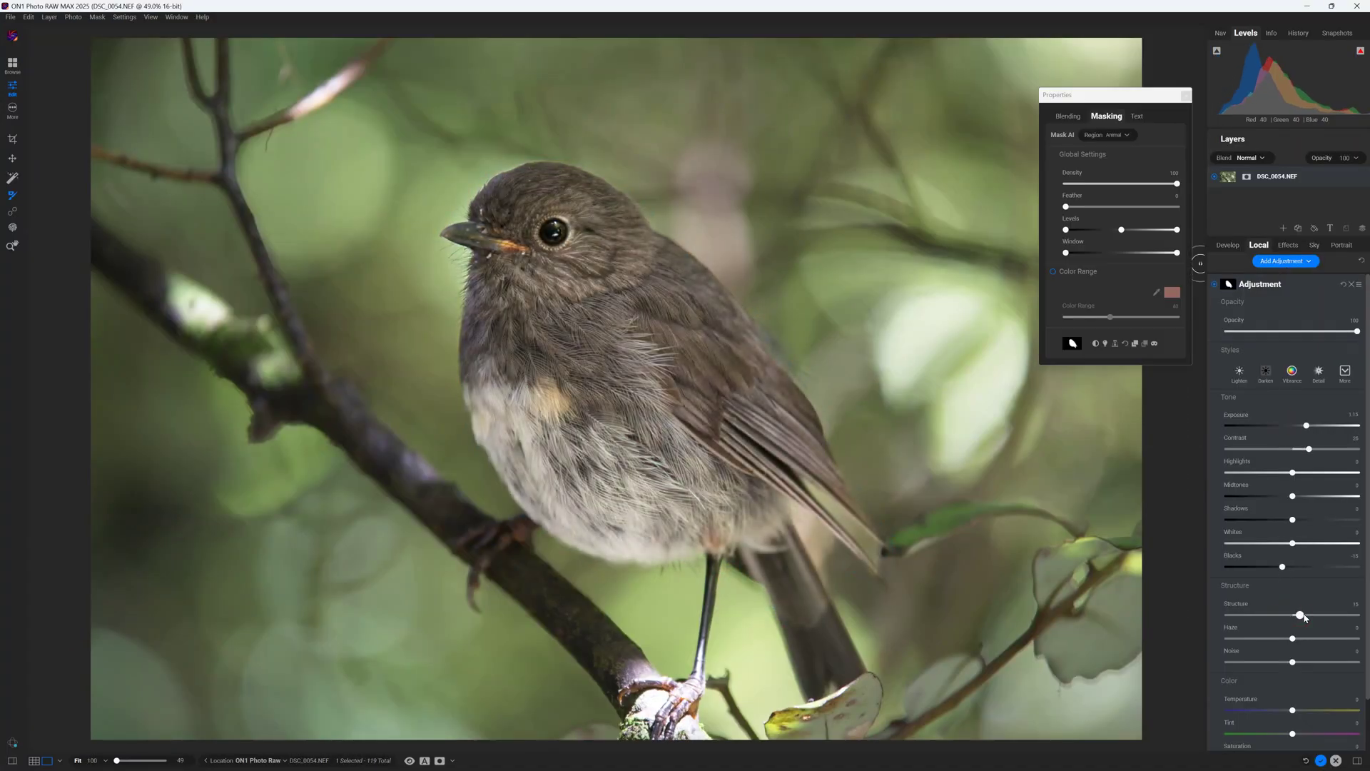
pyautogui.click(1104, 135)
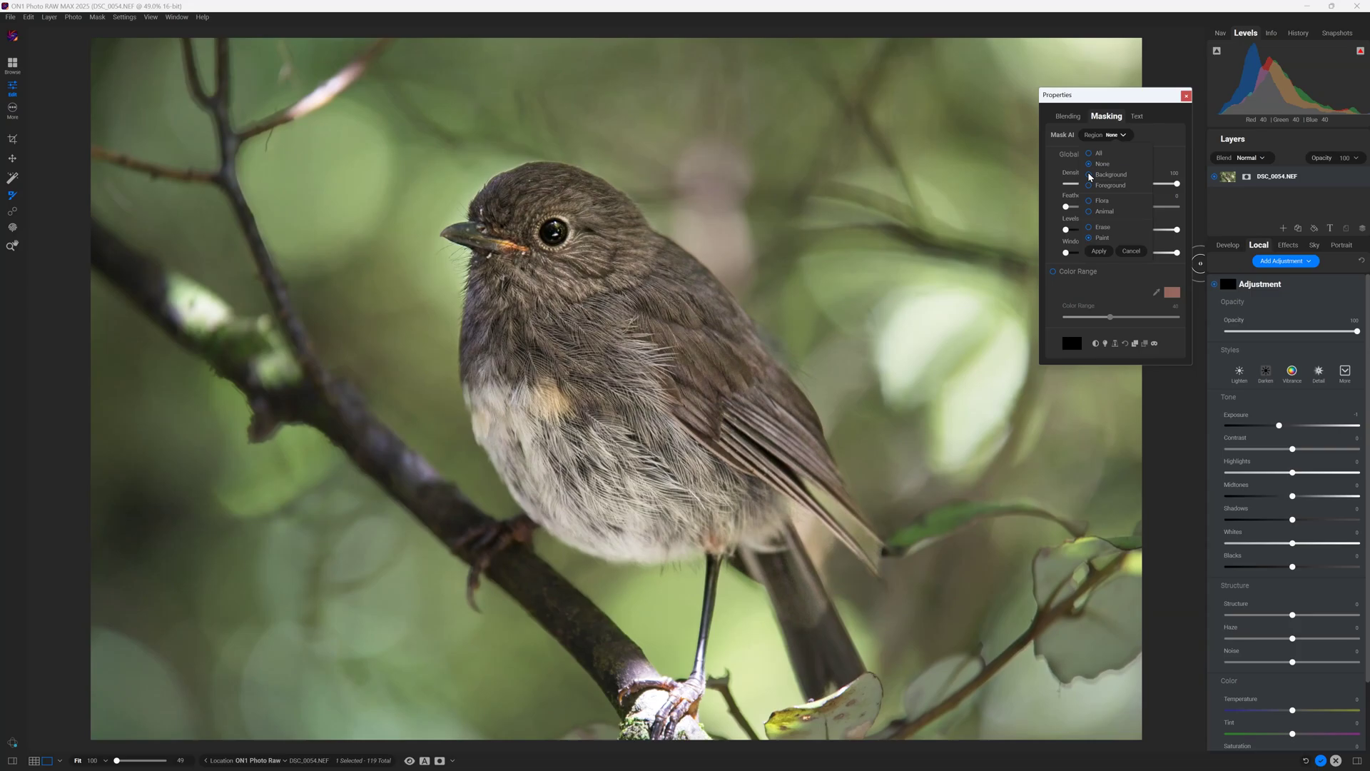
pyautogui.click(1104, 180)
pyautogui.moveTo(1279, 425); pyautogui.dragTo(1297, 426)
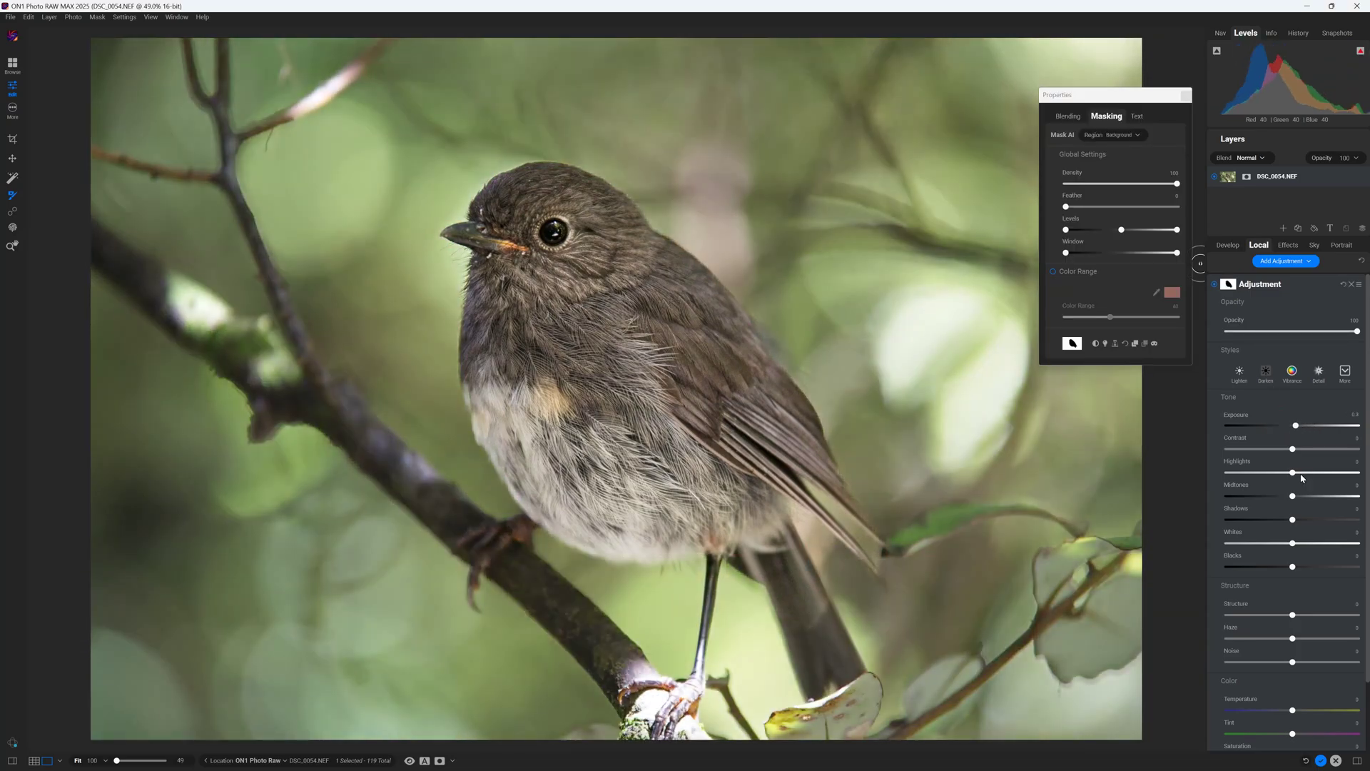
# Step: Lower background Highlights to -30 and Saturation to -39, then give the waterfall the Precise texture
pyautogui.moveTo(1293, 472); pyautogui.dragTo(1273, 472)
pyautogui.scroll(-1, 1292, 516)
pyautogui.scroll(-1, 1292, 515)
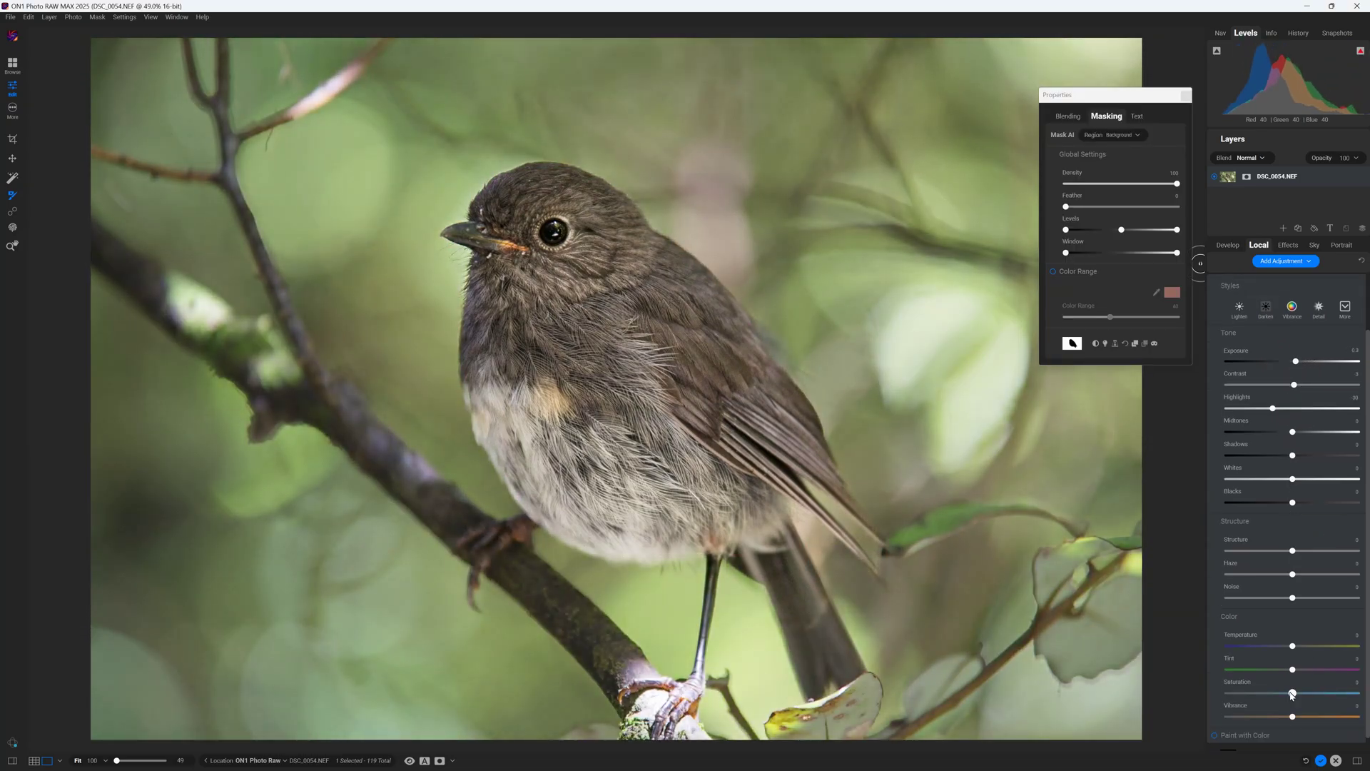
pyautogui.moveTo(1293, 693)
pyautogui.mouseDown()
pyautogui.moveTo(1268, 693)
pyautogui.moveTo(1294, 717)
pyautogui.mouseUp()
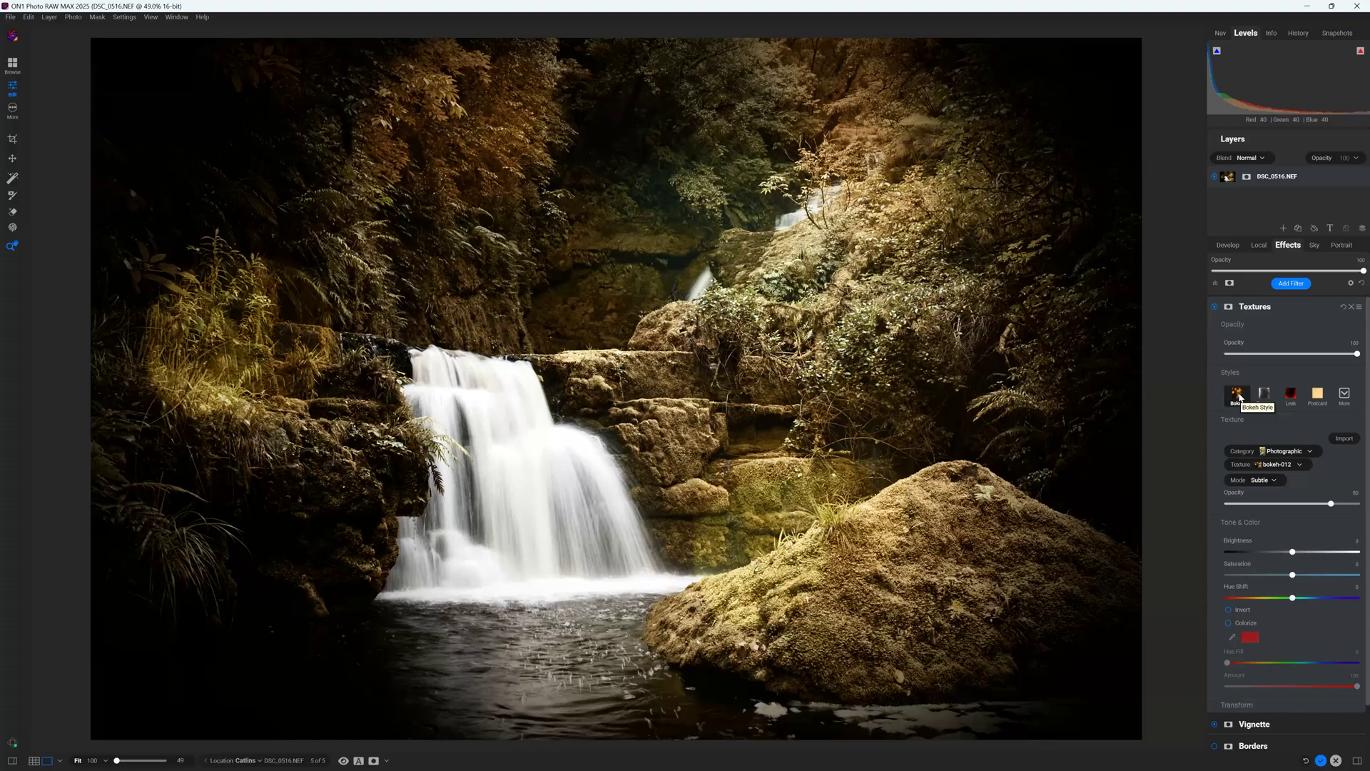
pyautogui.click(1277, 464)
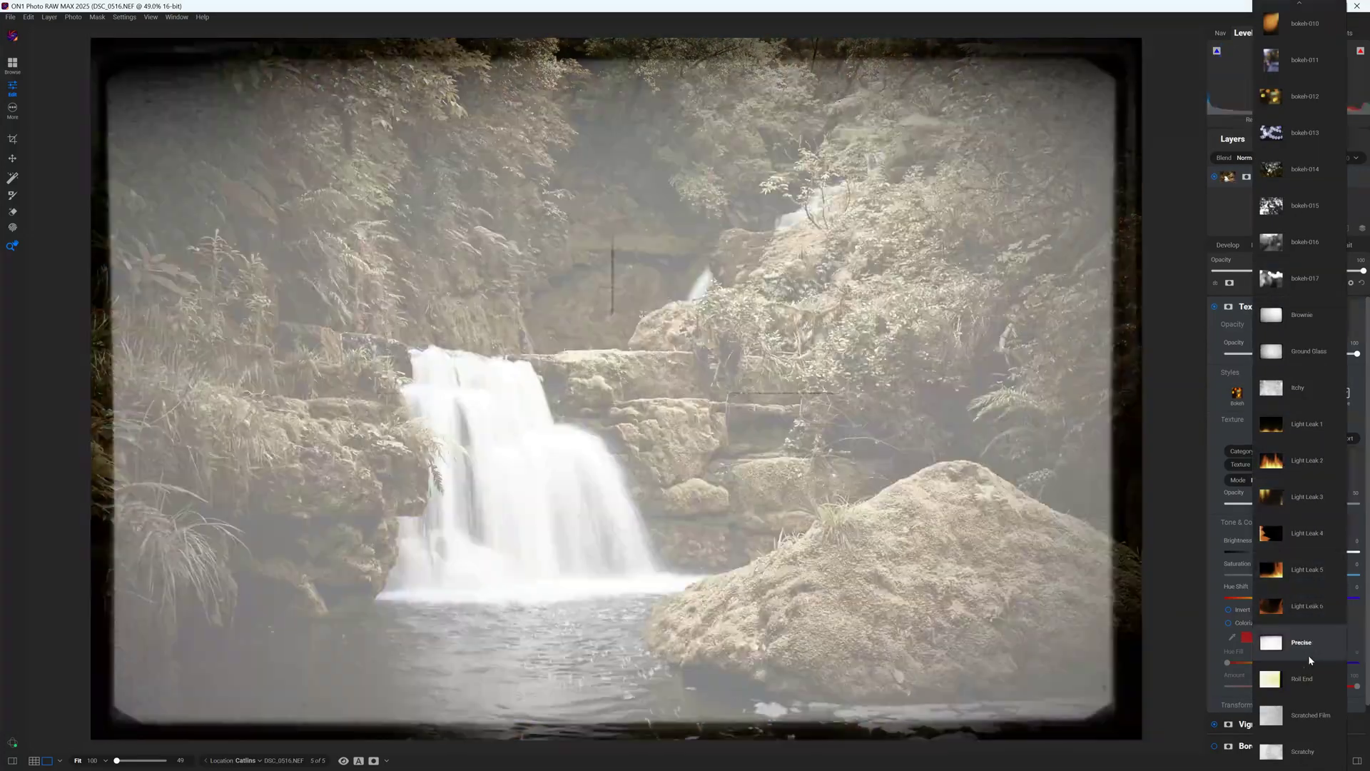
pyautogui.click(1308, 654)
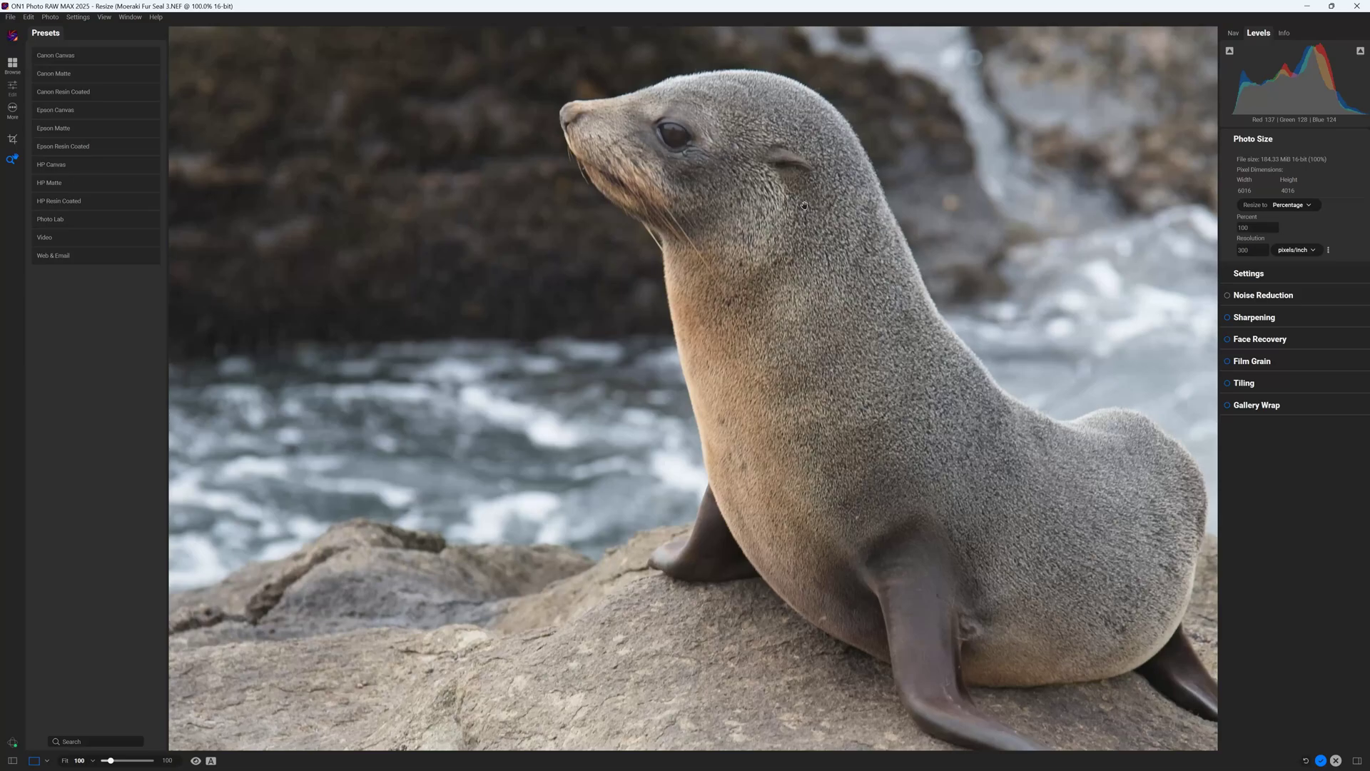
# Step: Enlarge the seal photo to 400 percent and raise the resize smoothness to 89
pyautogui.moveTo(805, 205); pyautogui.dragTo(733, 281)
pyautogui.click(1274, 227)
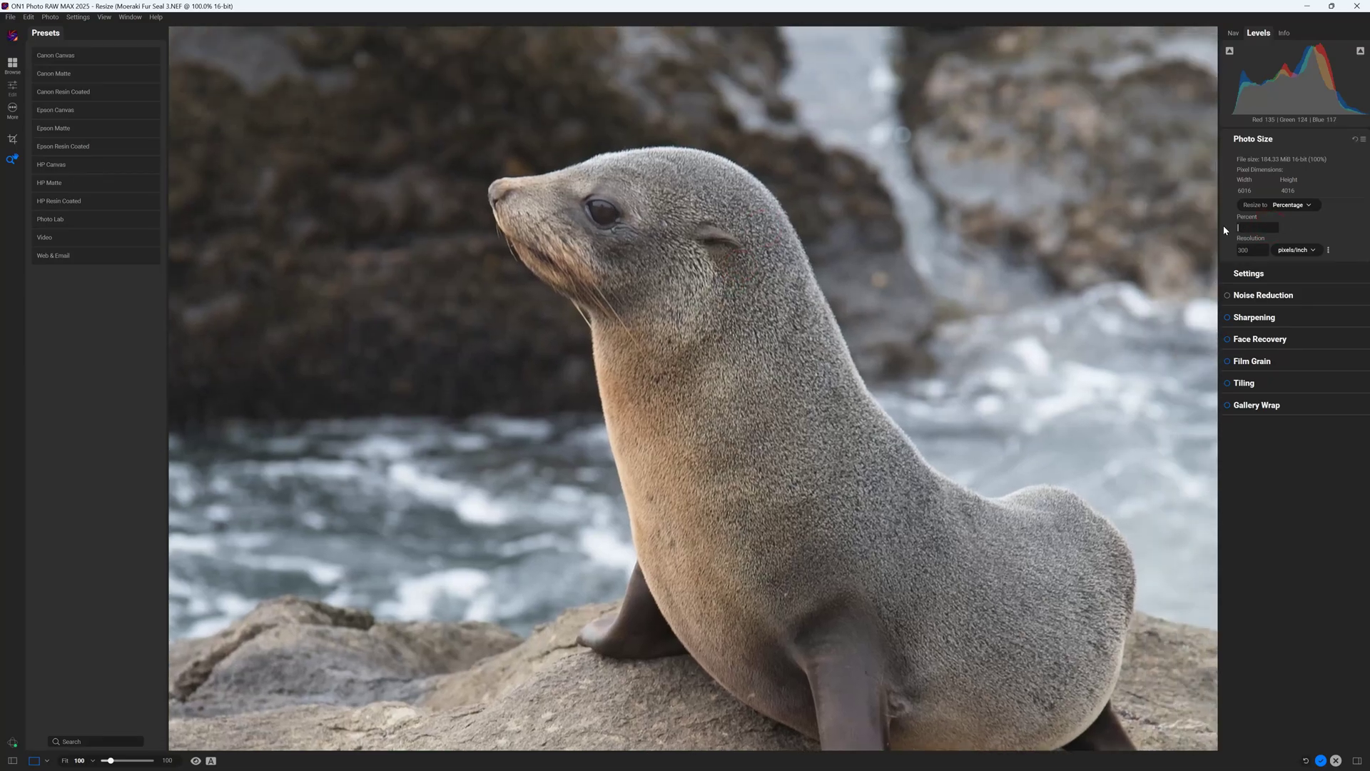
pyautogui.press('Return')
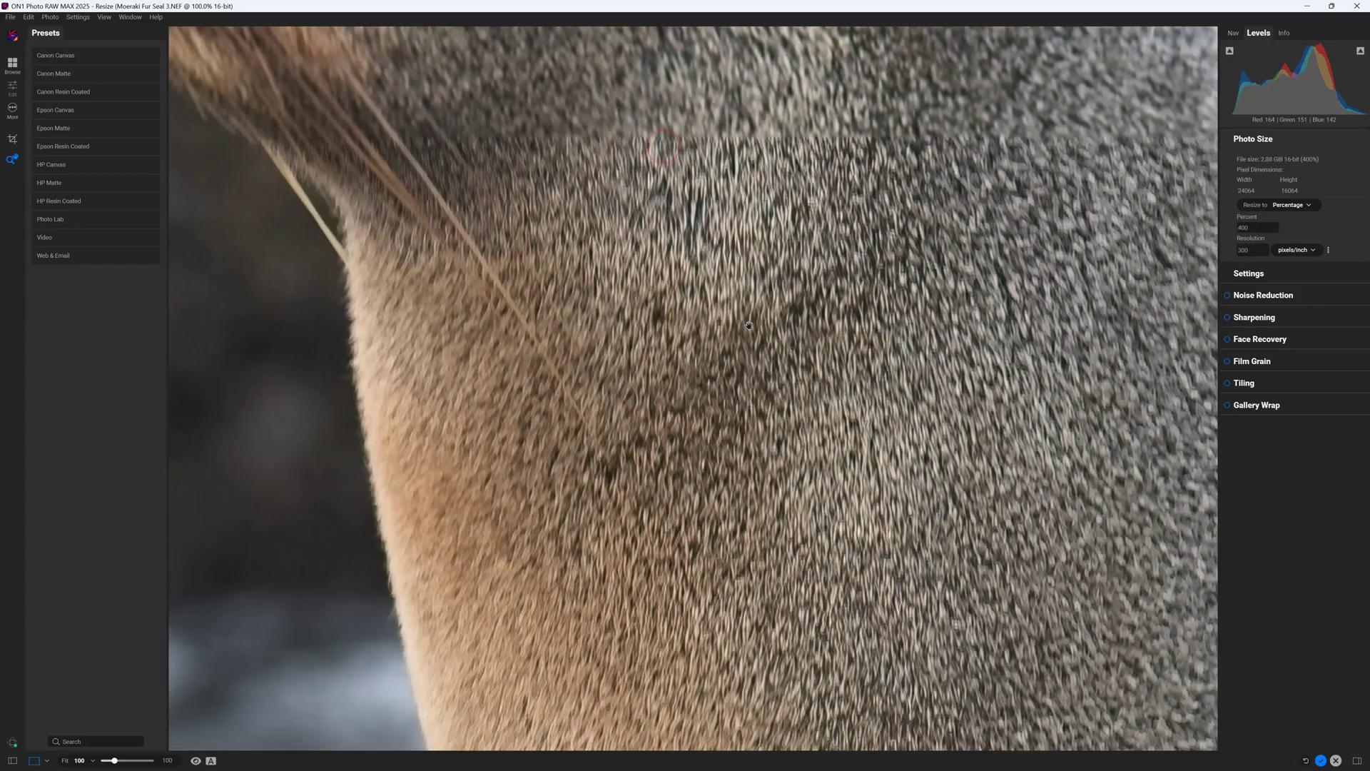
pyautogui.moveTo(400, 43); pyautogui.dragTo(723, 401)
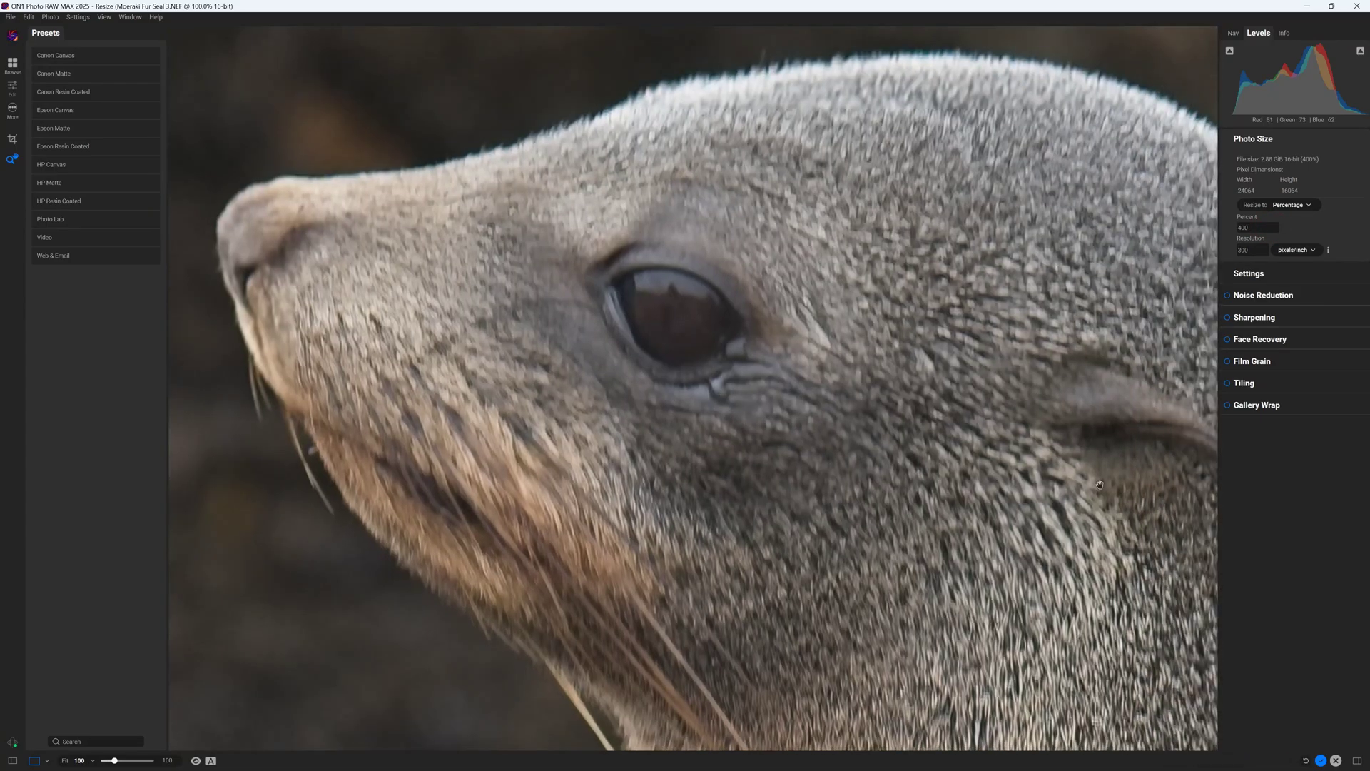
pyautogui.click(1250, 274)
pyautogui.moveTo(1301, 207); pyautogui.dragTo(1246, 212)
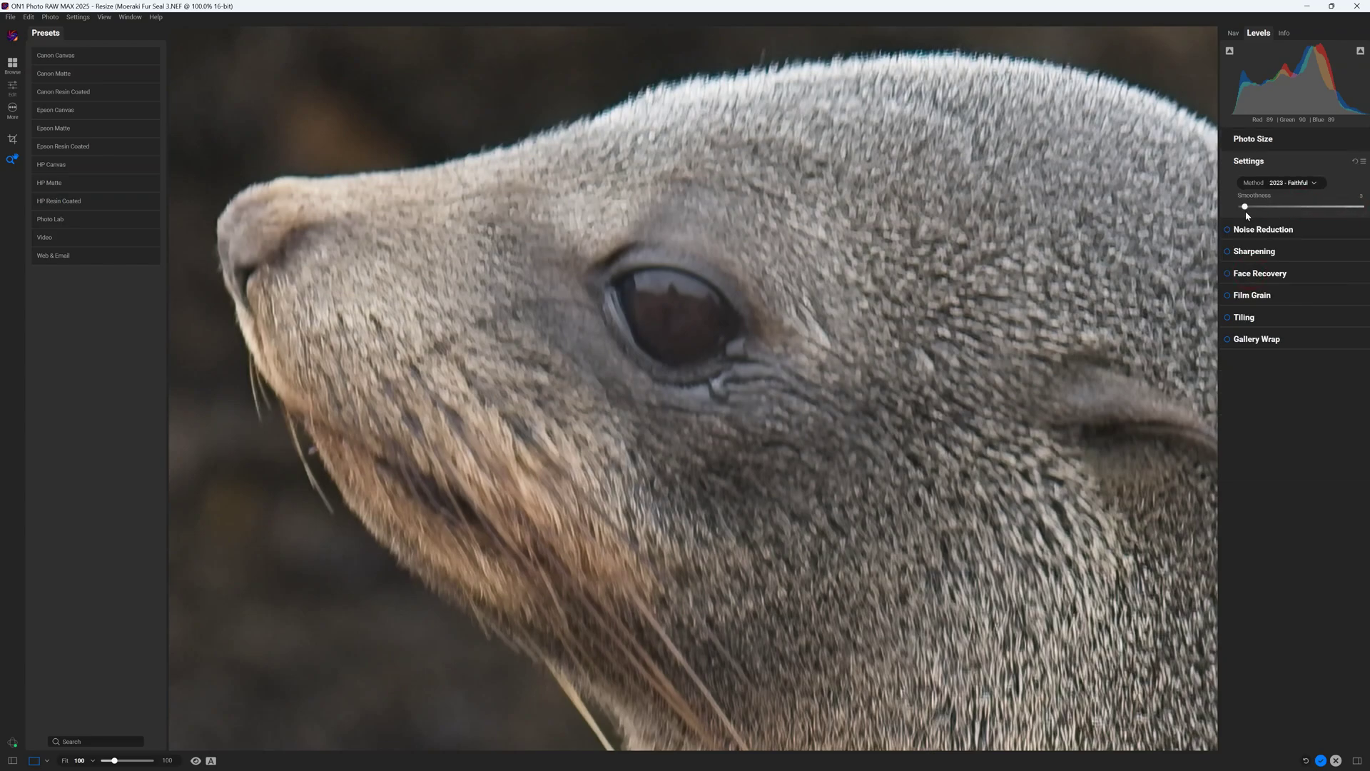
pyautogui.click(1256, 251)
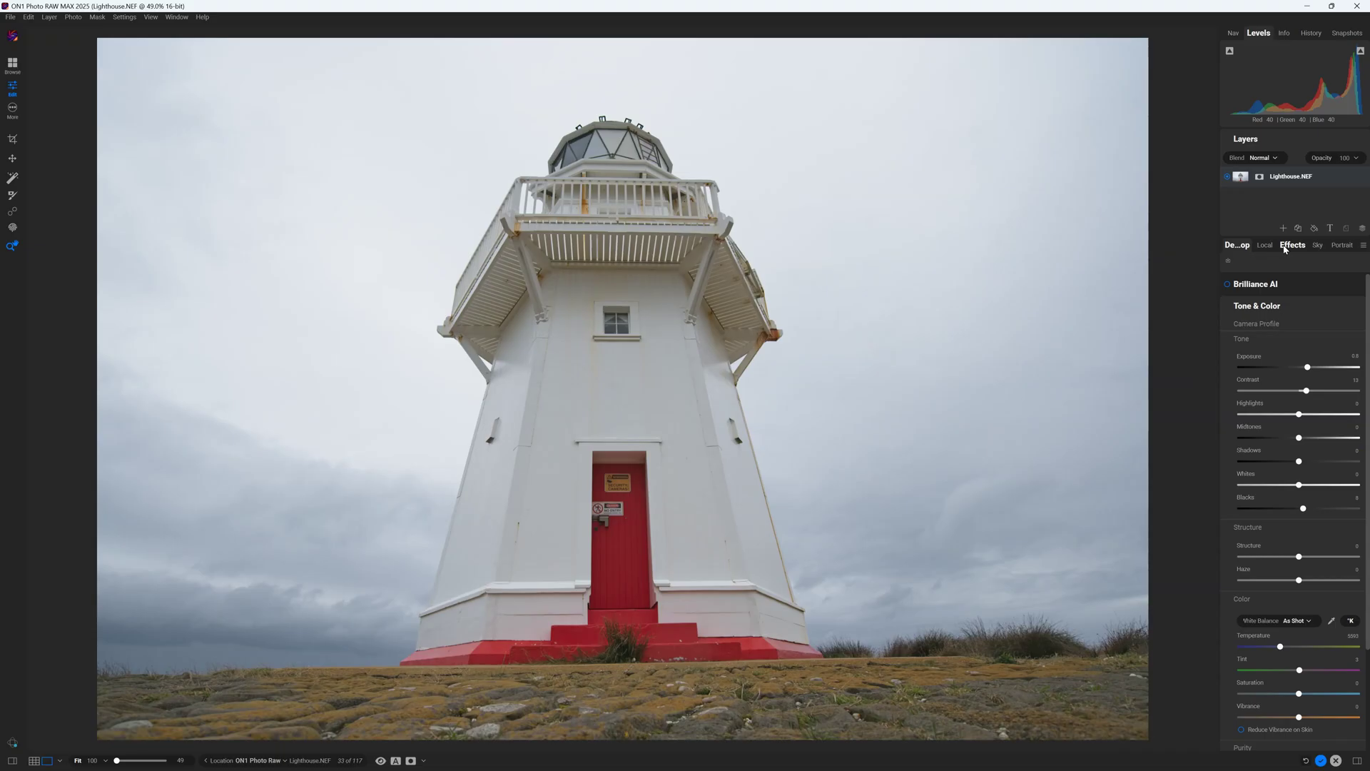
# Step: Add a Vignette filter to darken the lighthouse photo's edges
pyautogui.click(1285, 249)
pyautogui.click(1298, 283)
pyautogui.click(1171, 388)
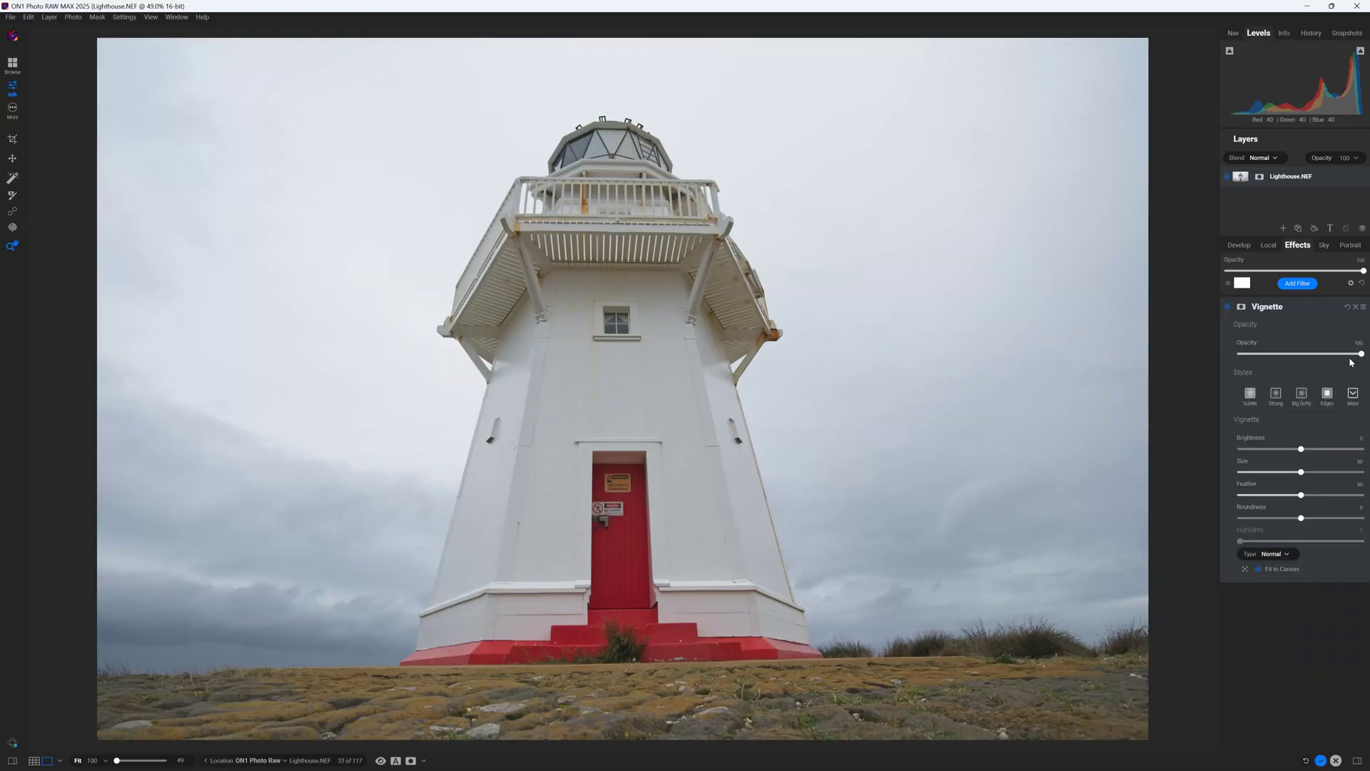
pyautogui.moveTo(1301, 448); pyautogui.dragTo(1277, 449)
pyautogui.click(1297, 283)
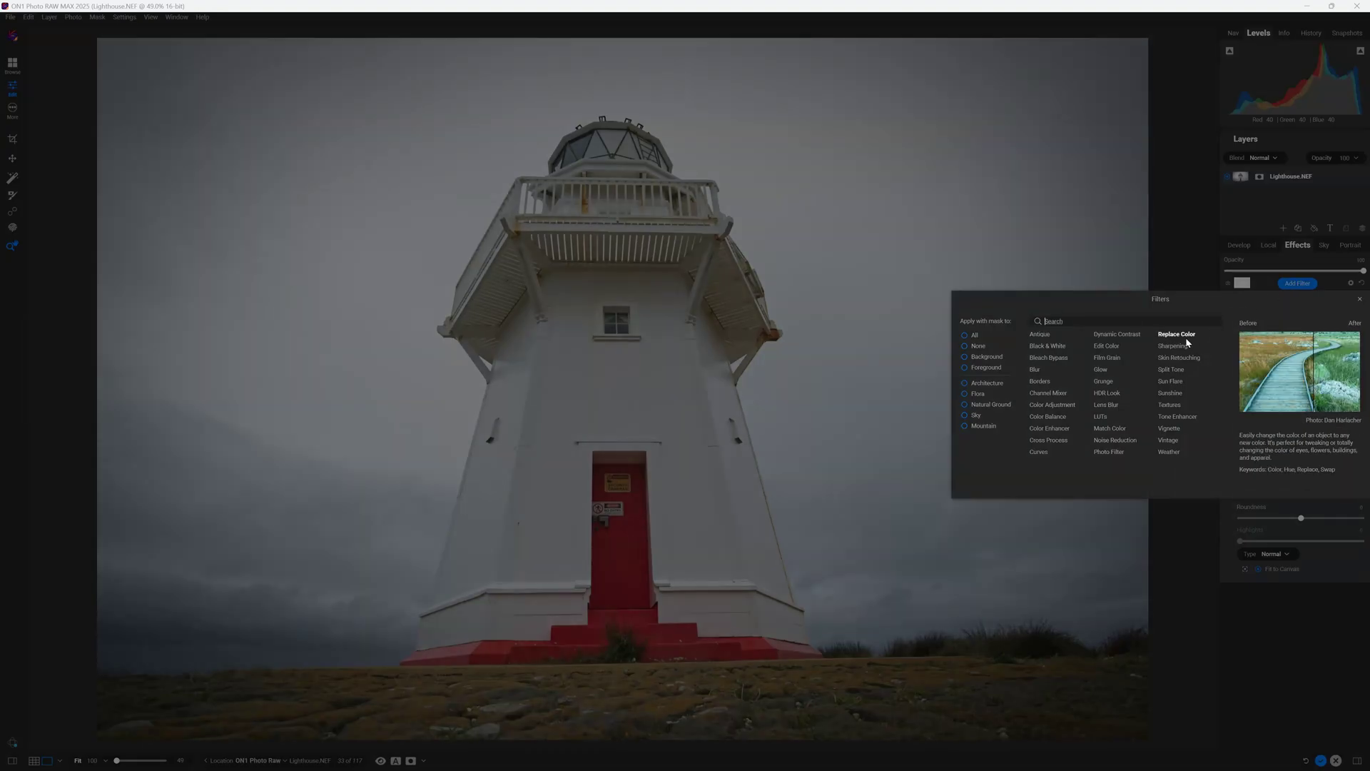
pyautogui.press('Escape')
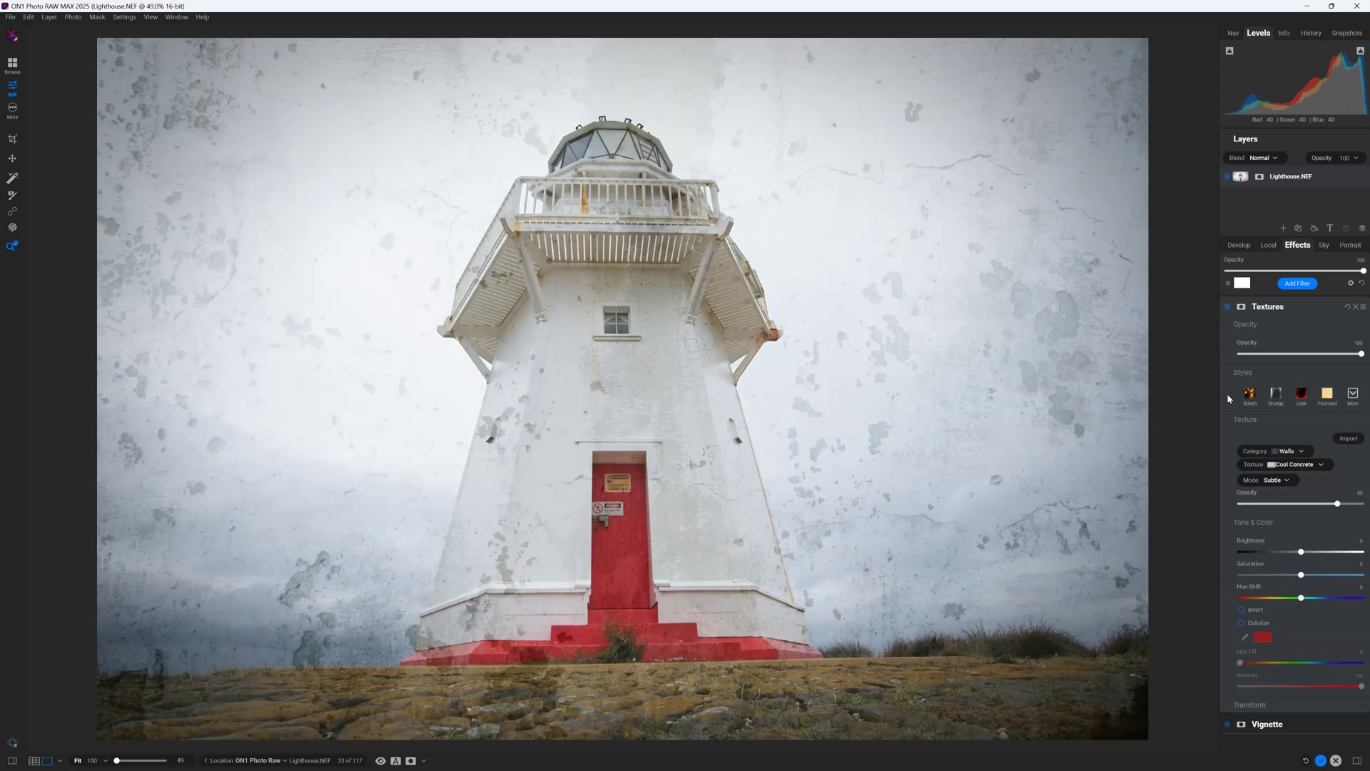
# Step: Add a Textures filter using the Rice Paper Dark texture
pyautogui.click(1276, 394)
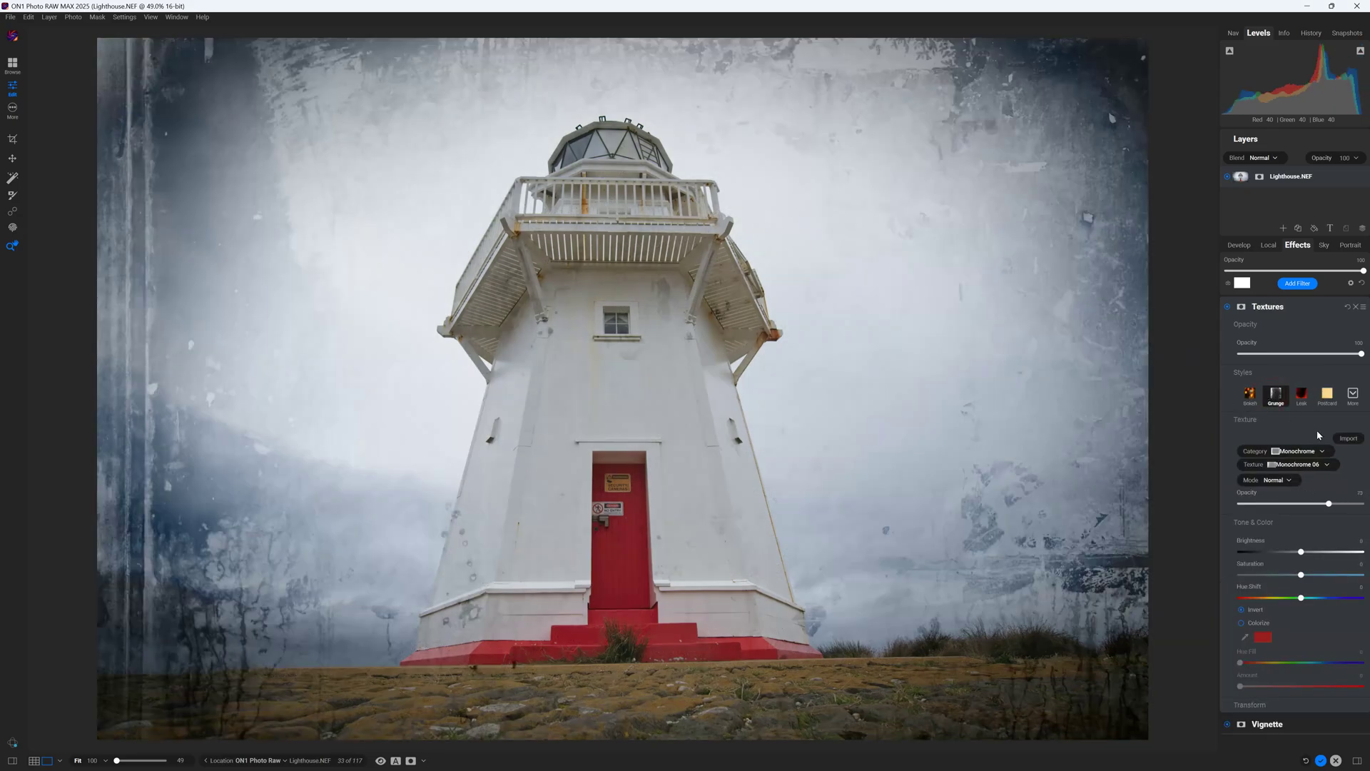
pyautogui.click(1301, 396)
pyautogui.click(1352, 394)
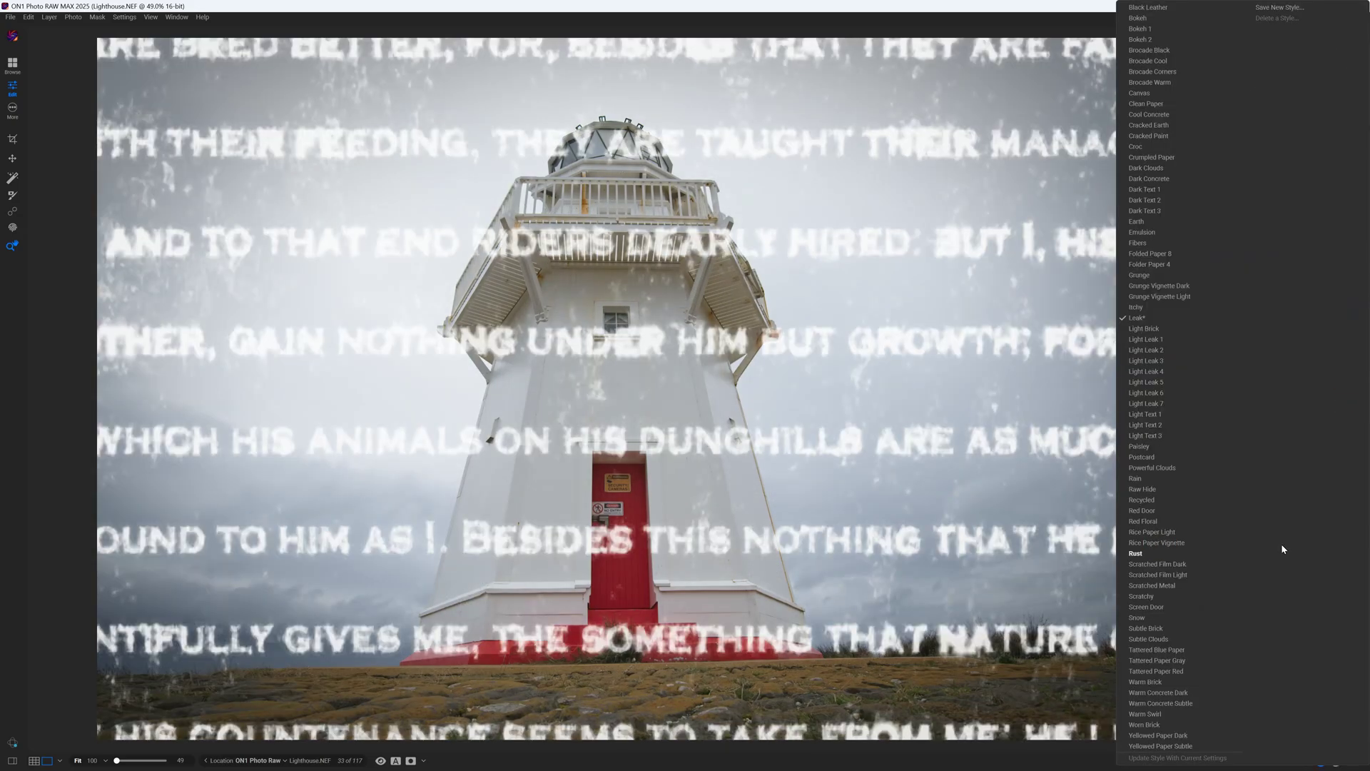
pyautogui.click(1157, 543)
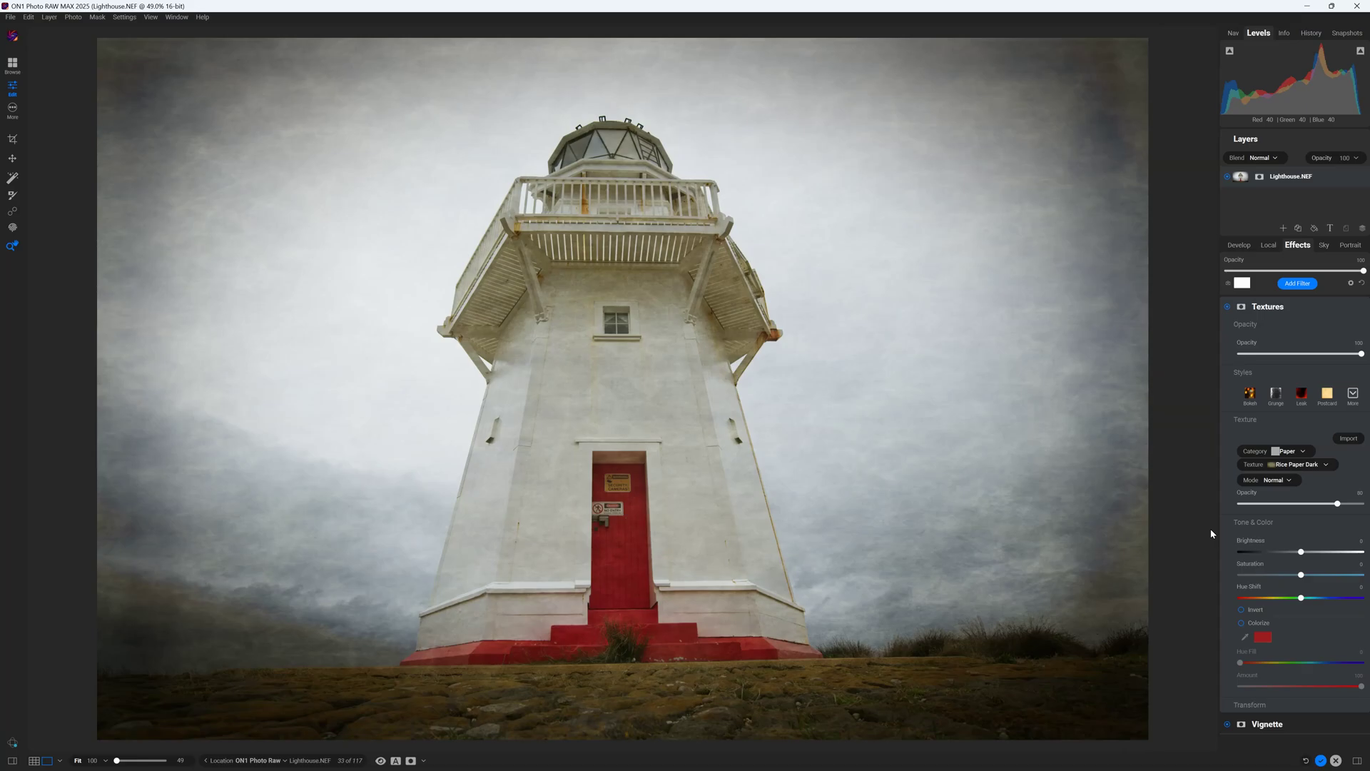
# Step: Add a Bleach Bypass filter with Amount 67 and Saturation -14
pyautogui.click(1298, 283)
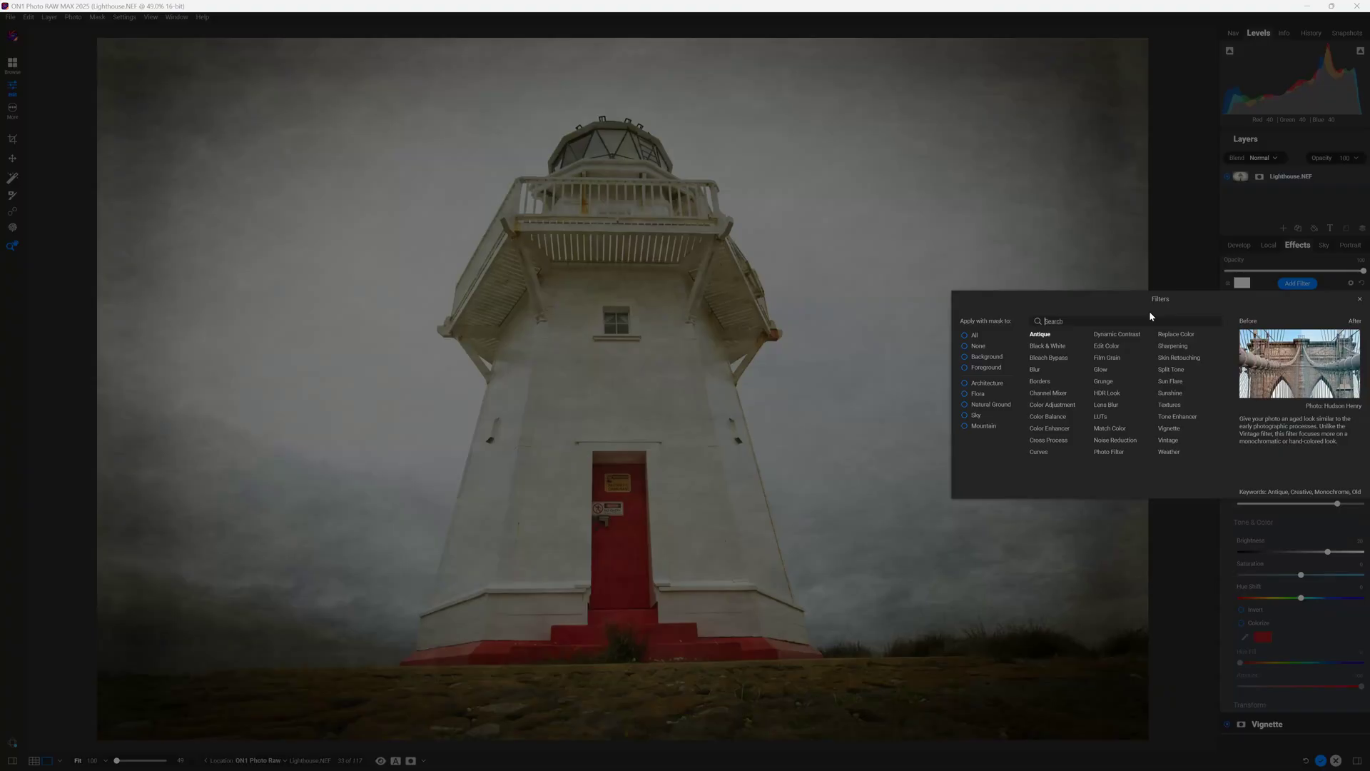
pyautogui.click(1050, 357)
pyautogui.moveTo(1301, 454); pyautogui.dragTo(1322, 454)
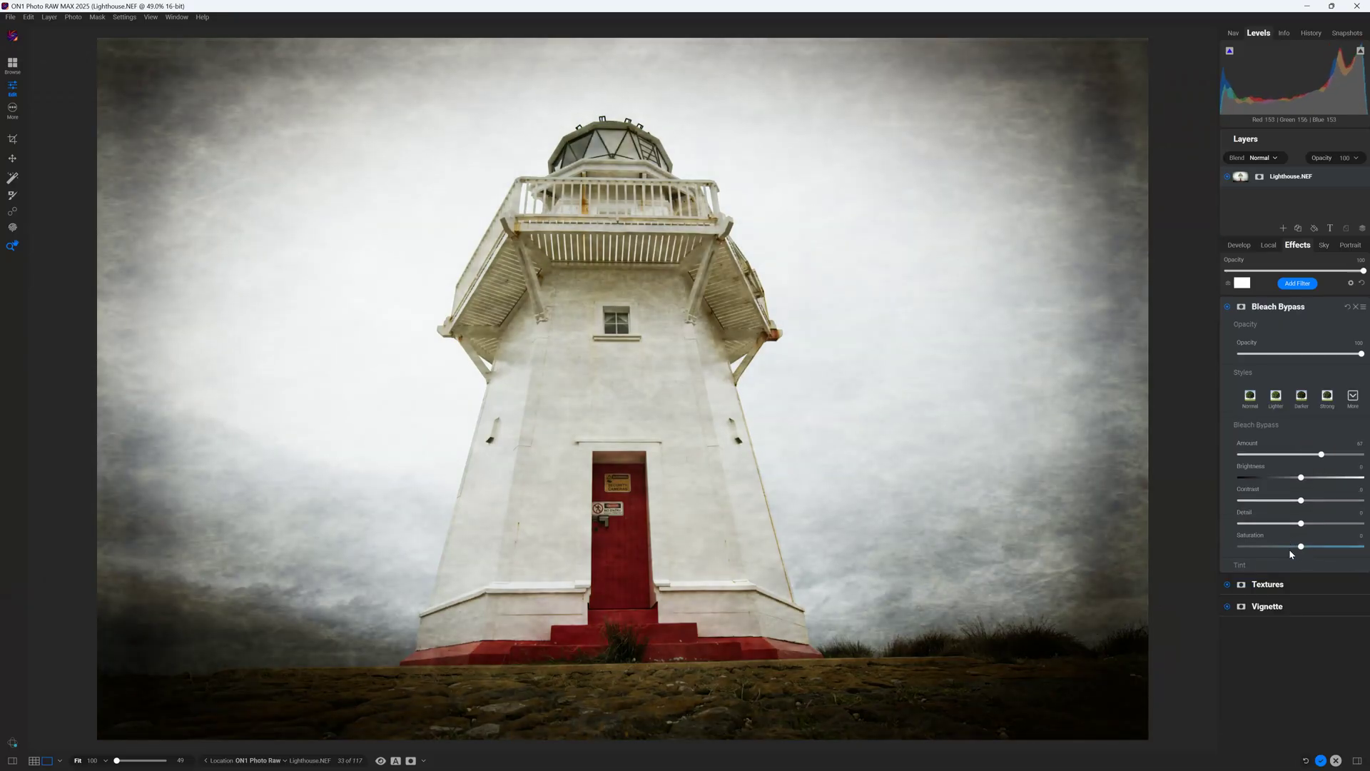
pyautogui.moveTo(1301, 546); pyautogui.dragTo(1261, 546)
# Step: Add a Glow filter and increase its strength to brighten the photo
pyautogui.click(1298, 283)
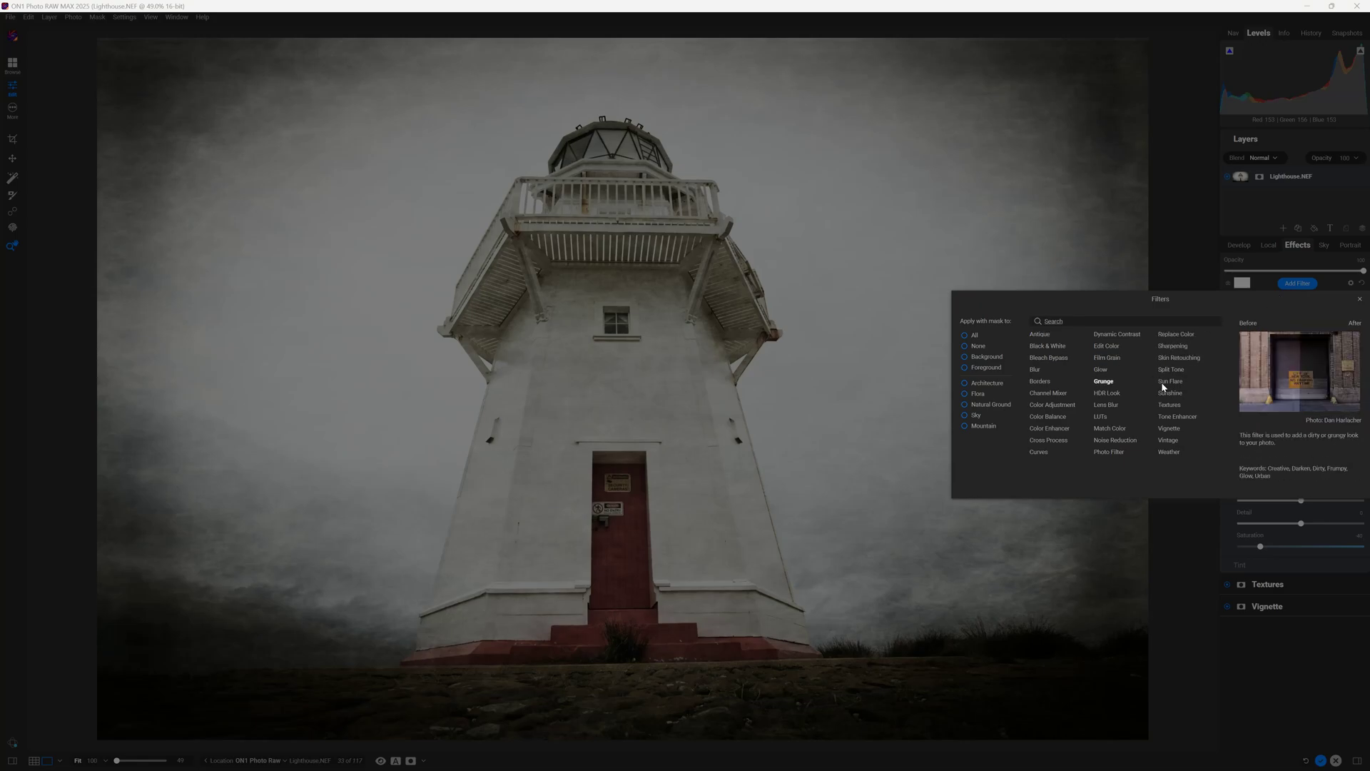
pyautogui.click(1102, 370)
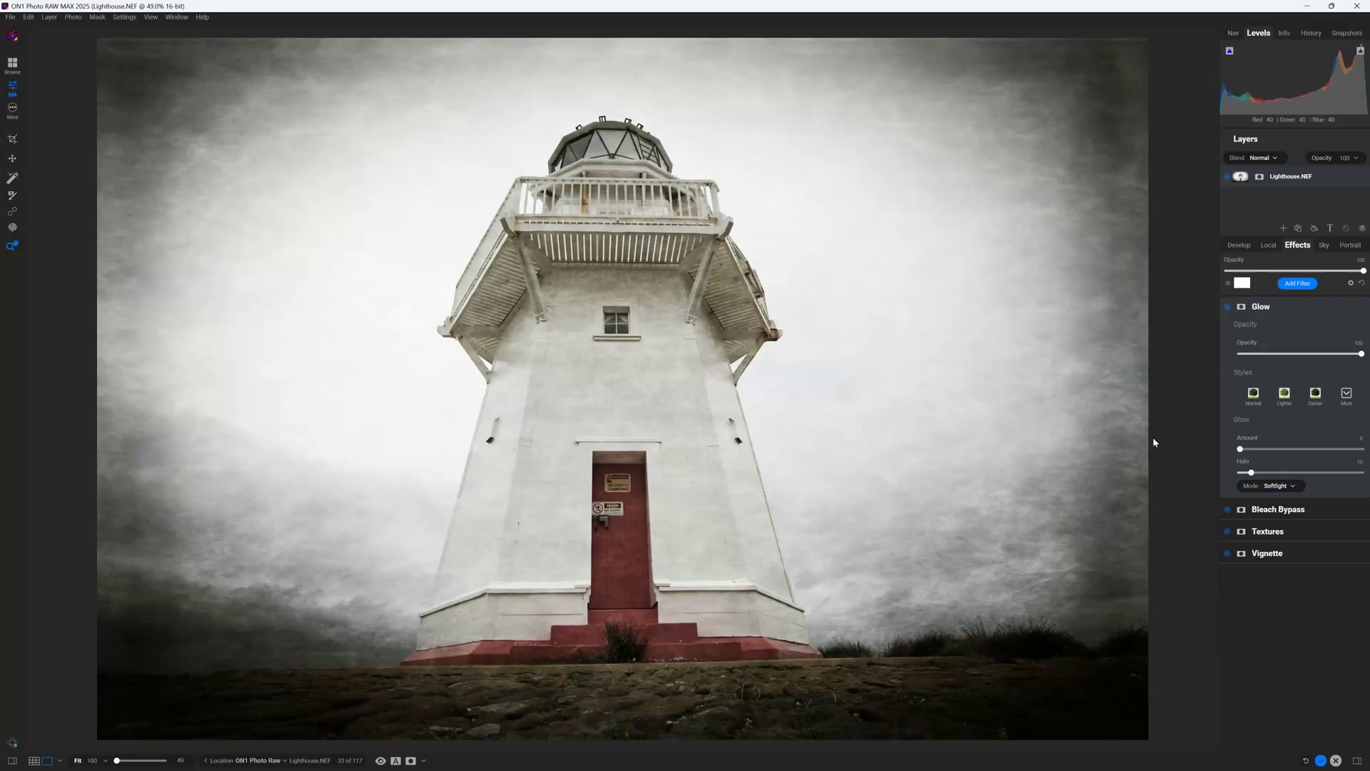
pyautogui.moveTo(1243, 449); pyautogui.dragTo(1323, 453)
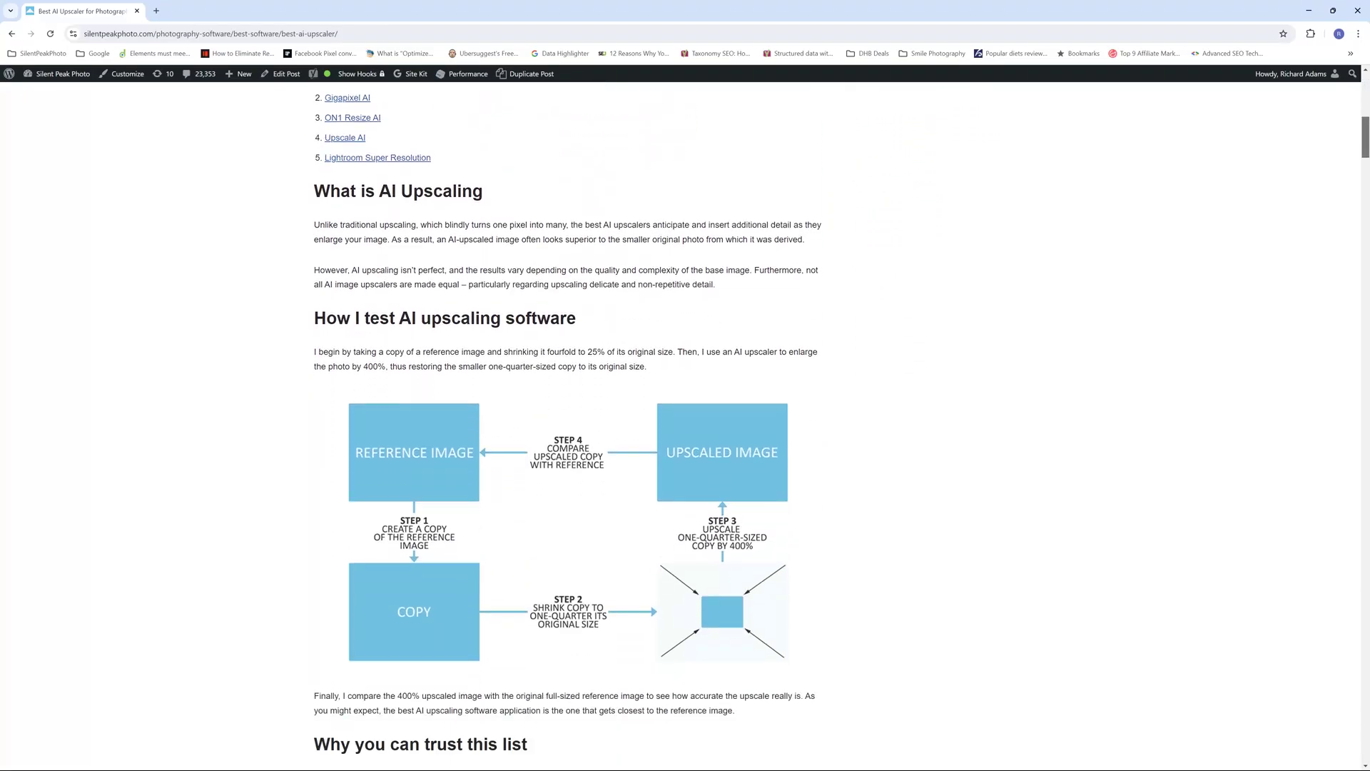
# Step: Scroll through the AI upscaler article and the store's Skylum deal listings
pyautogui.scroll(-15, 685, 428)
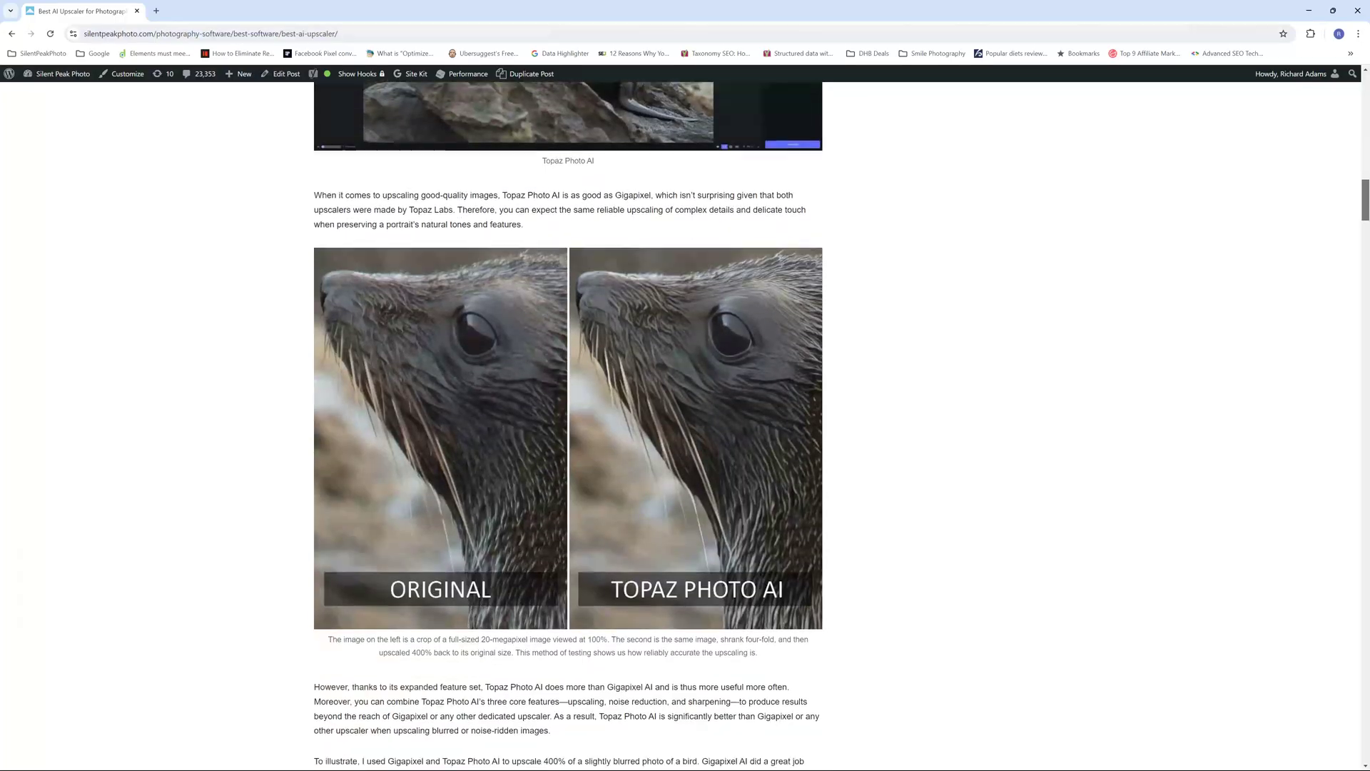
pyautogui.scroll(-20, 685, 428)
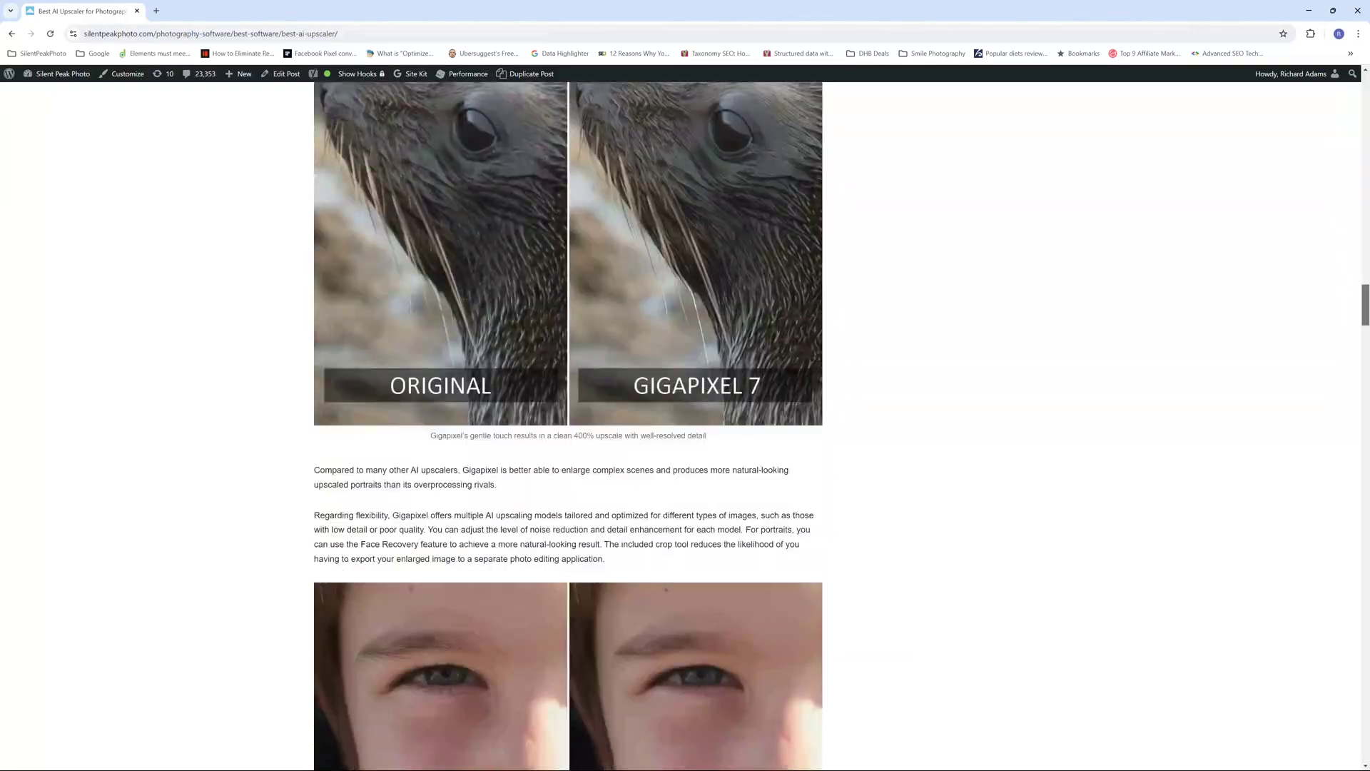
pyautogui.scroll(-15, 685, 428)
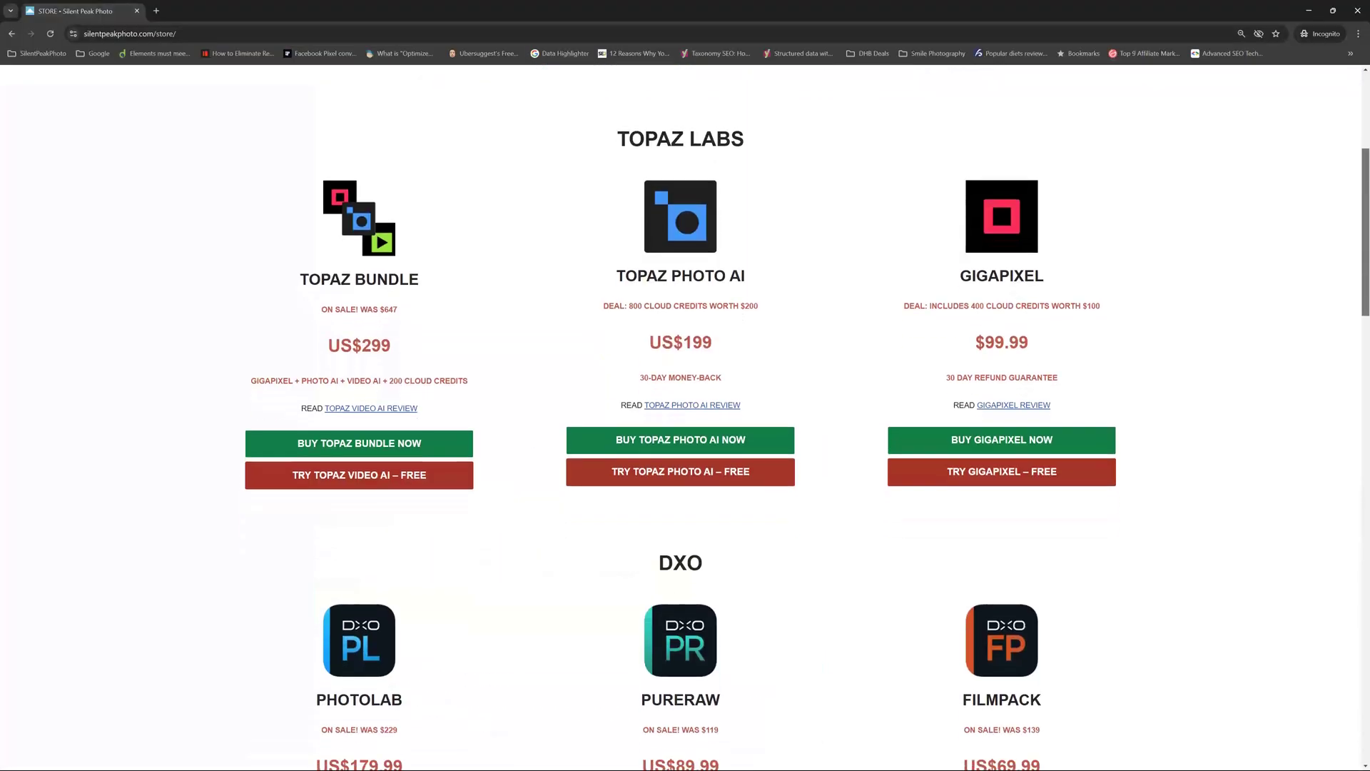
pyautogui.scroll(-7, 685, 428)
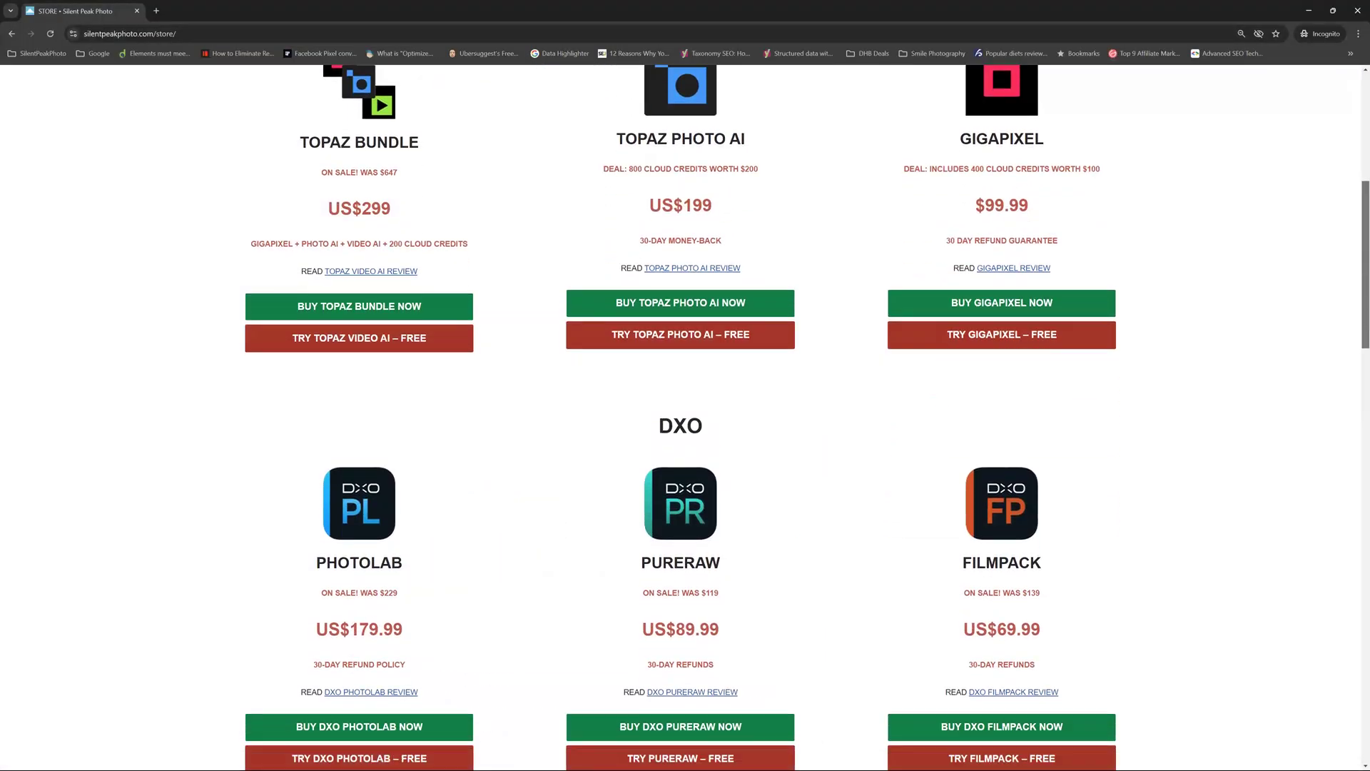
pyautogui.scroll(-9, 1358, 461)
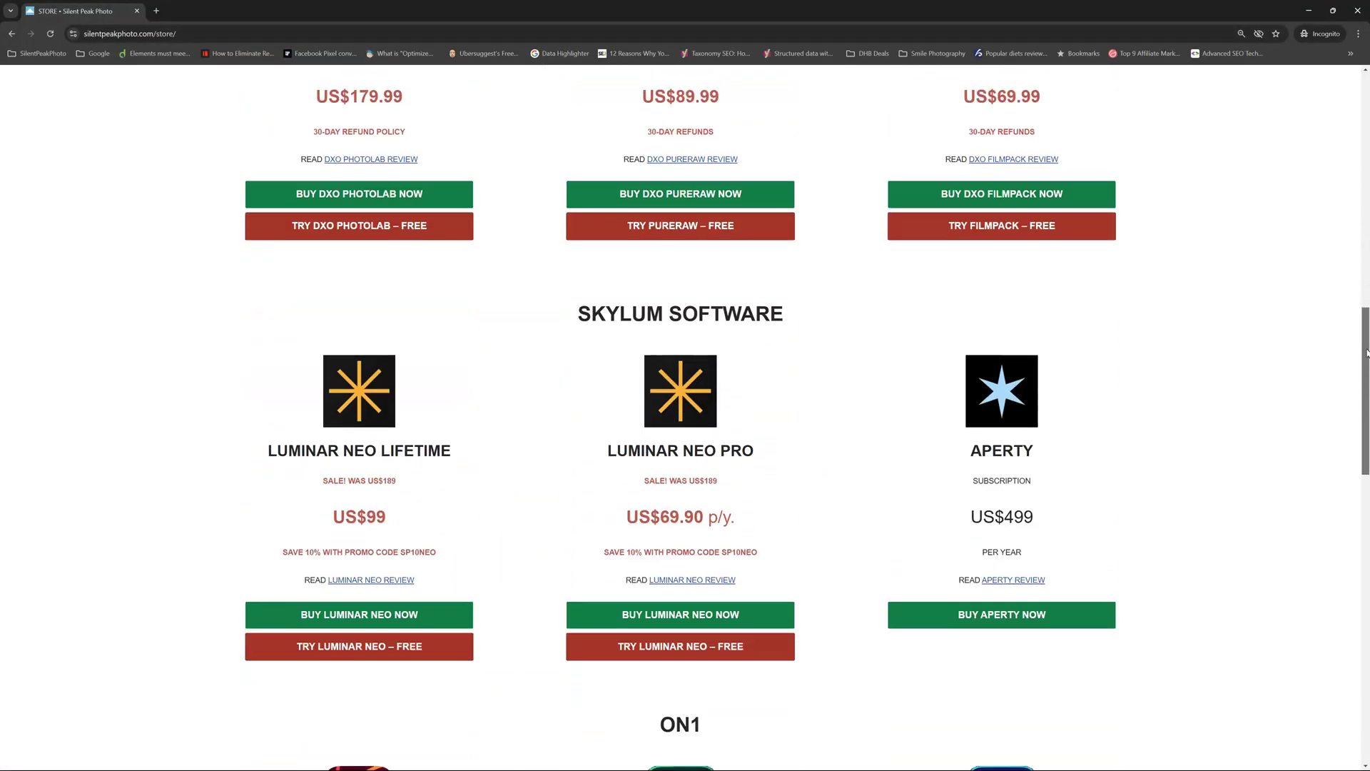
pyautogui.scroll(-5, 1357, 460)
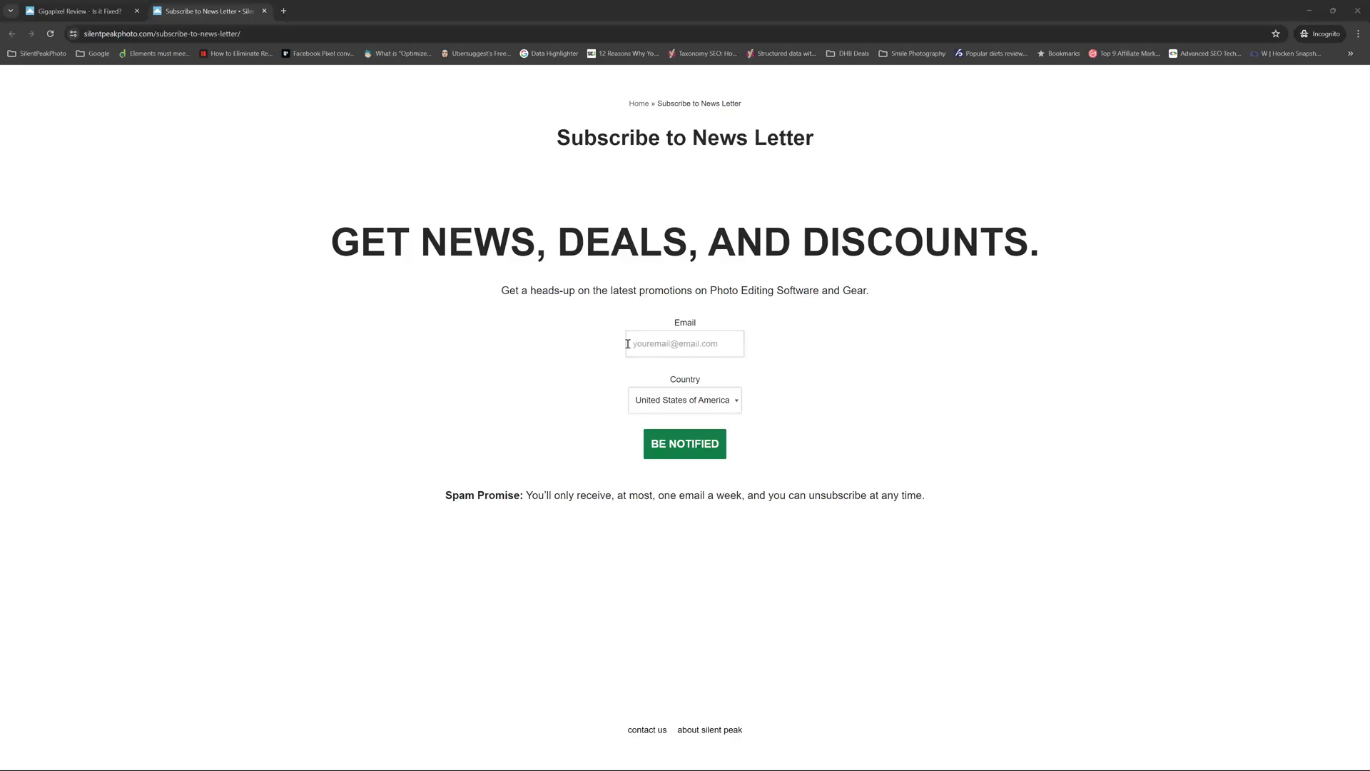
# Step: Enter an e-mail address in the newsletter form and submit it with BE NOTIFIED
pyautogui.click(637, 345)
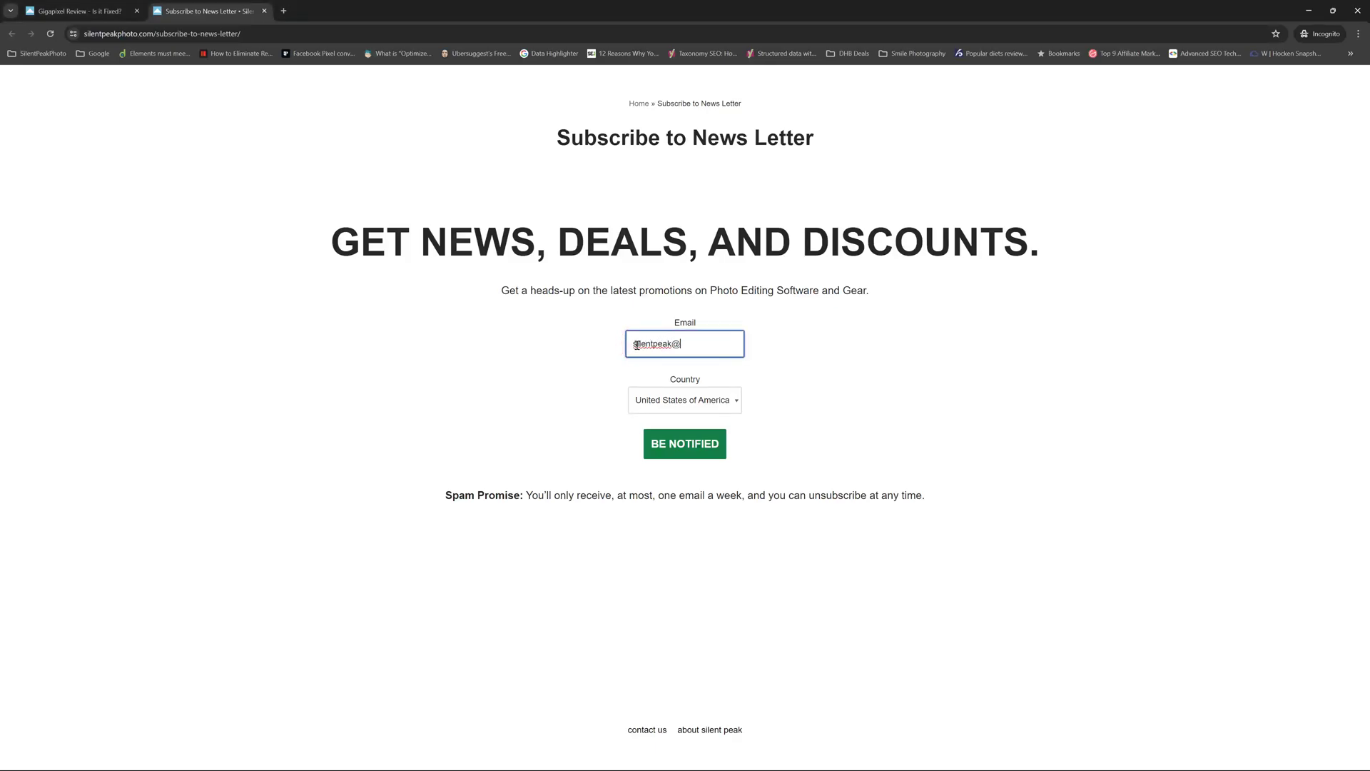
pyautogui.click(684, 443)
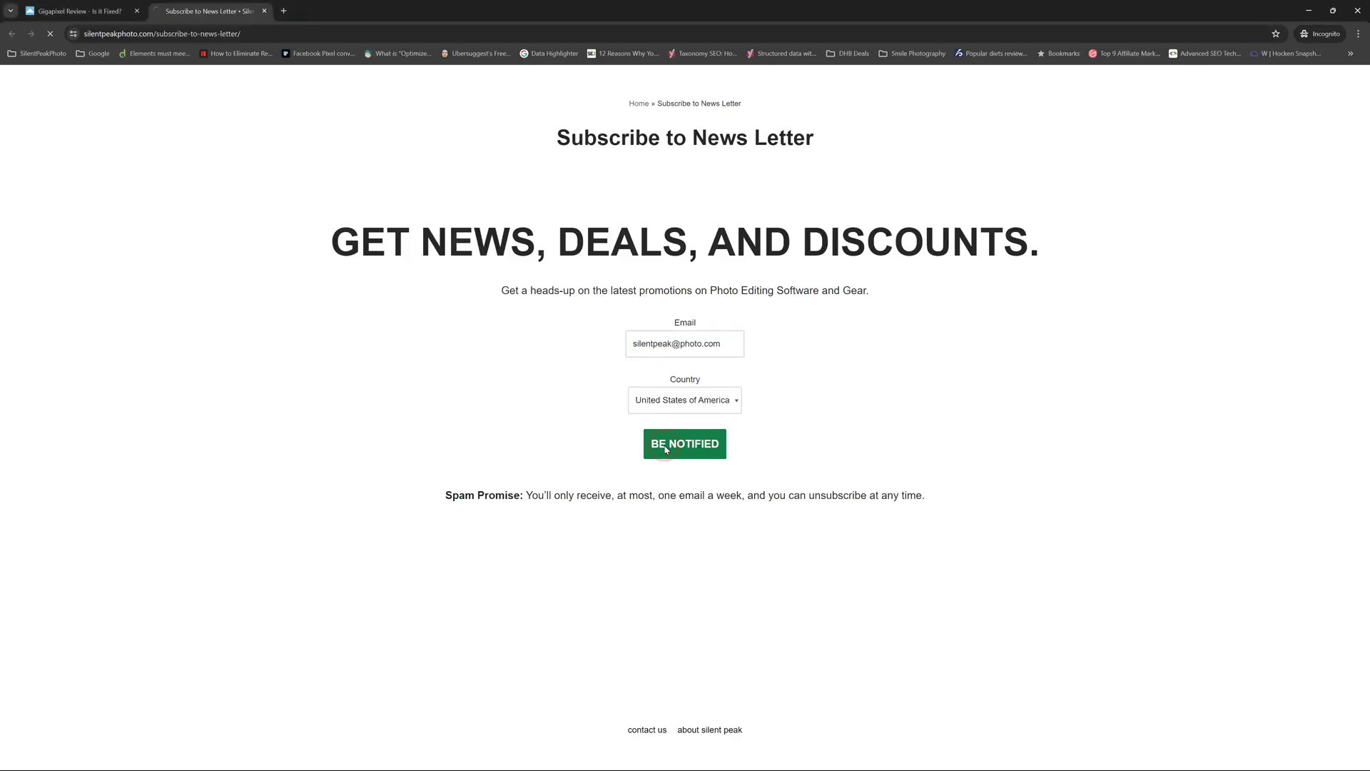